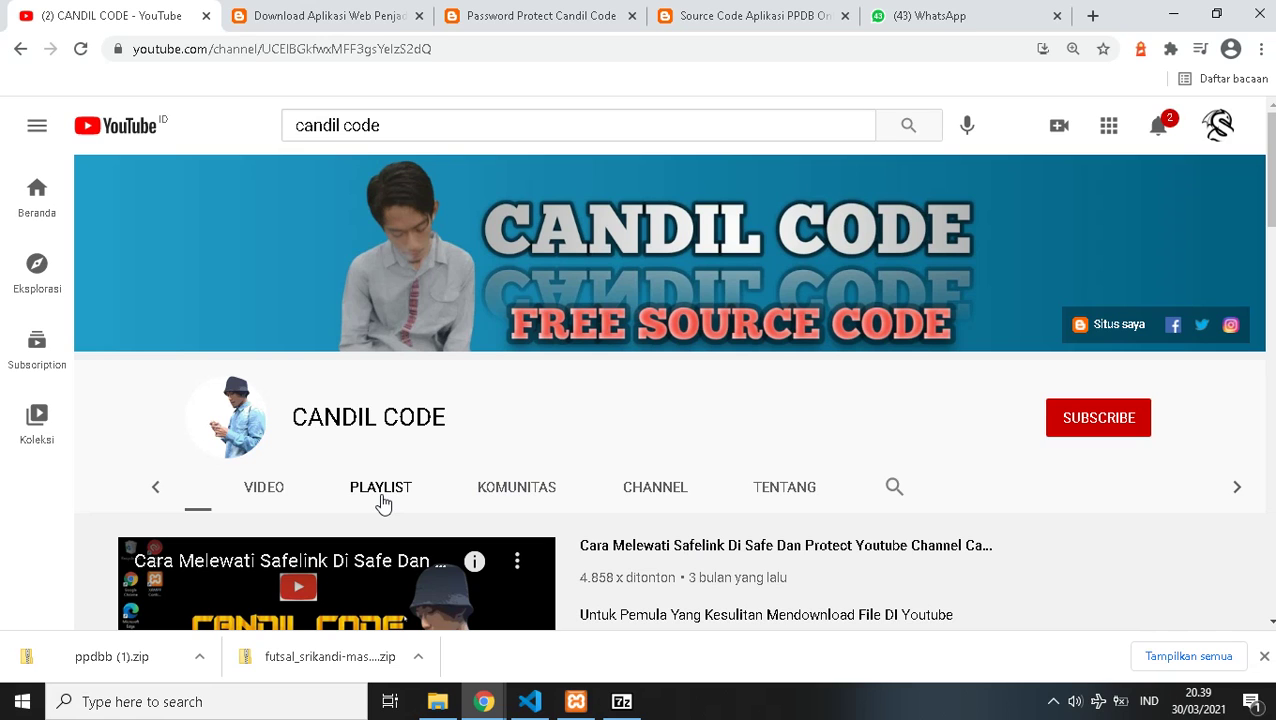
- Locate the ppdbcandilcode project folder in the htdocs window, then return to Chrome
{"action": "mouse_move", "coordinate": [437, 706]}
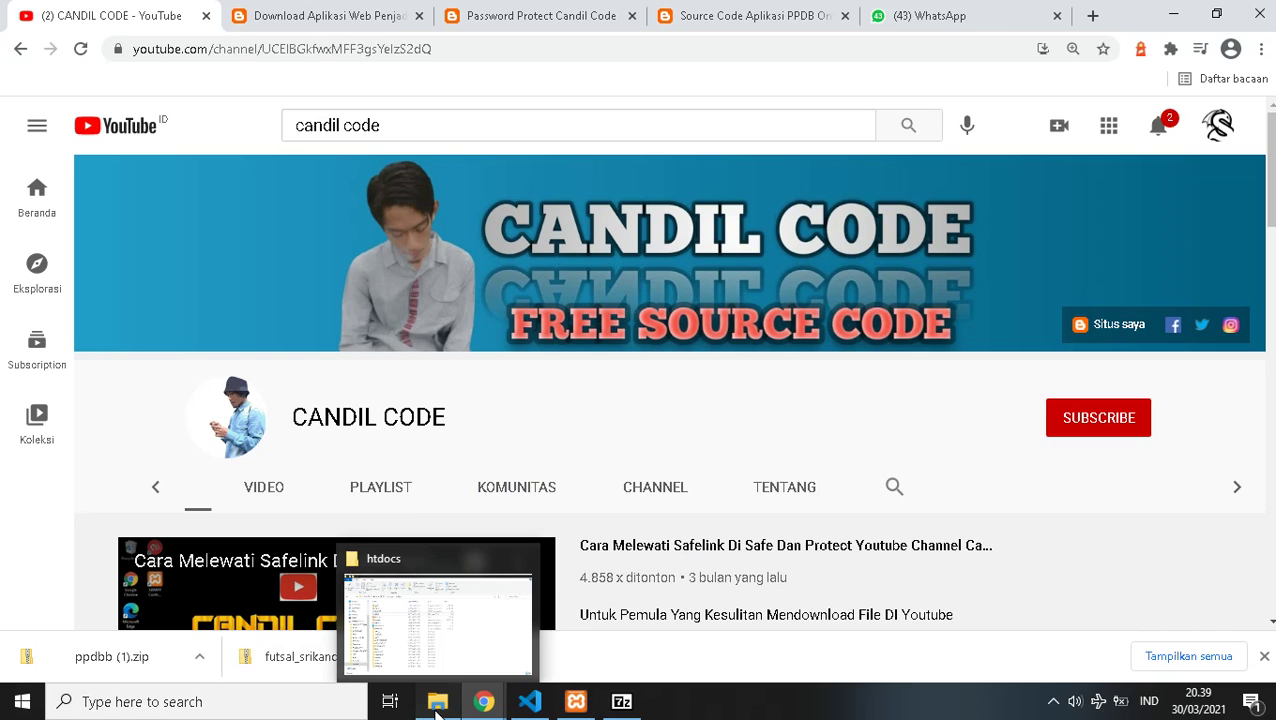
{"action": "left_click", "coordinate": [407, 613]}
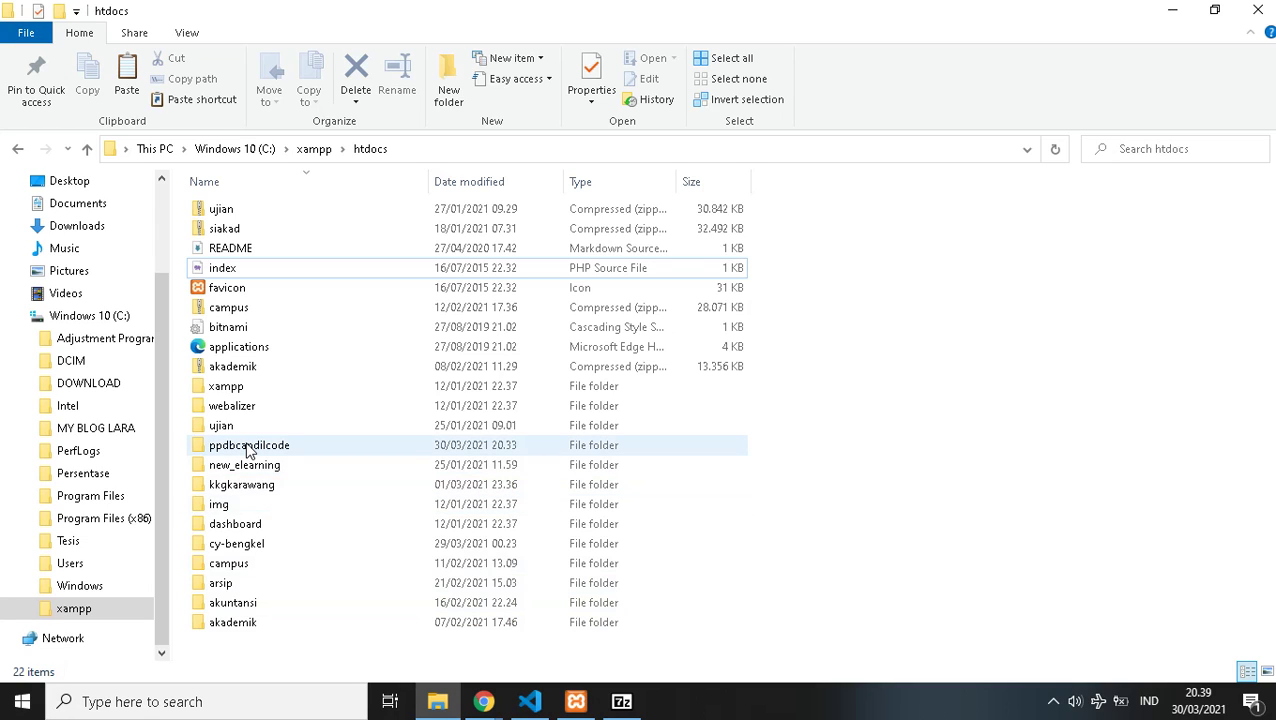
{"action": "mouse_move", "coordinate": [249, 452]}
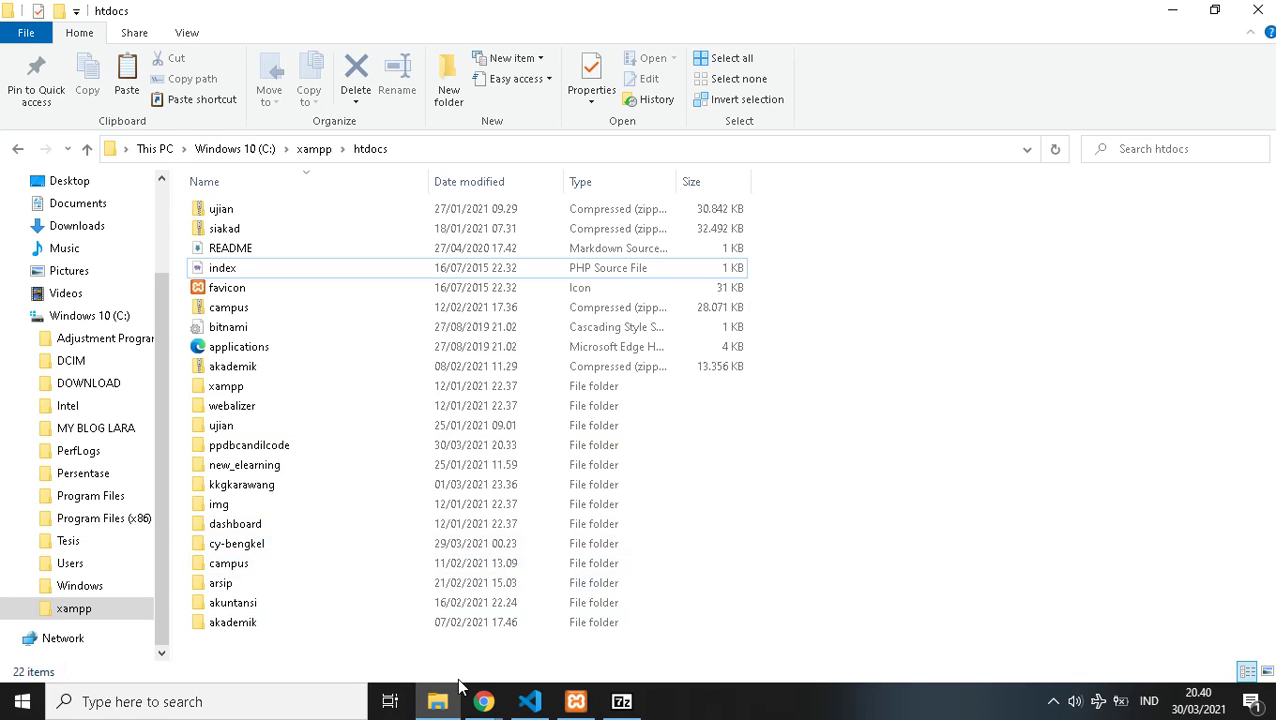
{"action": "mouse_move", "coordinate": [483, 701]}
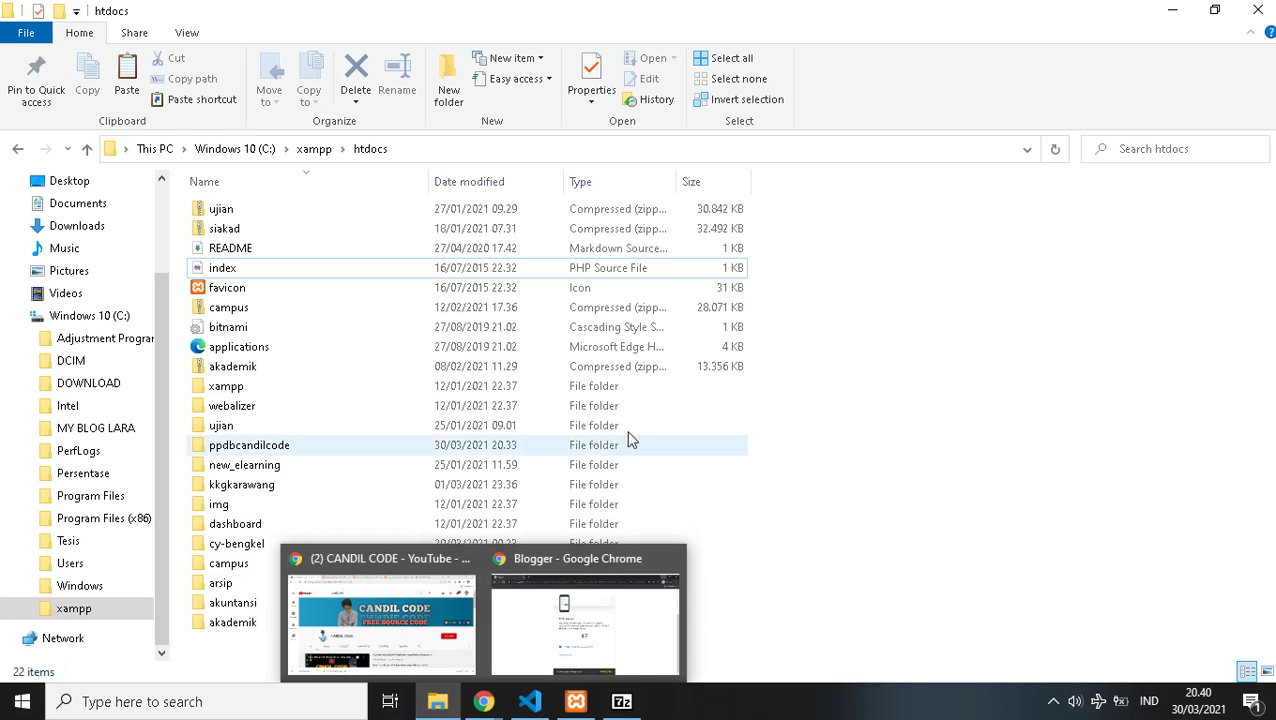
{"action": "left_click", "coordinate": [247, 451]}
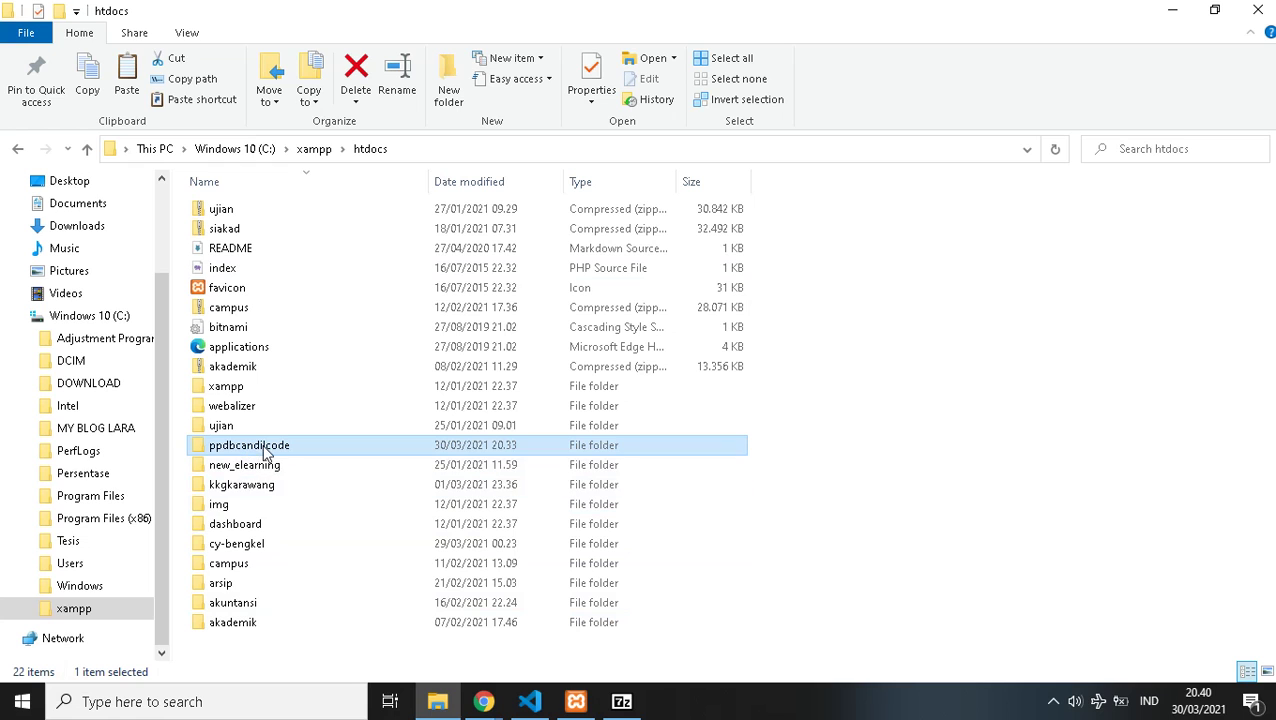
{"action": "mouse_move", "coordinate": [483, 705]}
{"action": "left_click", "coordinate": [467, 609]}
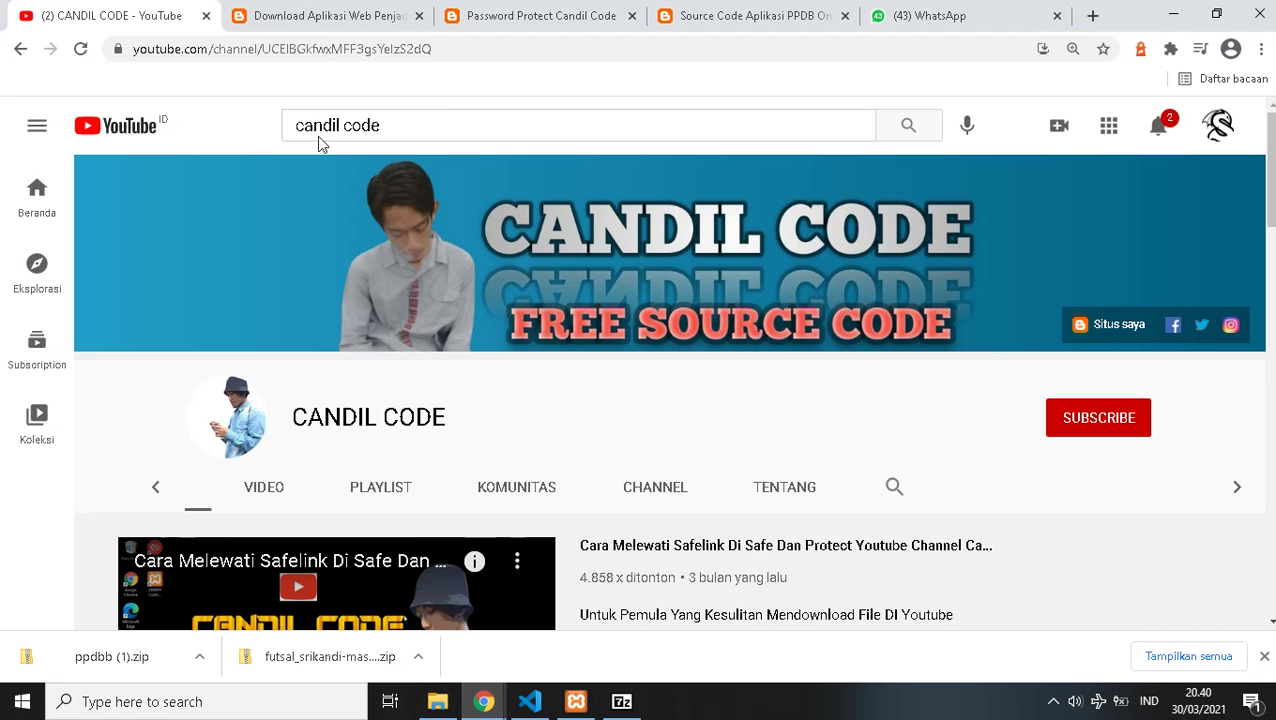
- Load localhost in the download page tab, which gives ERR_CONNECTION_REFUSED
{"action": "left_click", "coordinate": [299, 17]}
{"action": "left_click", "coordinate": [296, 52]}
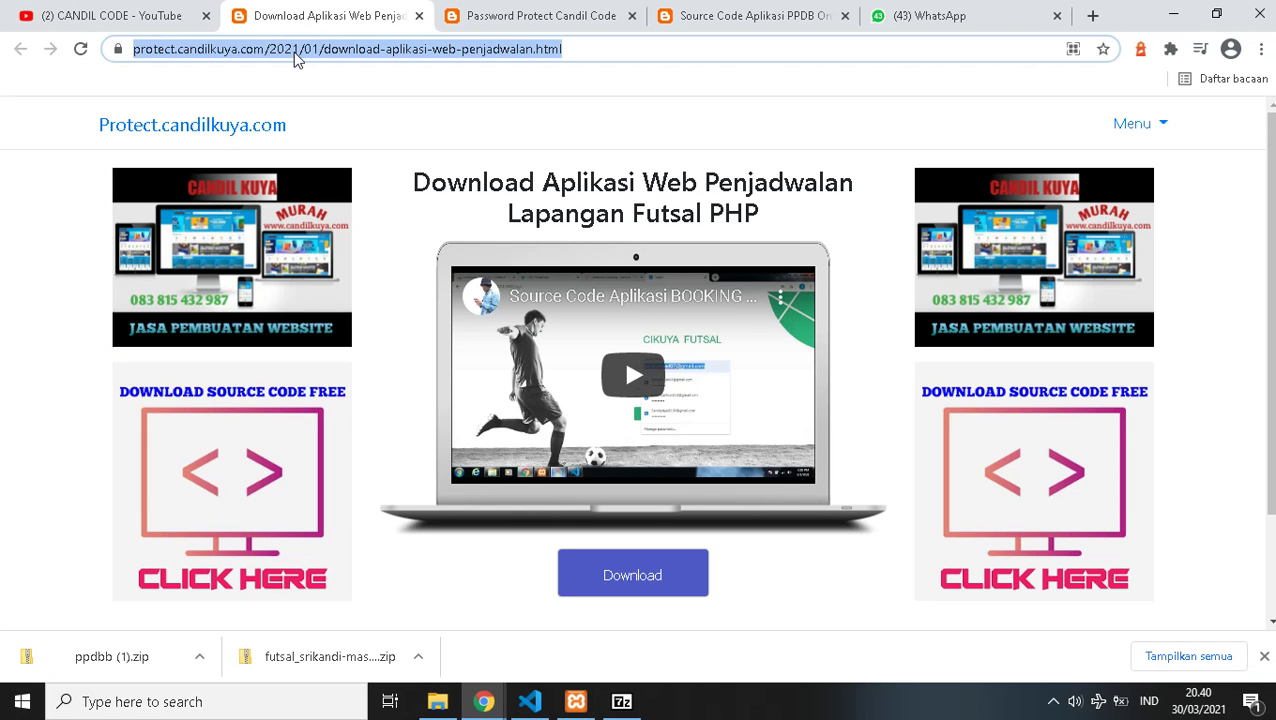
{"action": "type", "text": "lo"}
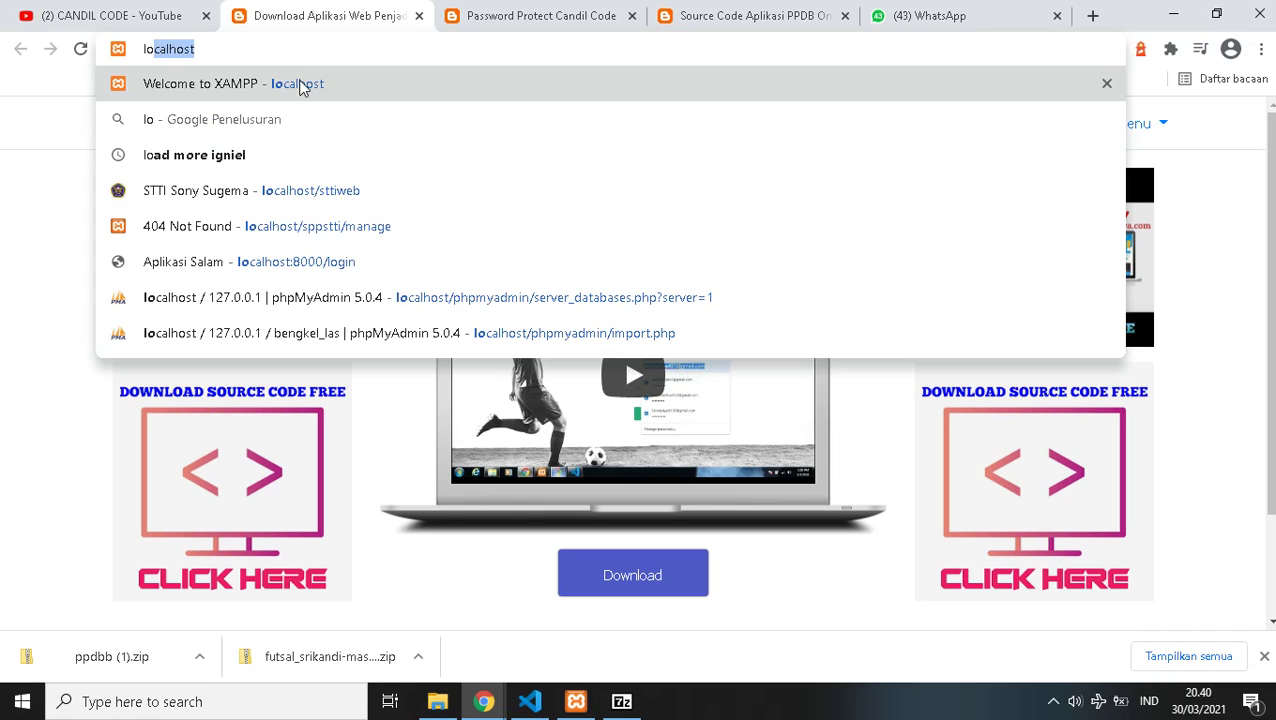
{"action": "left_click", "coordinate": [302, 86]}
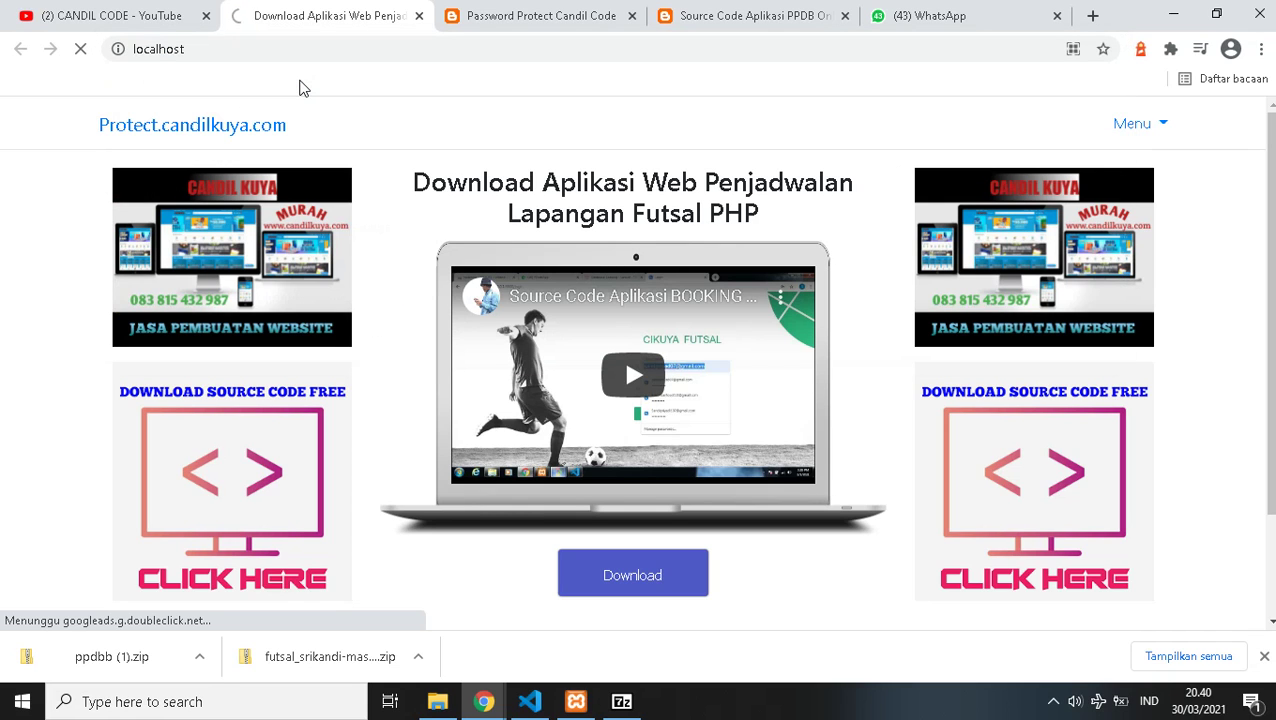
- Recheck the htdocs folder, then bring up the XAMPP Control Panel with no modules running
{"action": "left_click", "coordinate": [437, 701]}
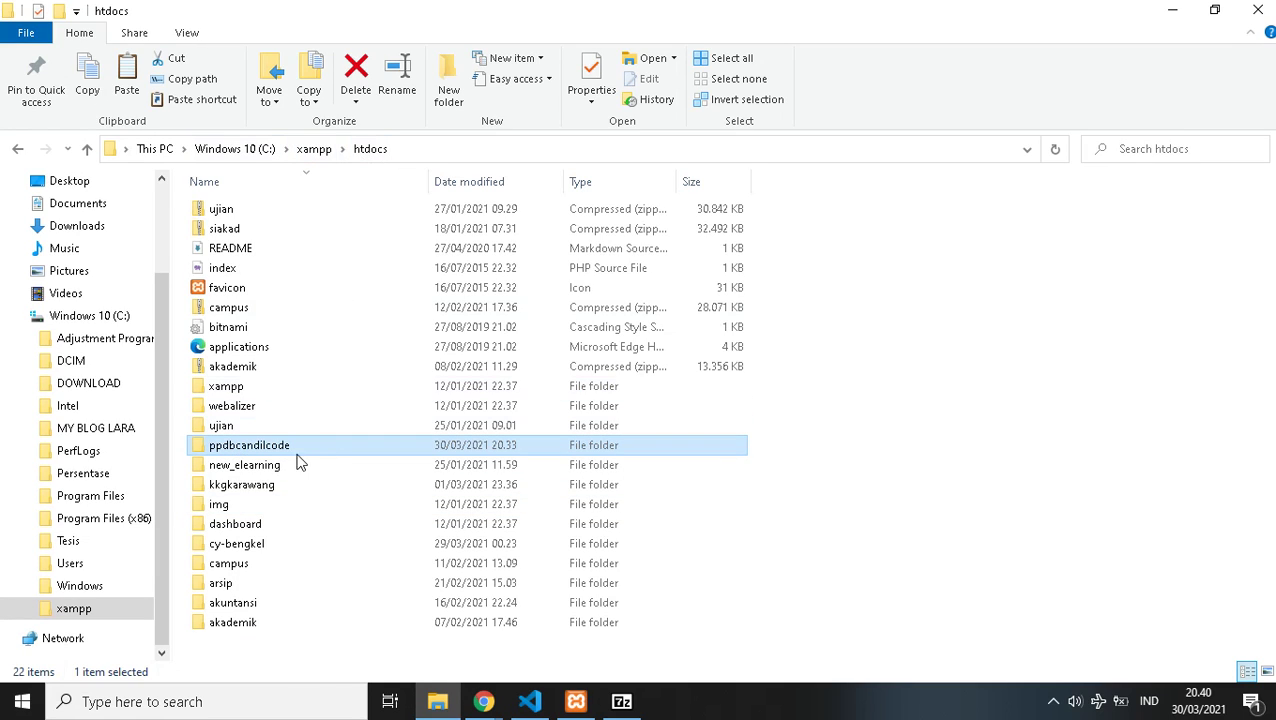
{"action": "mouse_move", "coordinate": [240, 452]}
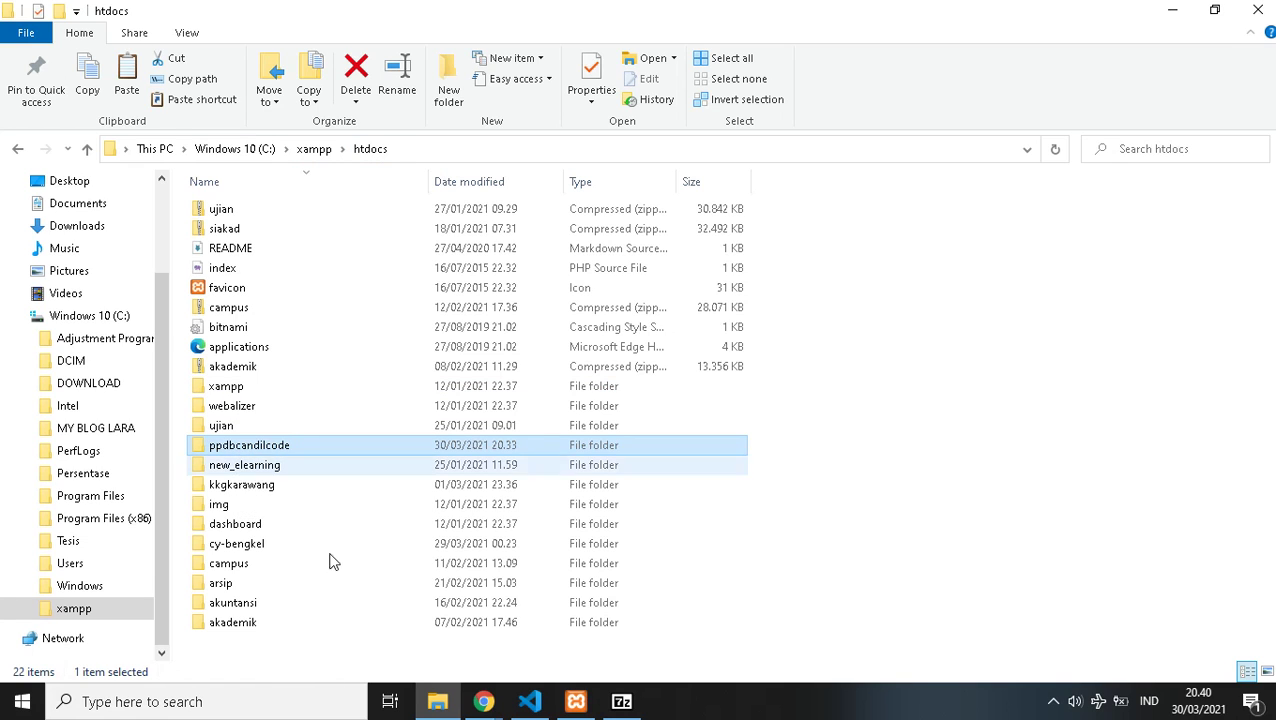
{"action": "mouse_move", "coordinate": [483, 703]}
{"action": "left_click", "coordinate": [418, 613]}
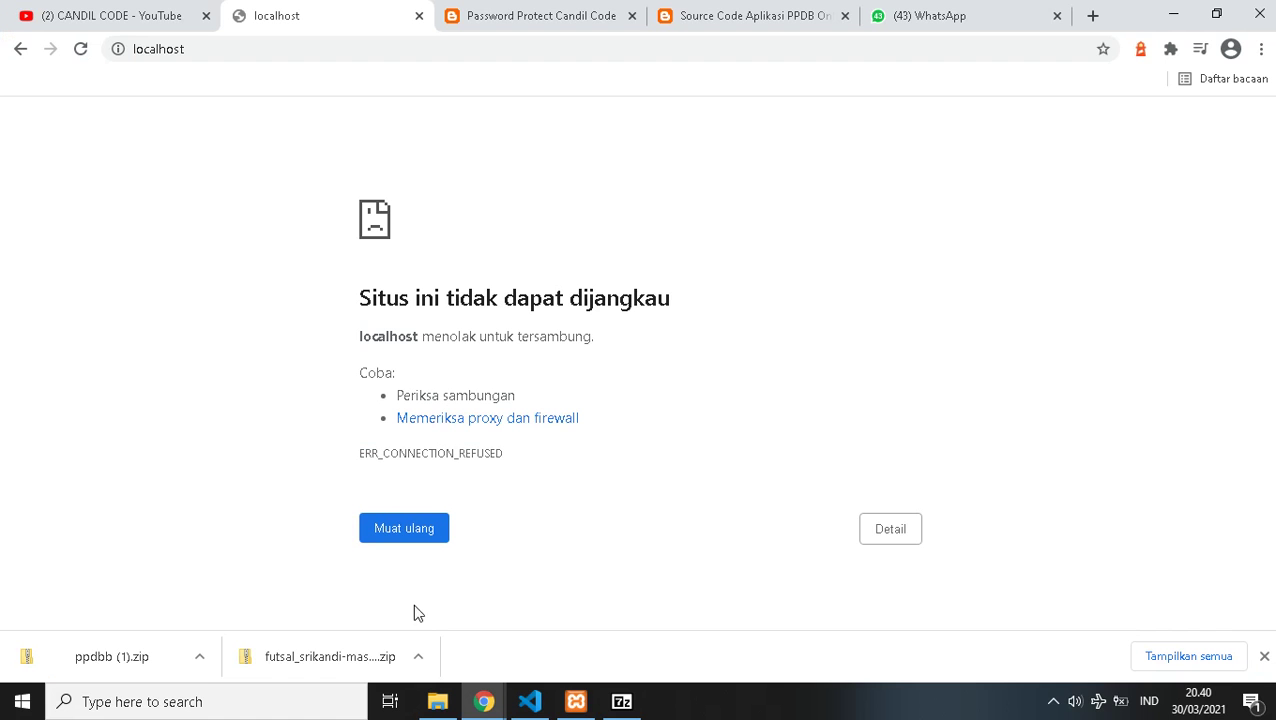
{"action": "left_click", "coordinate": [576, 701]}
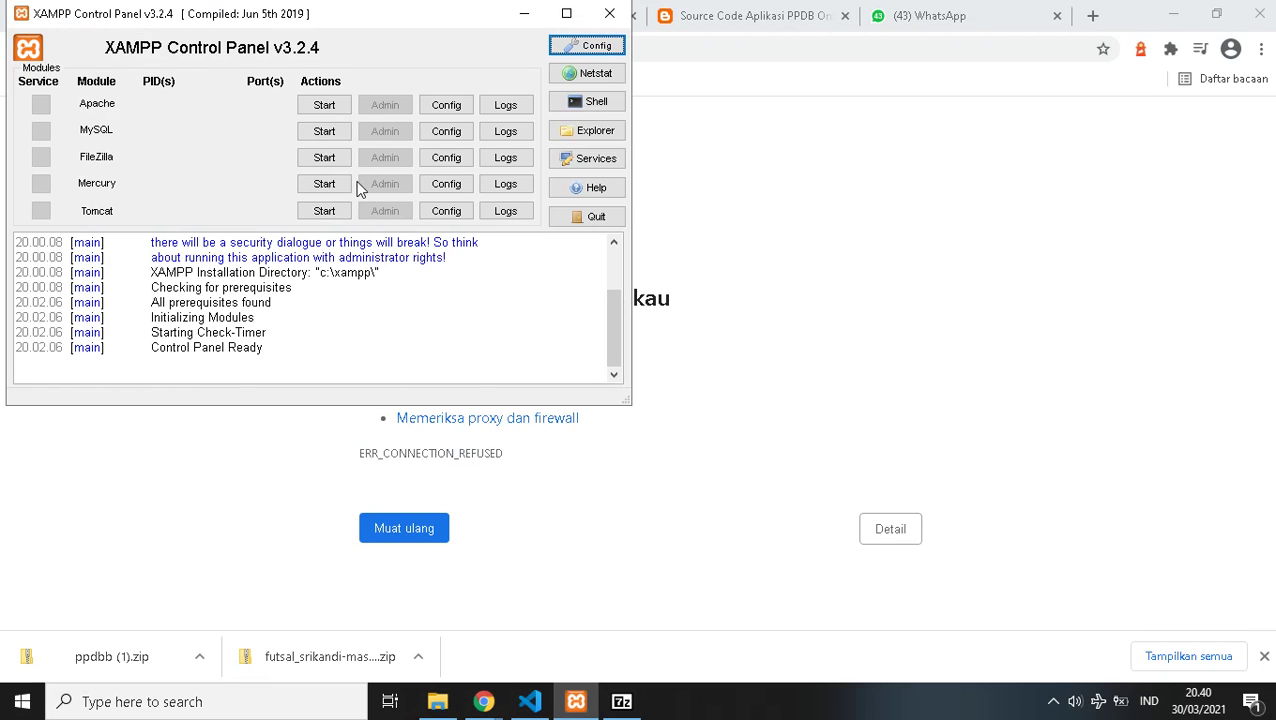
- Start the Apache and MySQL modules, then reload localhost in Chrome to get the XAMPP dashboard
{"action": "left_click", "coordinate": [322, 106]}
{"action": "left_click", "coordinate": [320, 131]}
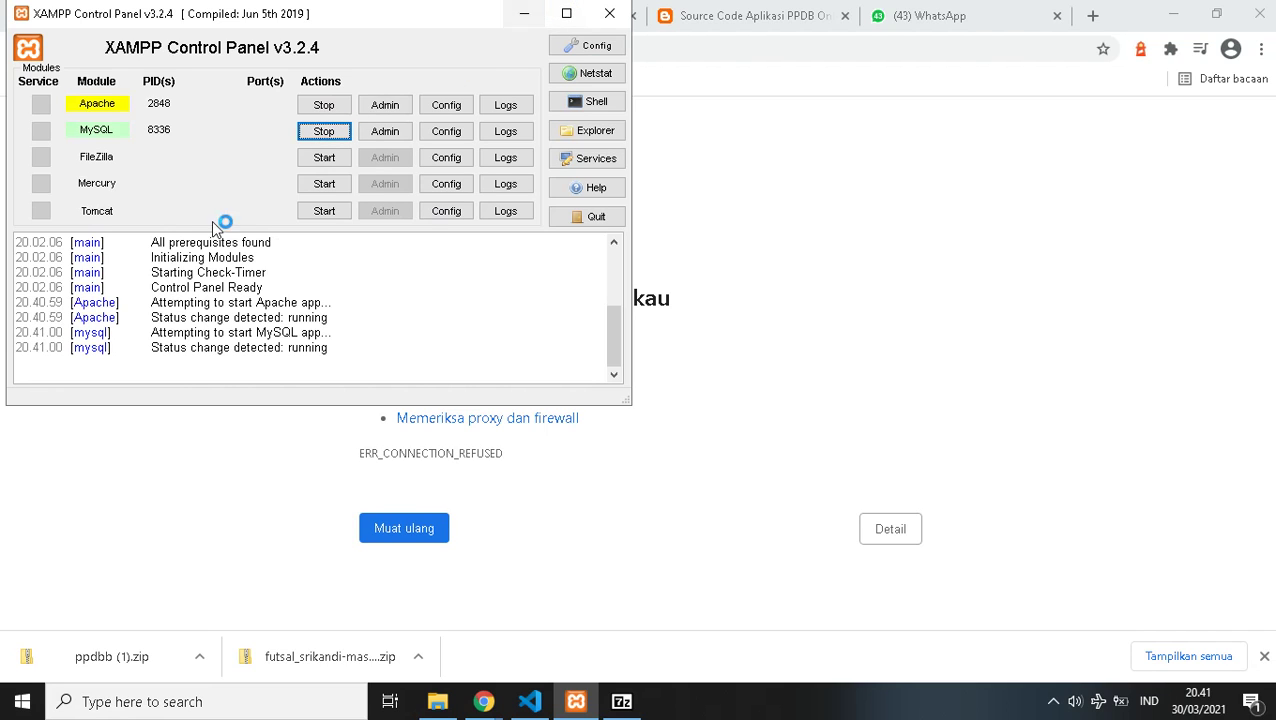
{"action": "left_click", "coordinate": [522, 14]}
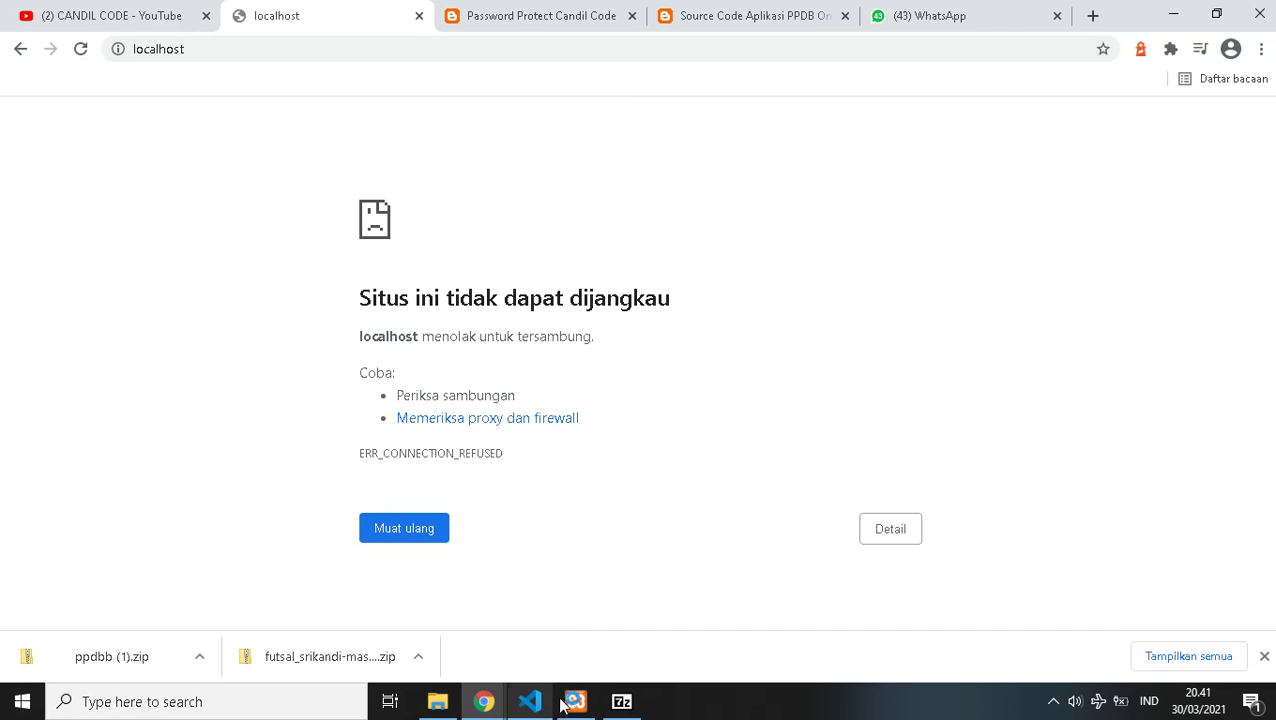
{"action": "left_click", "coordinate": [575, 702]}
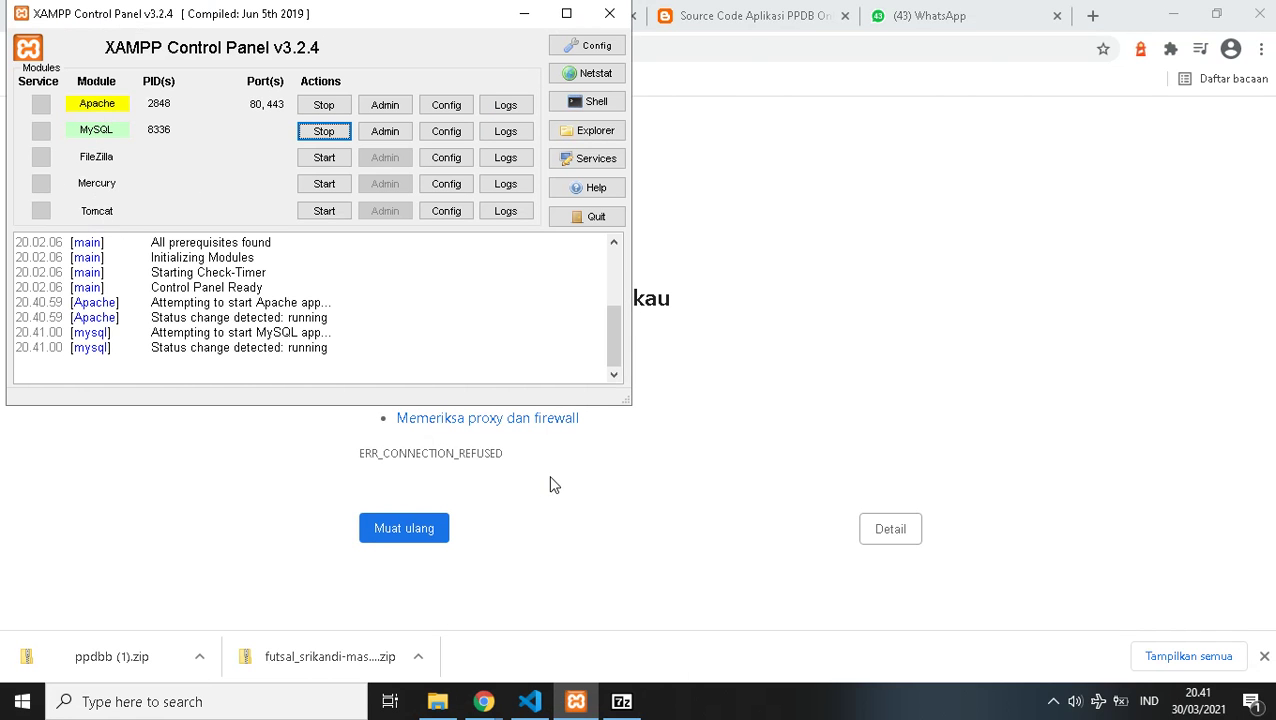
{"action": "left_click", "coordinate": [587, 499]}
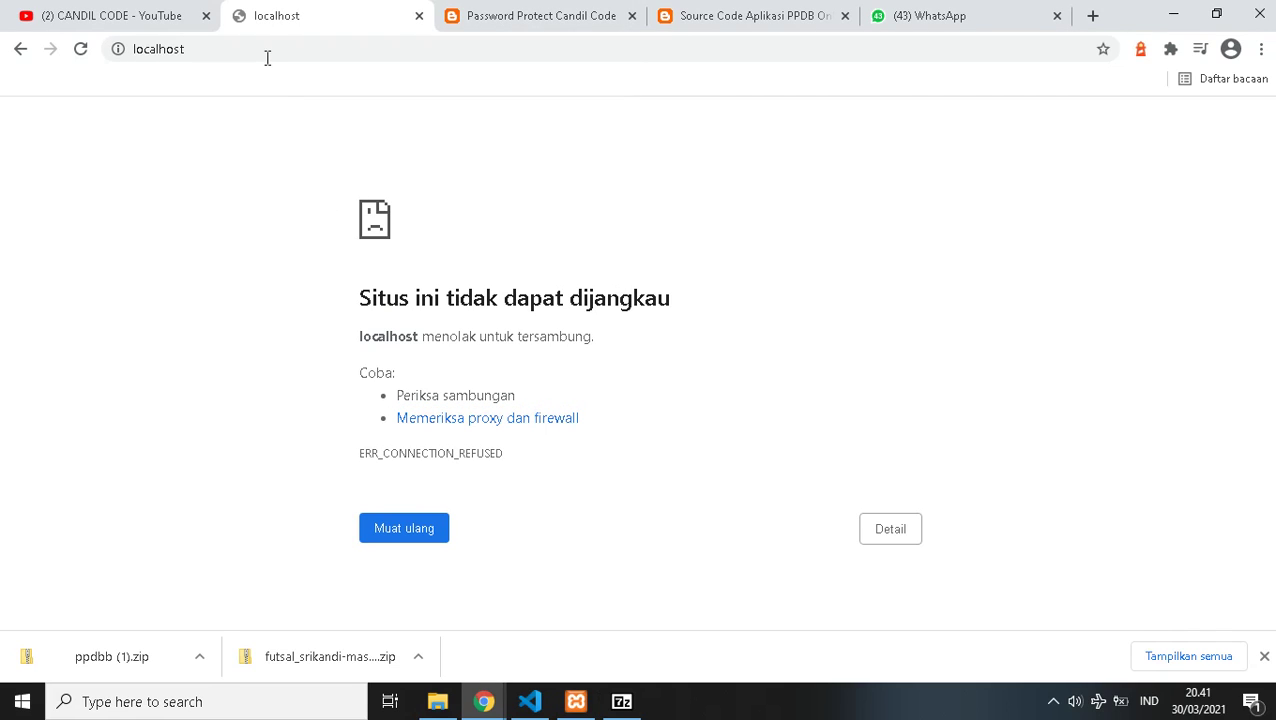
{"action": "left_click", "coordinate": [409, 526]}
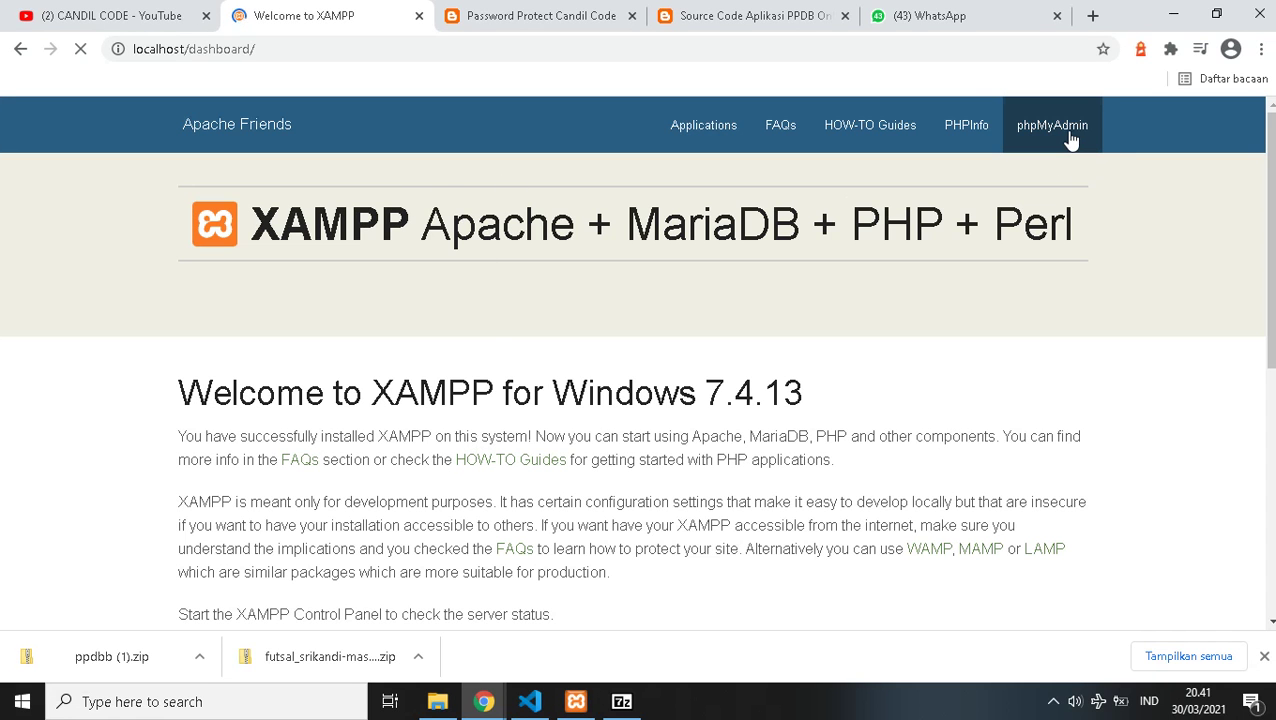
{"action": "left_click", "coordinate": [1070, 140]}
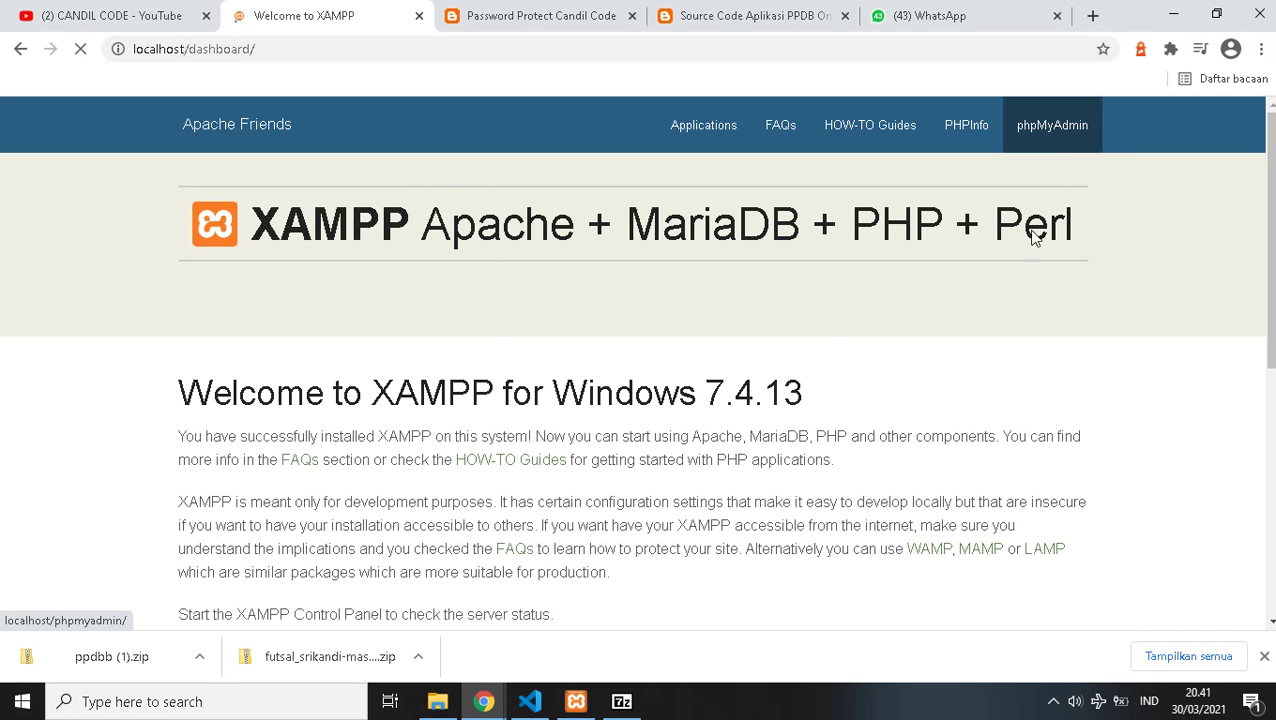
{"action": "left_click", "coordinate": [437, 703]}
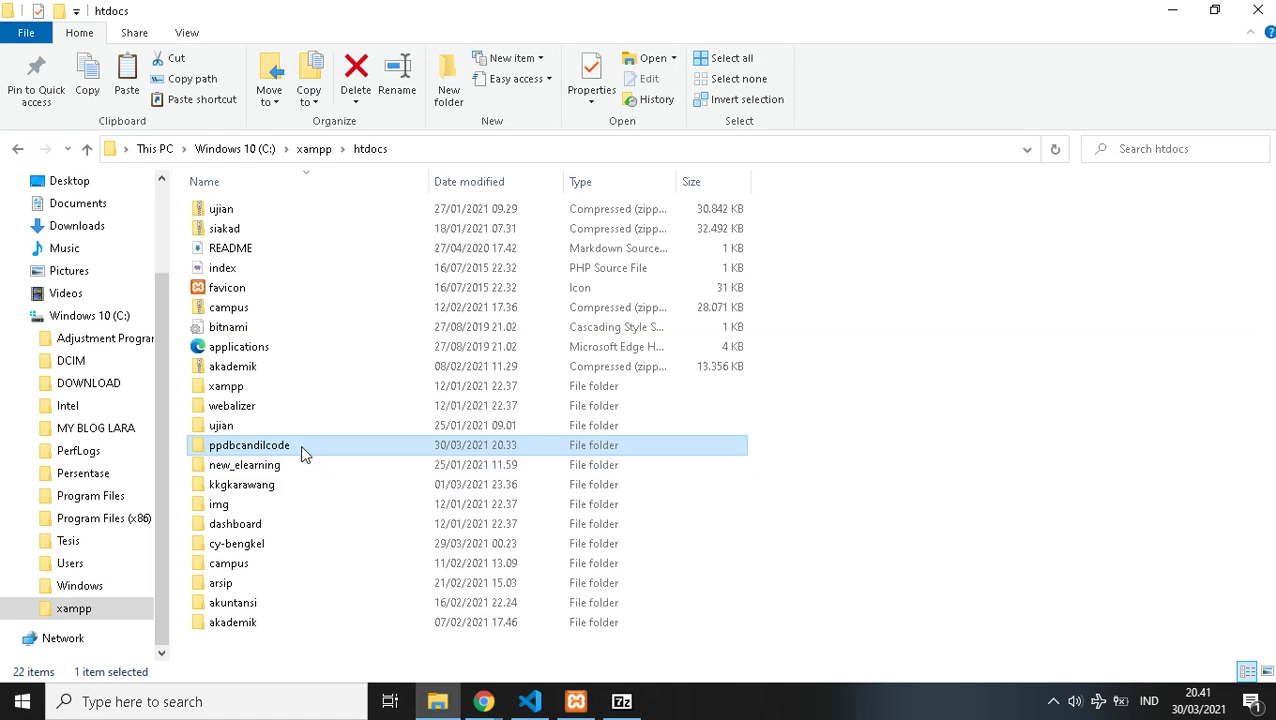
{"action": "double_click", "coordinate": [300, 445]}
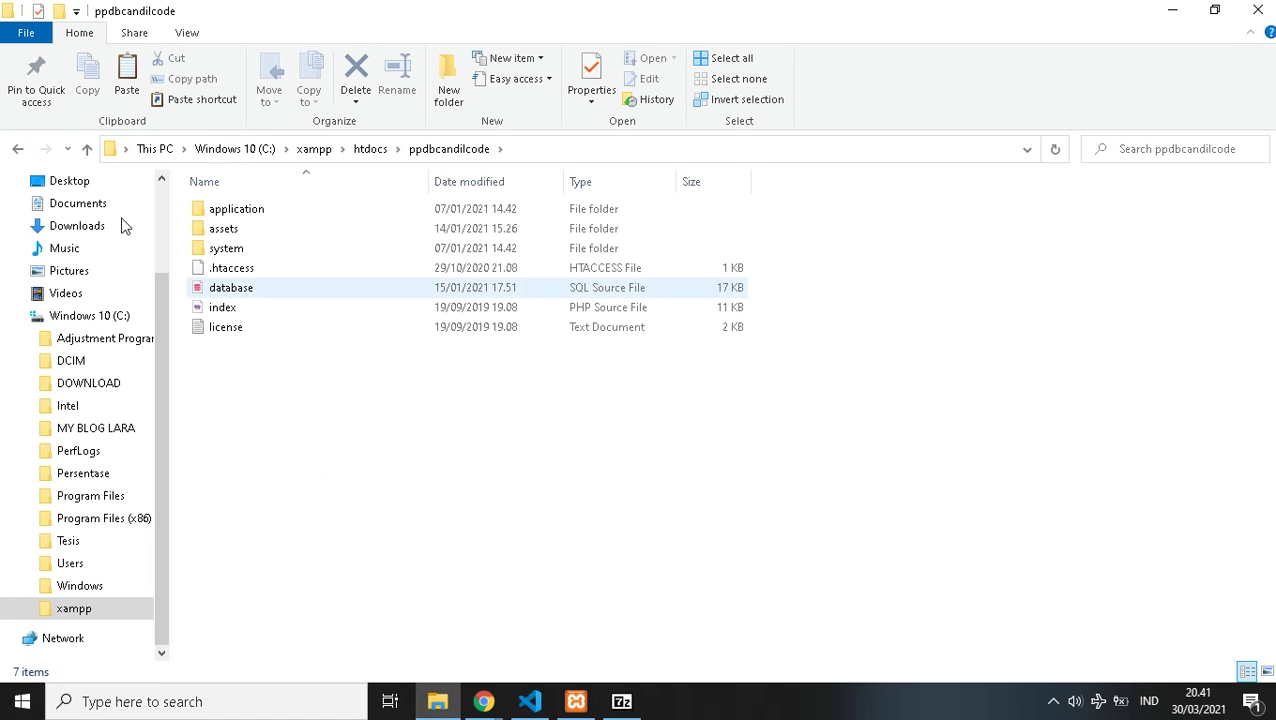
{"action": "left_click", "coordinate": [94, 150]}
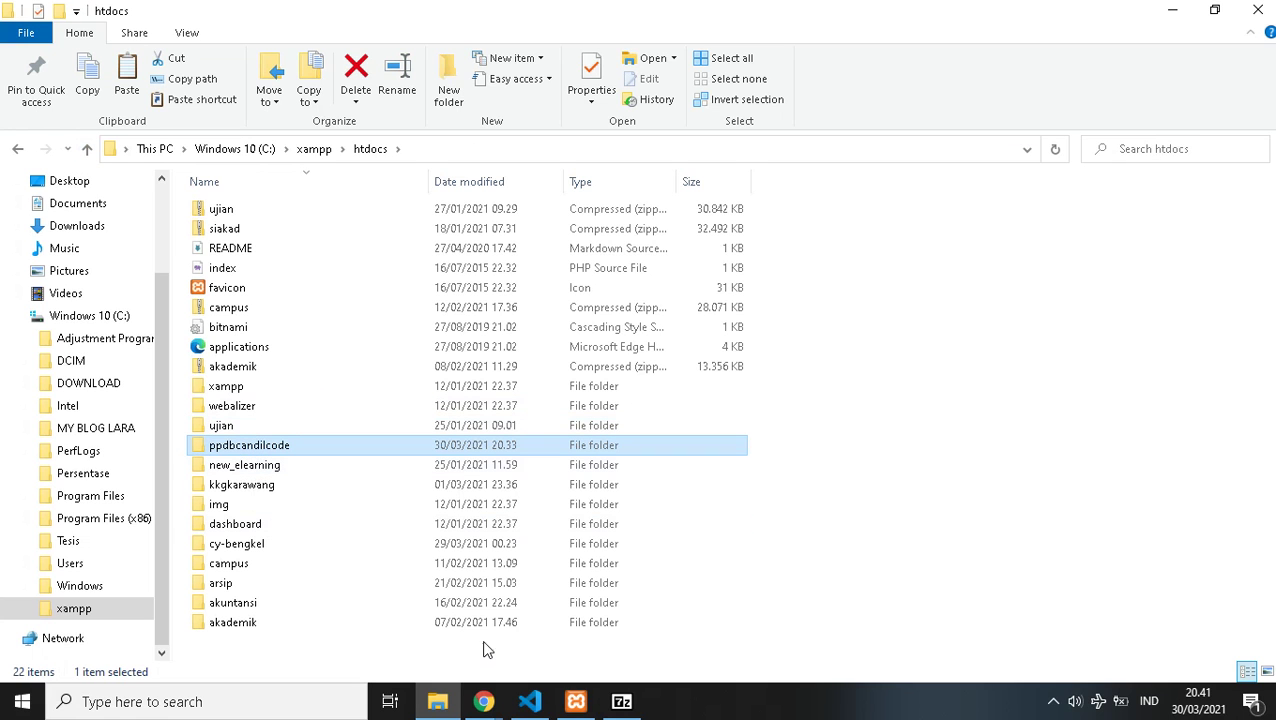
{"action": "mouse_move", "coordinate": [483, 701]}
{"action": "left_click", "coordinate": [437, 645]}
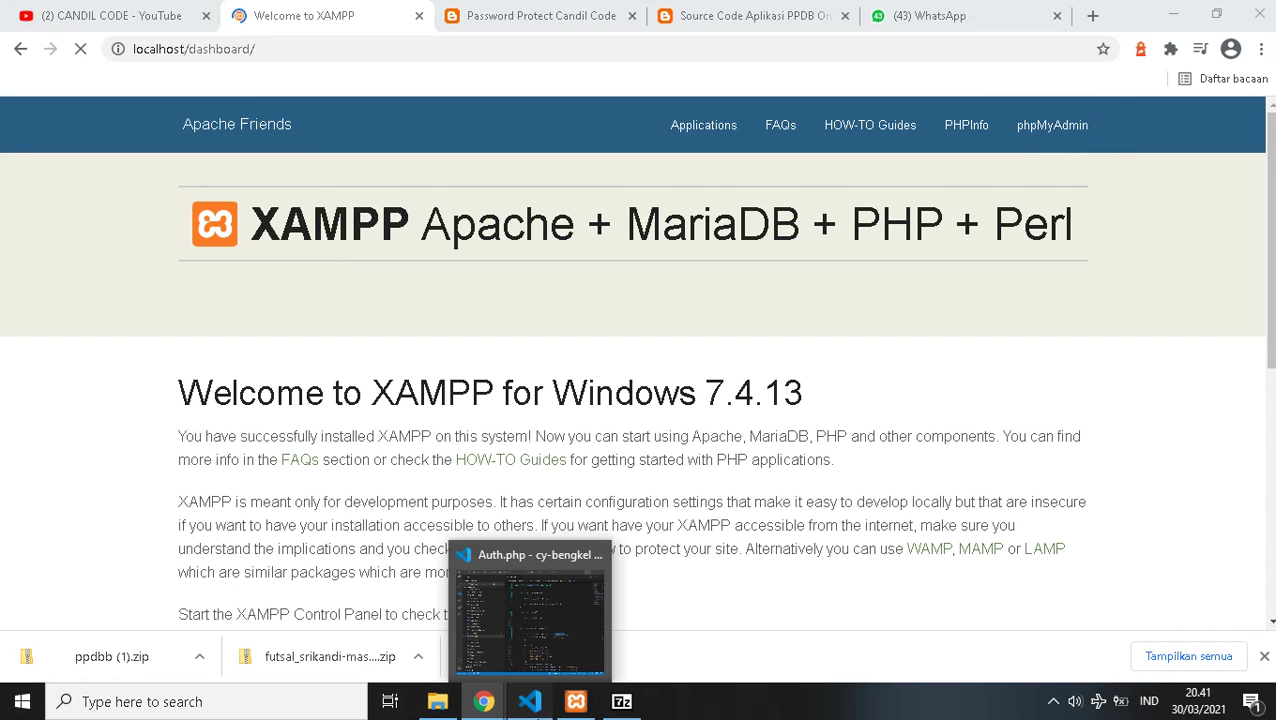
- Open C:\xampp\htdocs\ppdbcandilcode as the VS Code project through File > Open Folder
{"action": "left_click", "coordinate": [530, 701]}
{"action": "scroll", "coordinate": [307, 133], "scroll_direction": "up", "scroll_amount": 1}
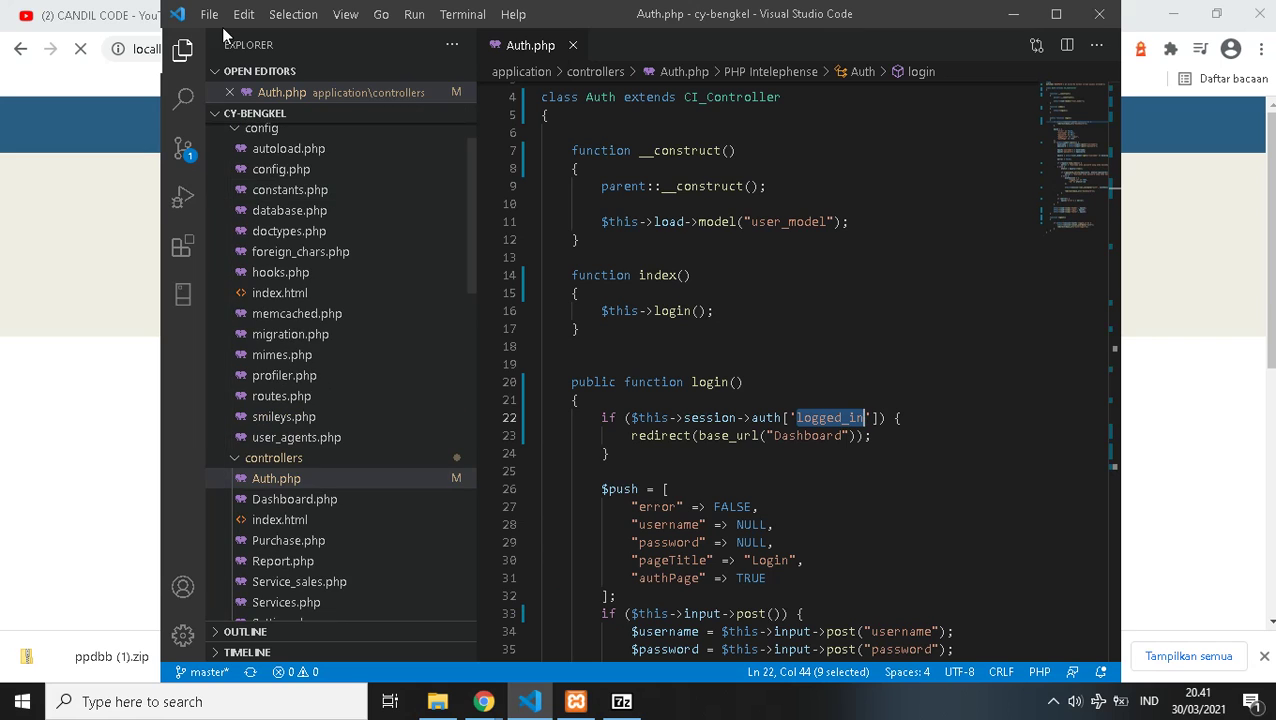
{"action": "left_click", "coordinate": [209, 14]}
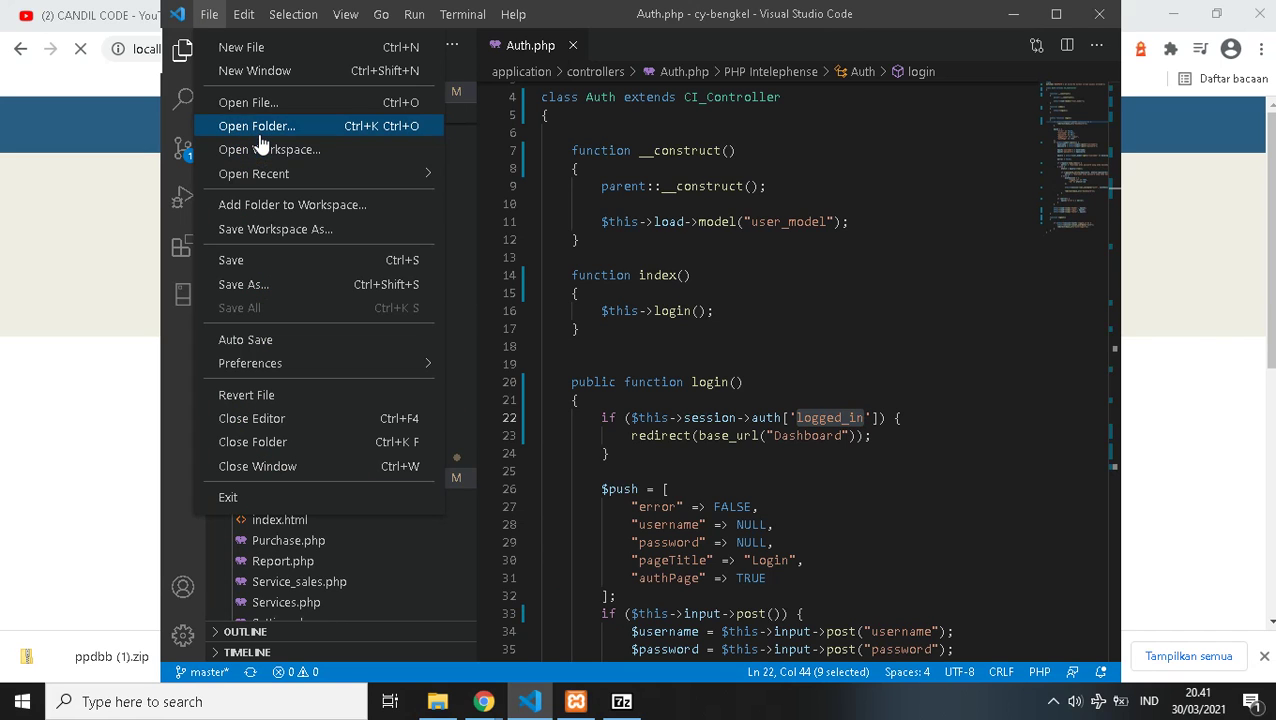
{"action": "left_click", "coordinate": [259, 136]}
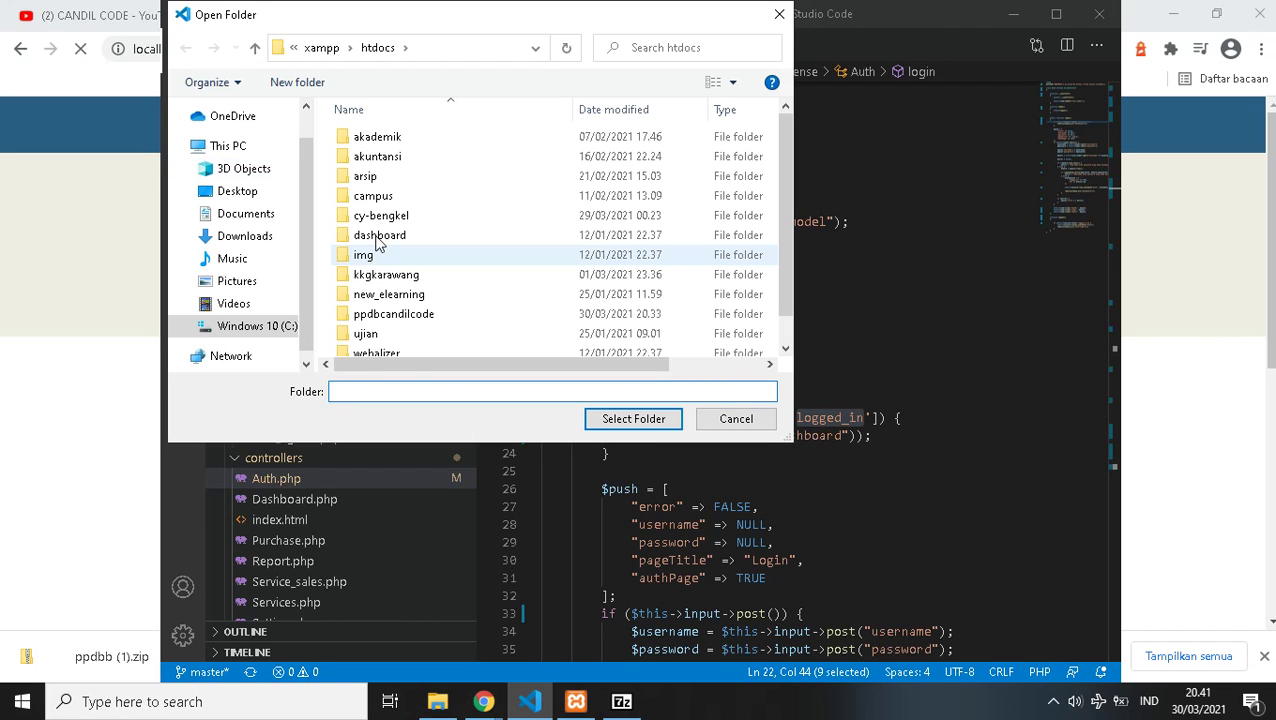
{"action": "left_click", "coordinate": [410, 316]}
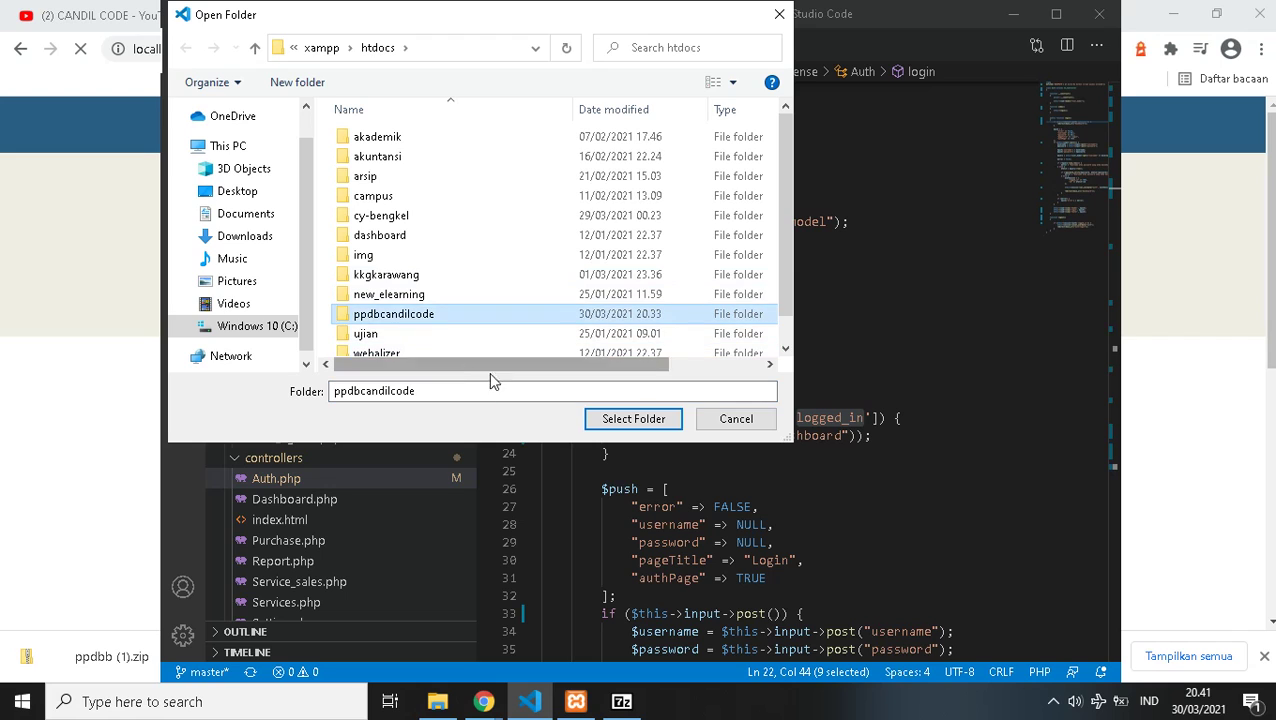
{"action": "left_click", "coordinate": [603, 420]}
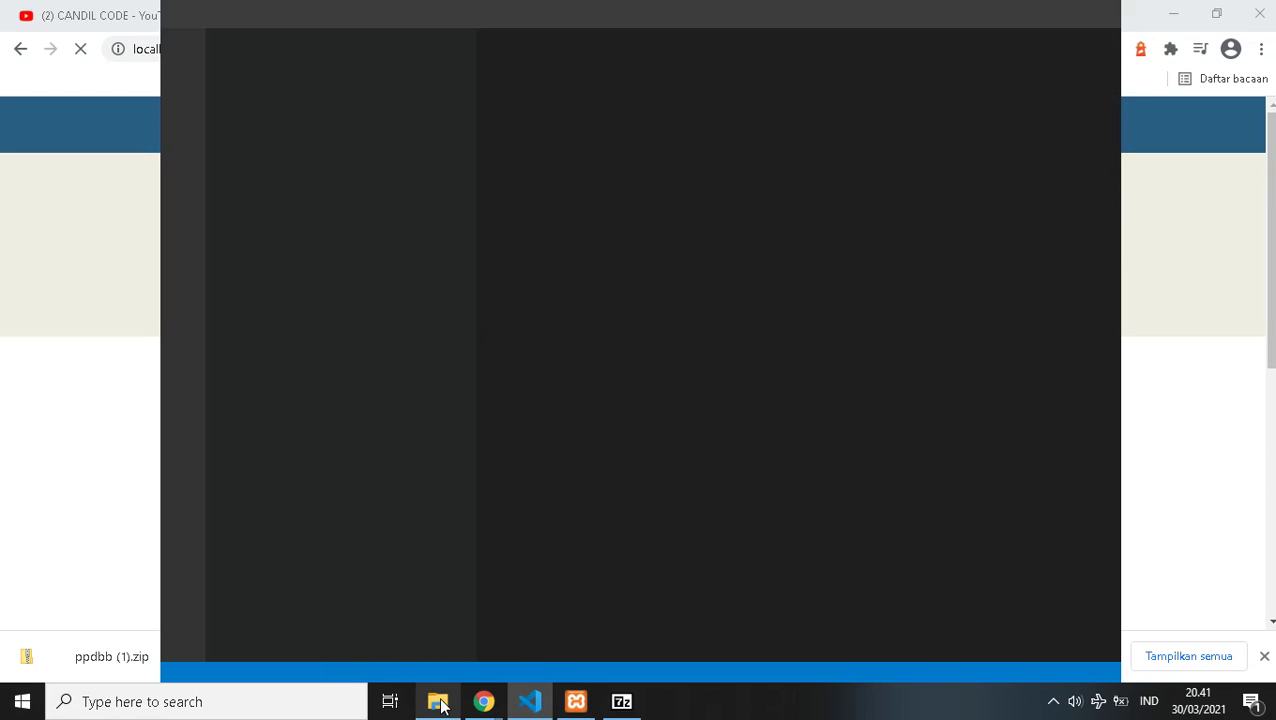
{"action": "mouse_move", "coordinate": [437, 701]}
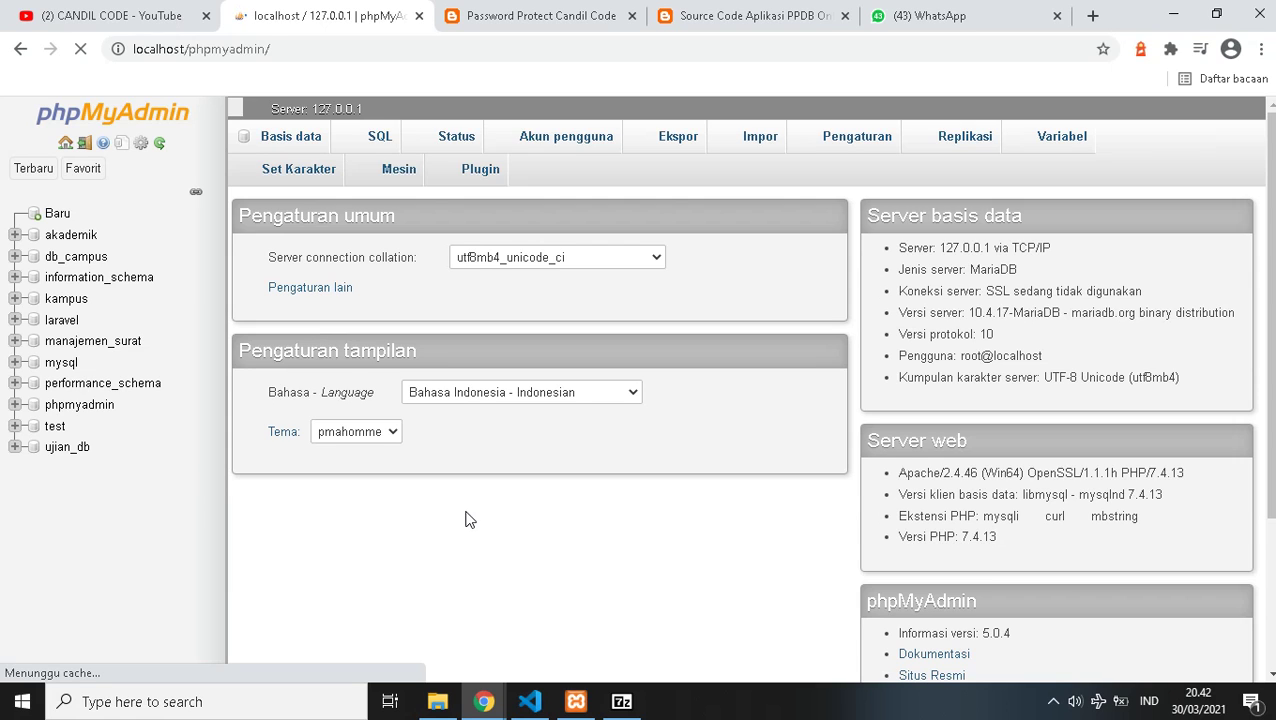
- Look over the phpMyAdmin page and the XAMPP Control Panel before returning to phpMyAdmin
{"action": "scroll", "coordinate": [465, 519], "scroll_direction": "down", "scroll_amount": 1}
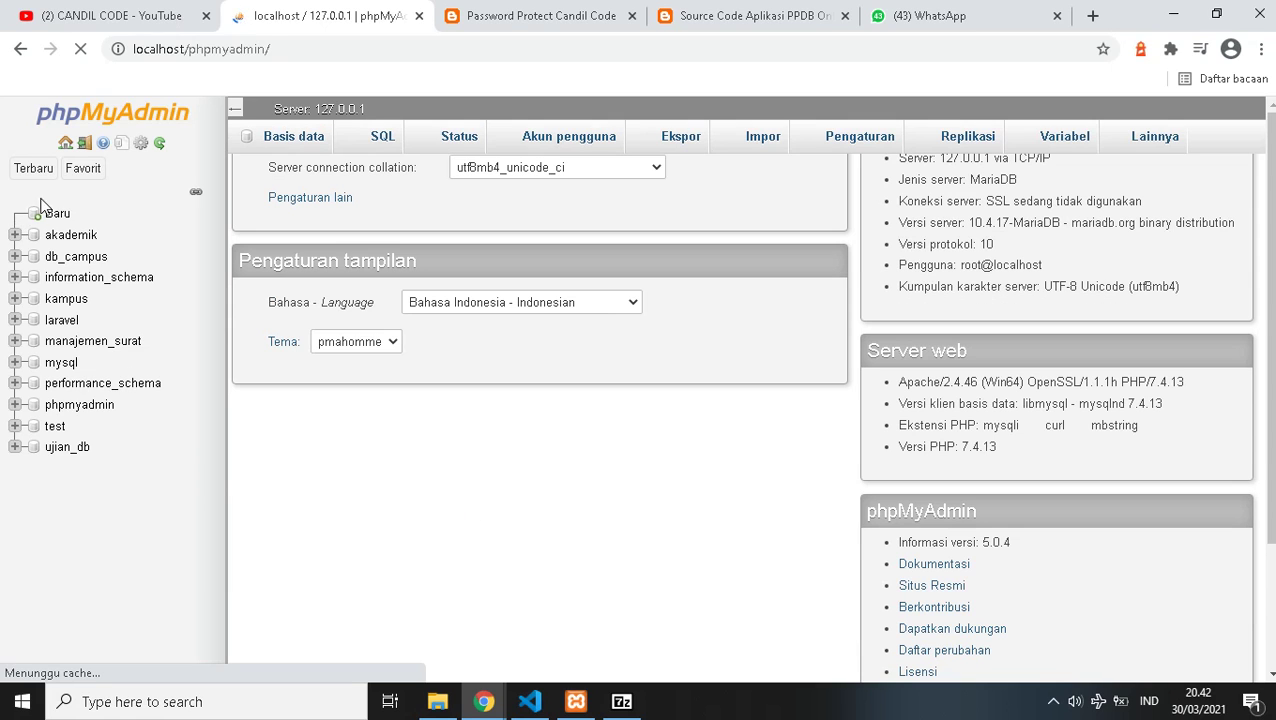
{"action": "scroll", "coordinate": [299, 384], "scroll_direction": "down", "scroll_amount": 2}
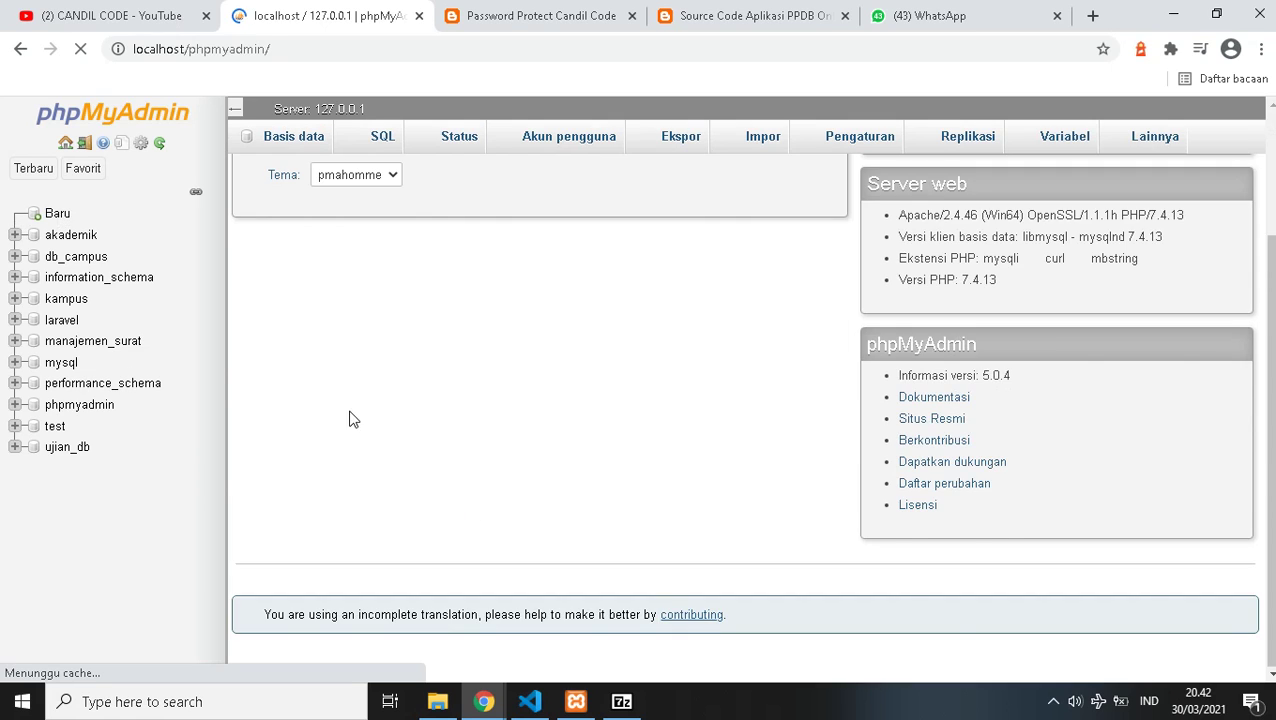
{"action": "scroll", "coordinate": [480, 495], "scroll_direction": "up", "scroll_amount": 2}
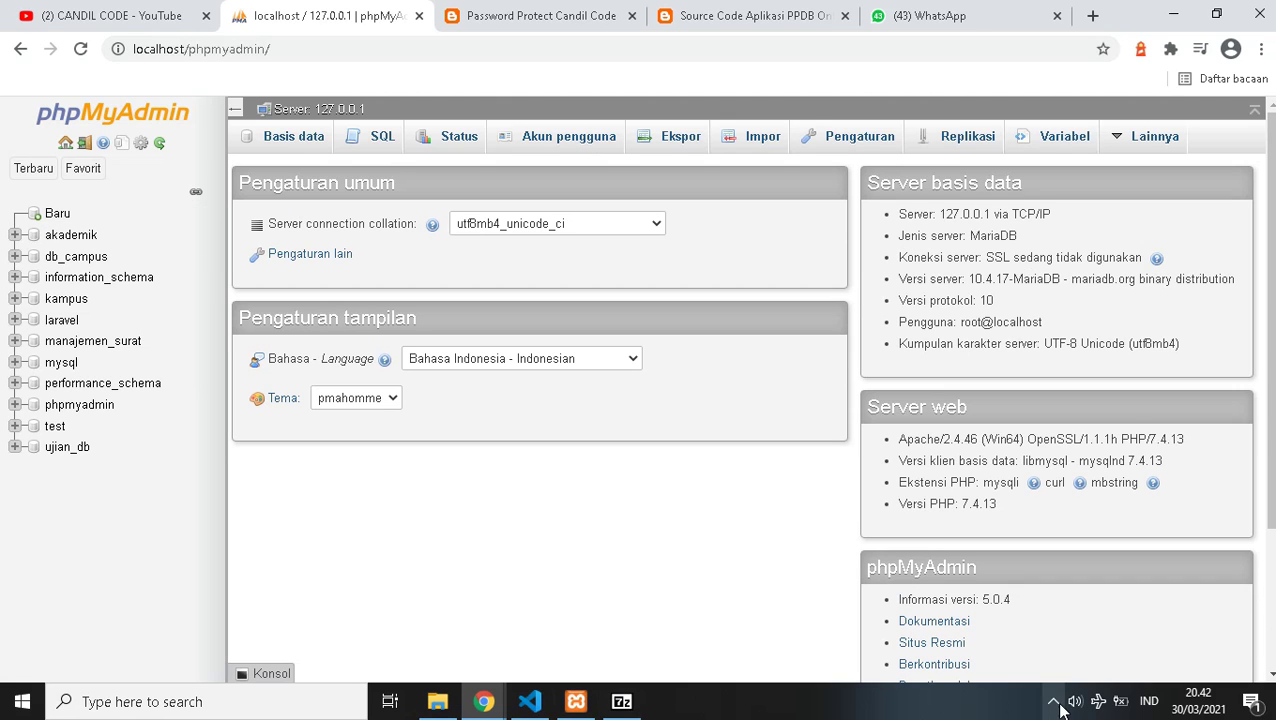
{"action": "left_click", "coordinate": [578, 700]}
{"action": "left_click", "coordinate": [483, 705]}
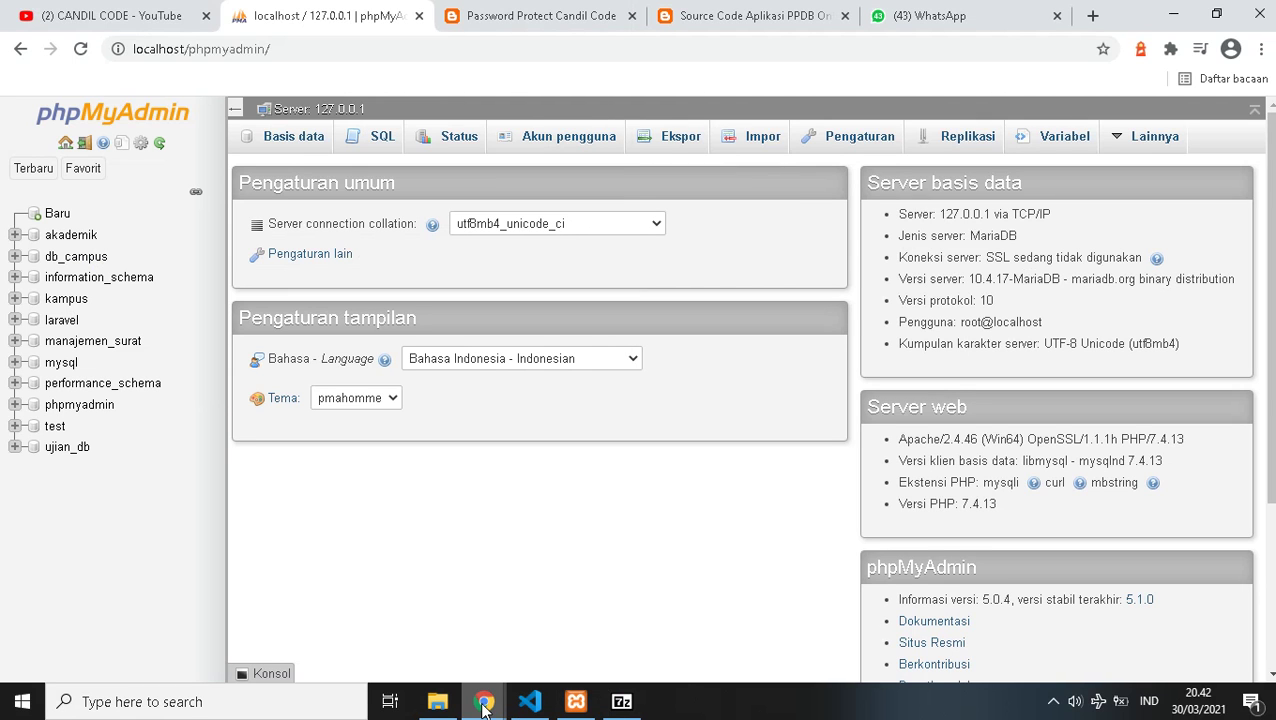
{"action": "mouse_move", "coordinate": [483, 703]}
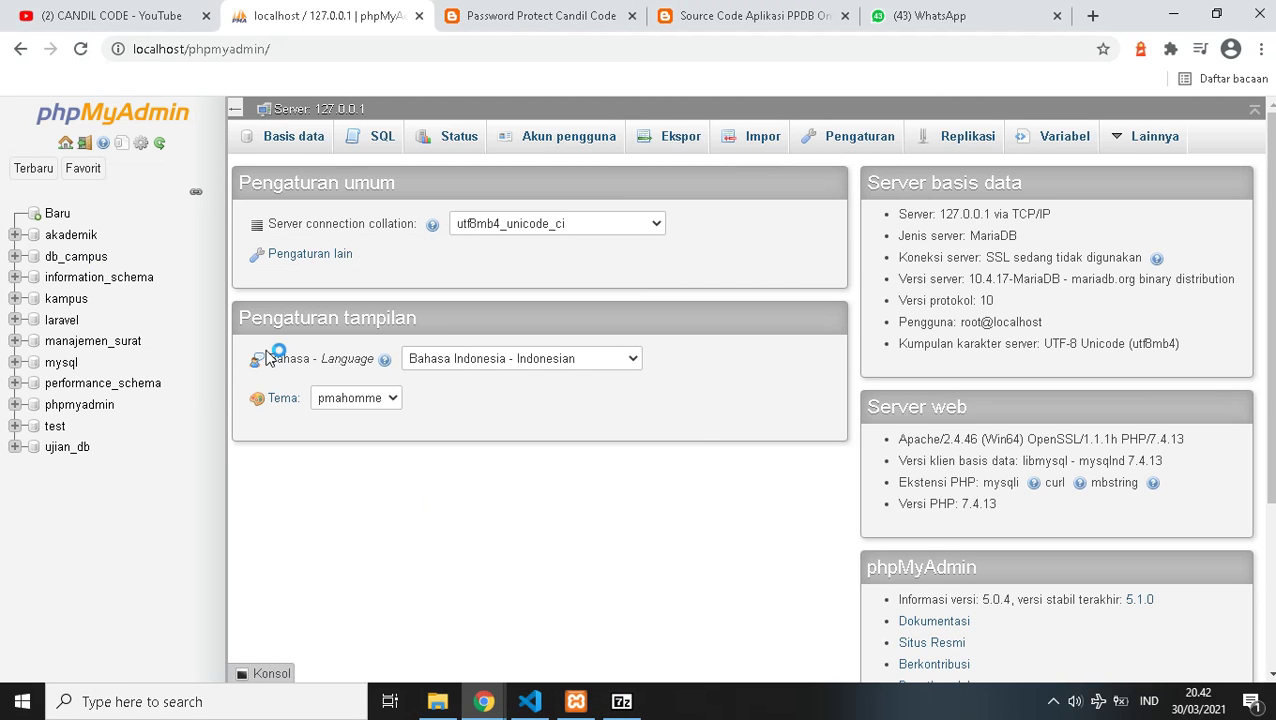
- Create the database db_ppds from Baru in the sidebar
{"action": "left_click", "coordinate": [55, 214]}
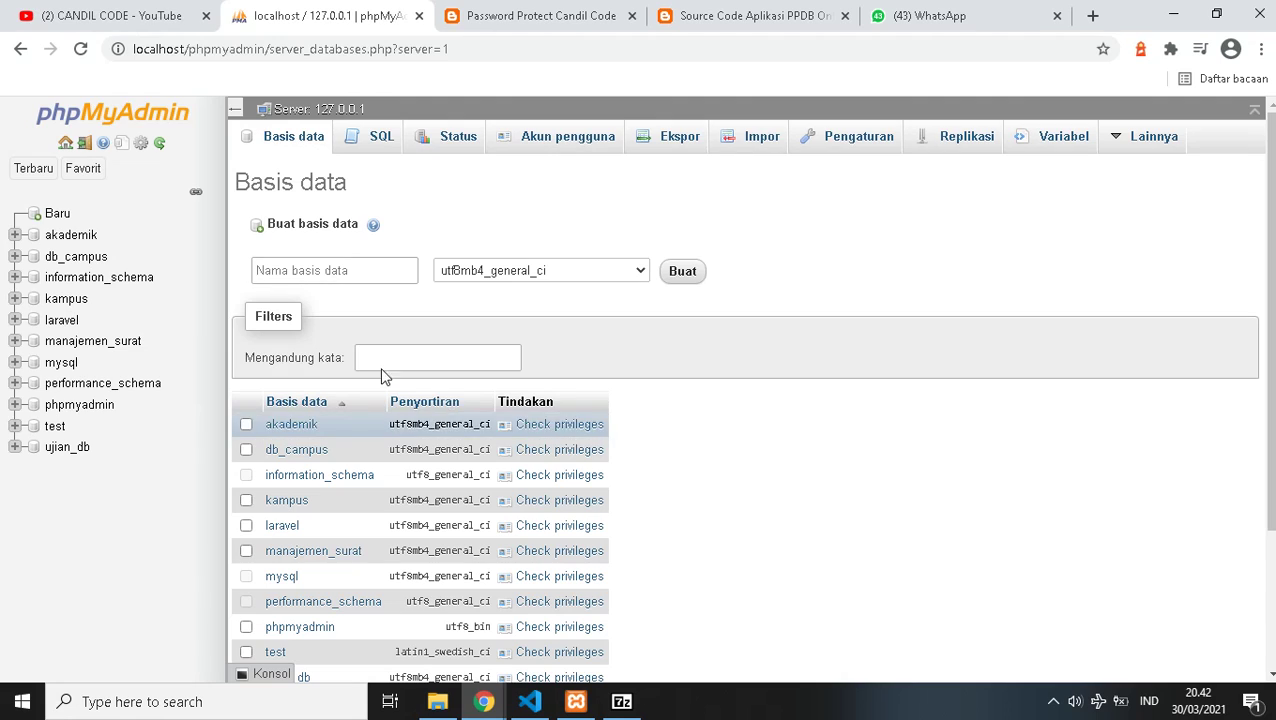
{"action": "left_click", "coordinate": [360, 279]}
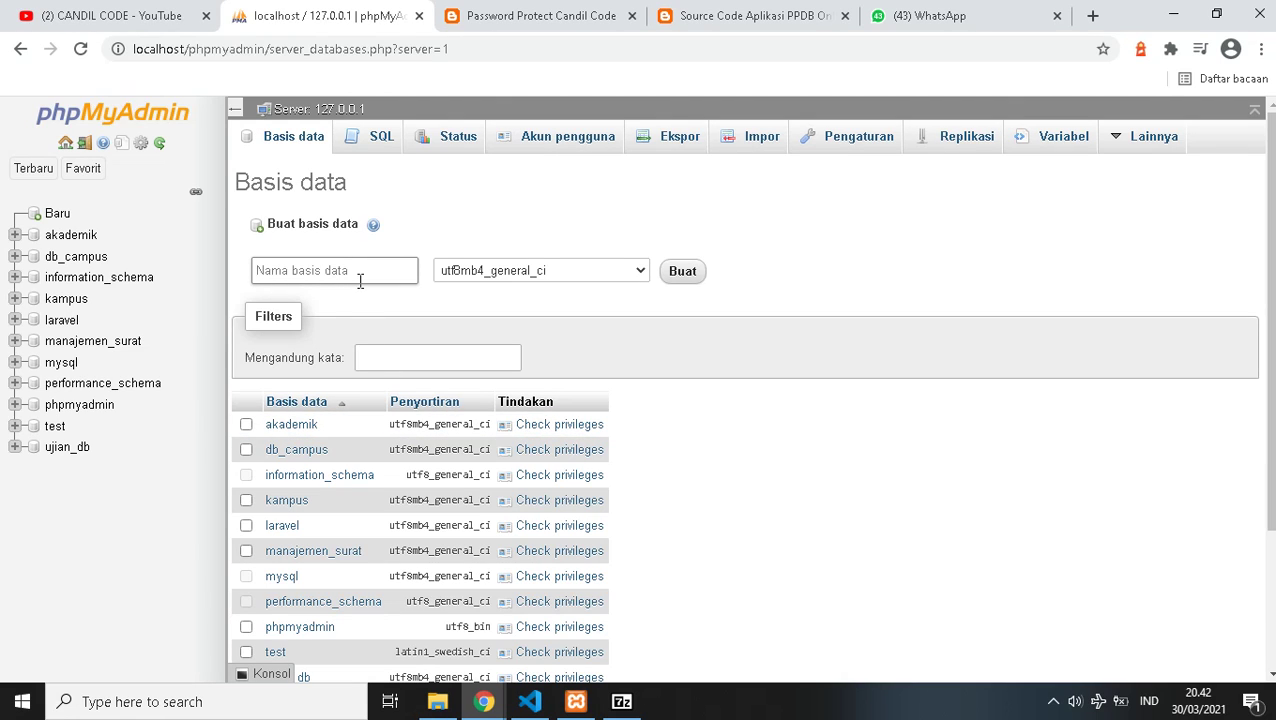
{"action": "type", "text": "db_ppds"}
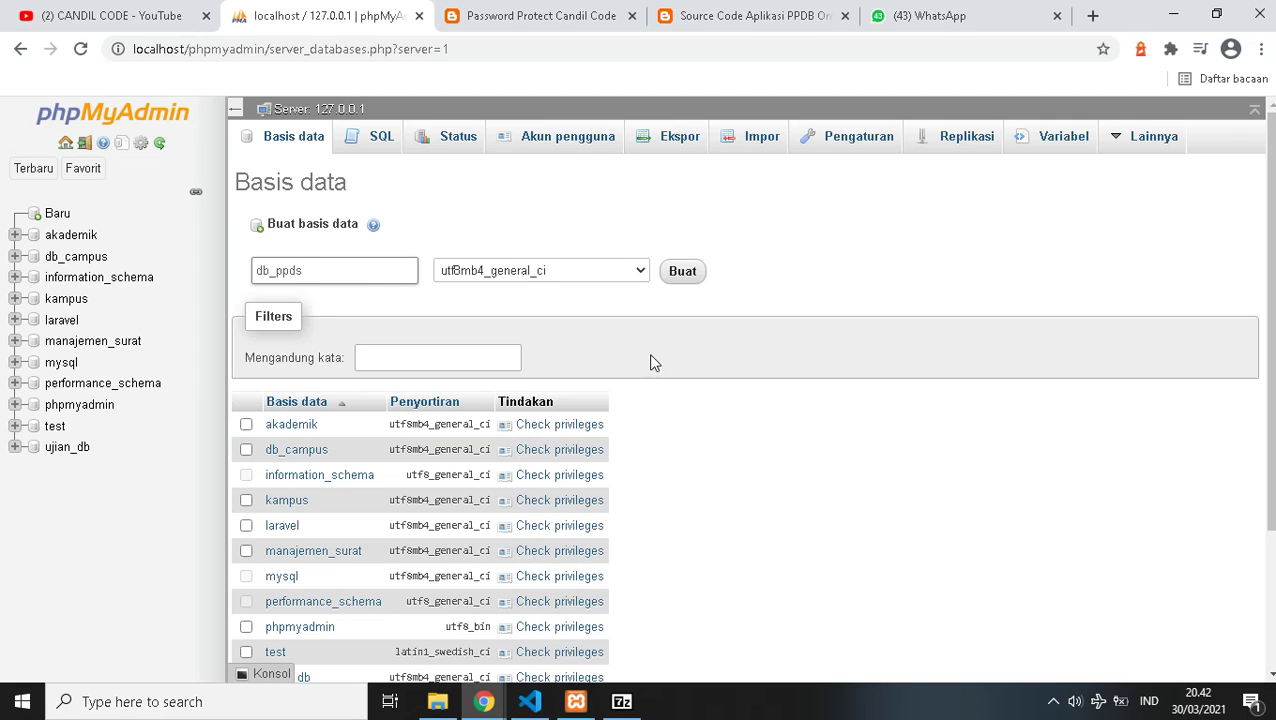
{"action": "left_click", "coordinate": [684, 272]}
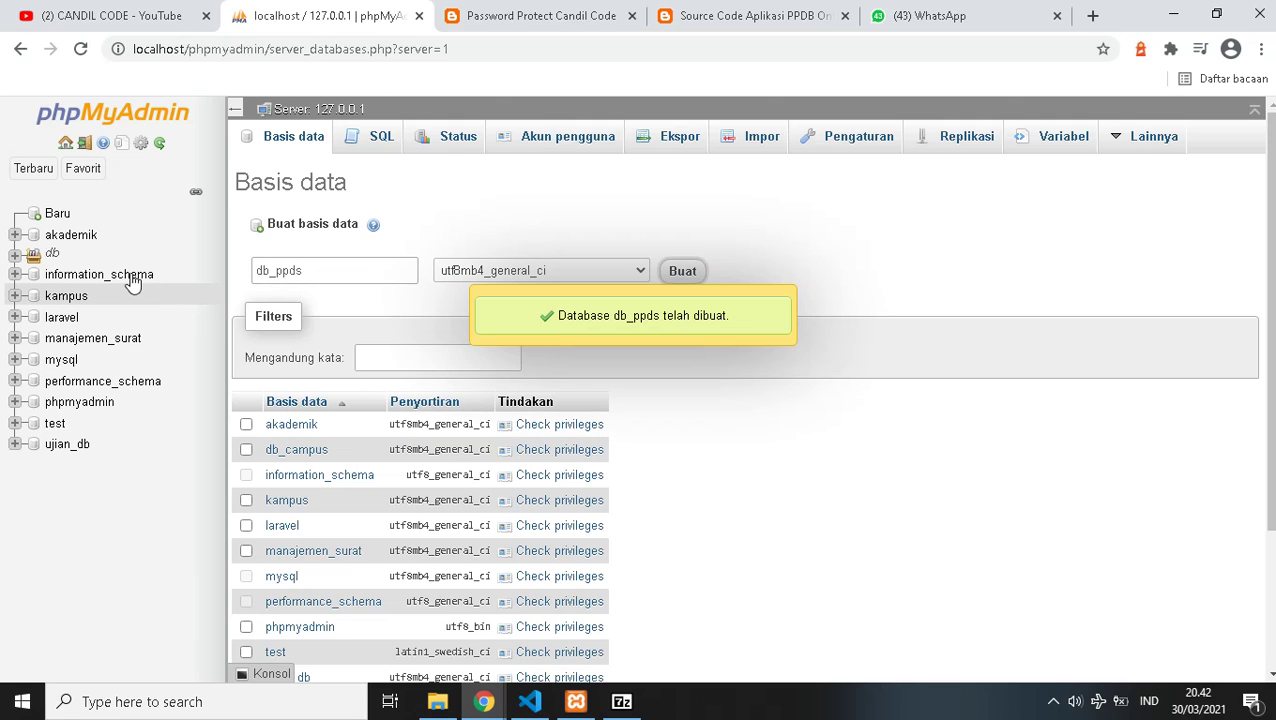
{"action": "left_click", "coordinate": [530, 701]}
- In application/config/database.php, replace 'ppdbb' with 'db_ppds' as the database and save
{"action": "left_click", "coordinate": [290, 136]}
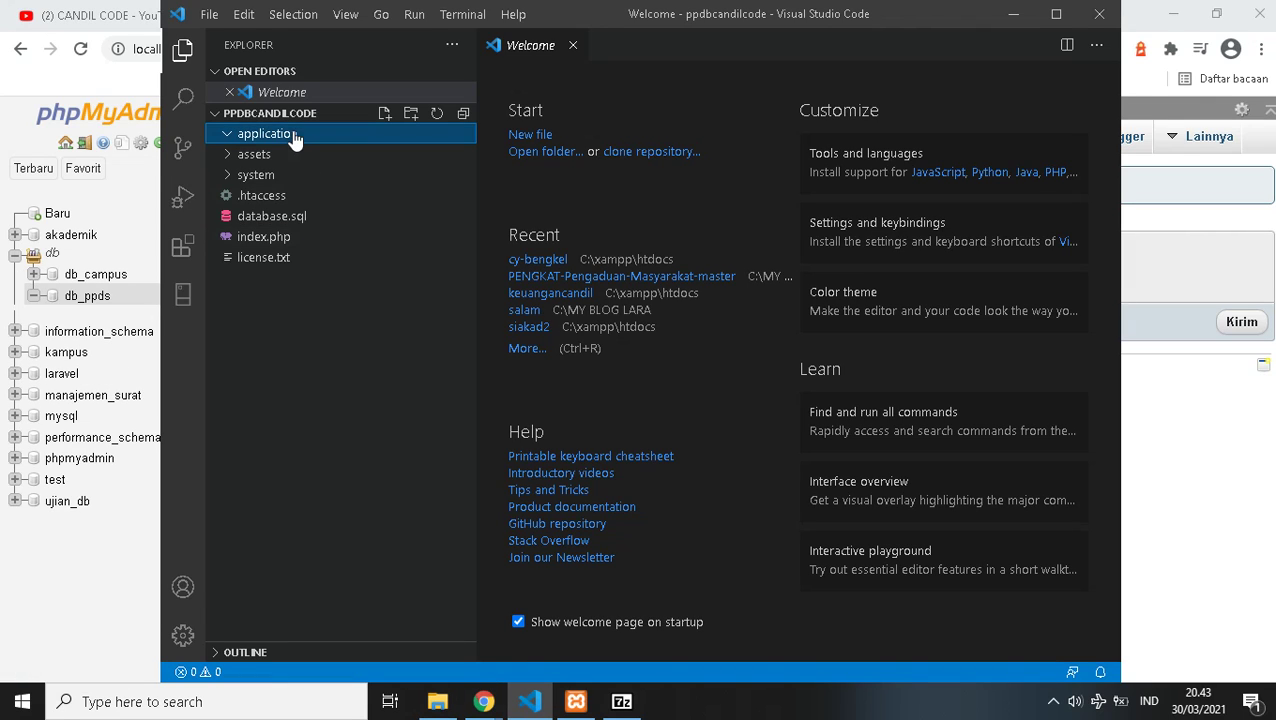
{"action": "left_click", "coordinate": [262, 178]}
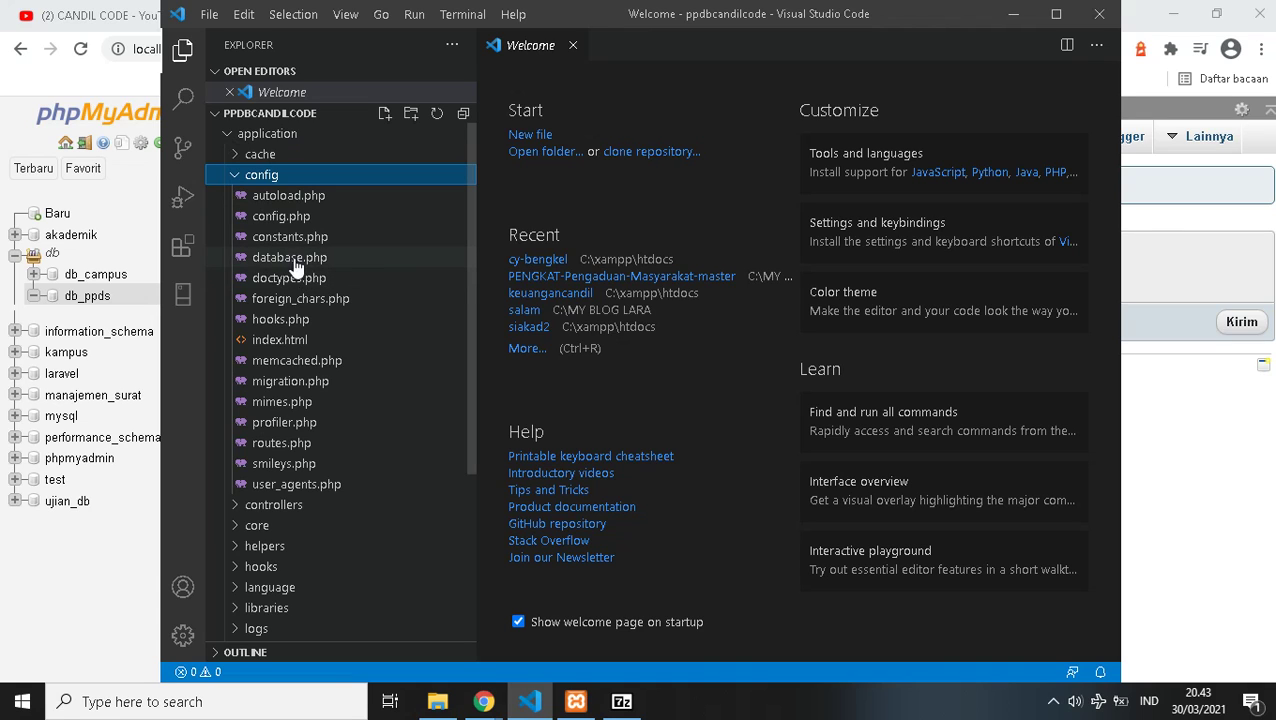
{"action": "key", "text": "Down"}
{"action": "key", "text": "Down"}
{"action": "key", "text": "Down"}
{"action": "key", "text": "Down"}
{"action": "key", "text": "Return"}
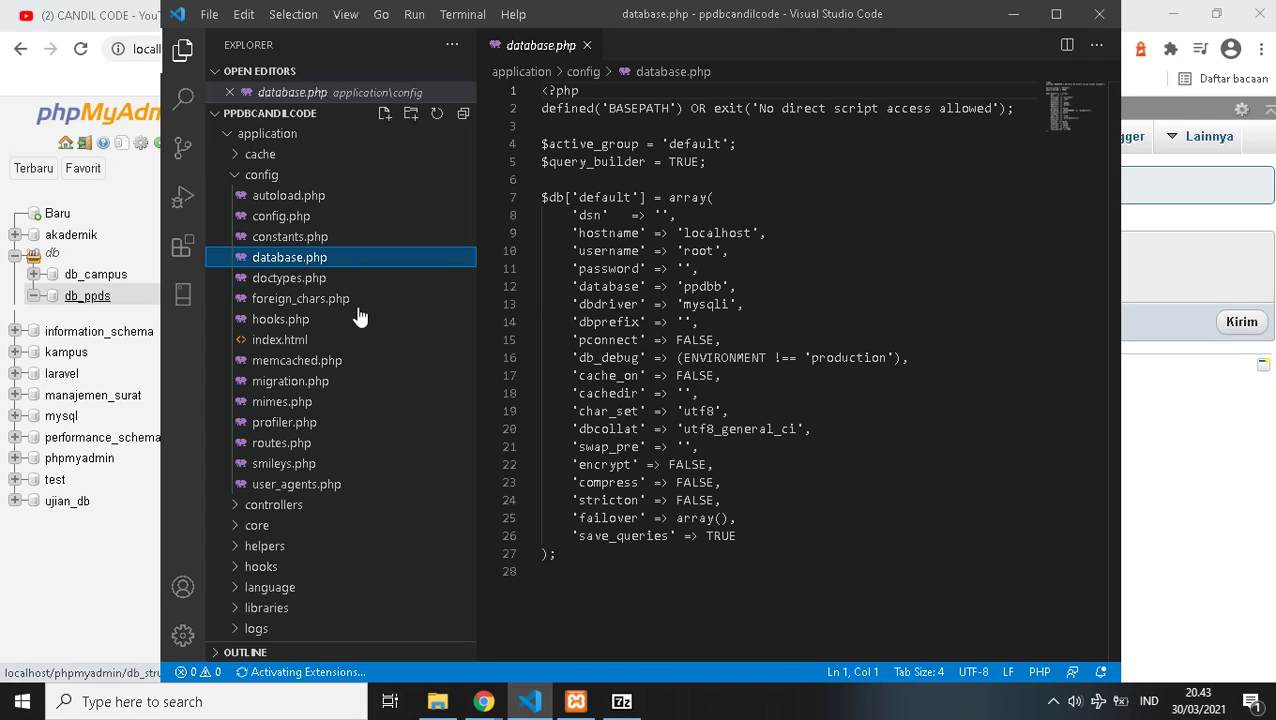
{"action": "double_click", "coordinate": [700, 286]}
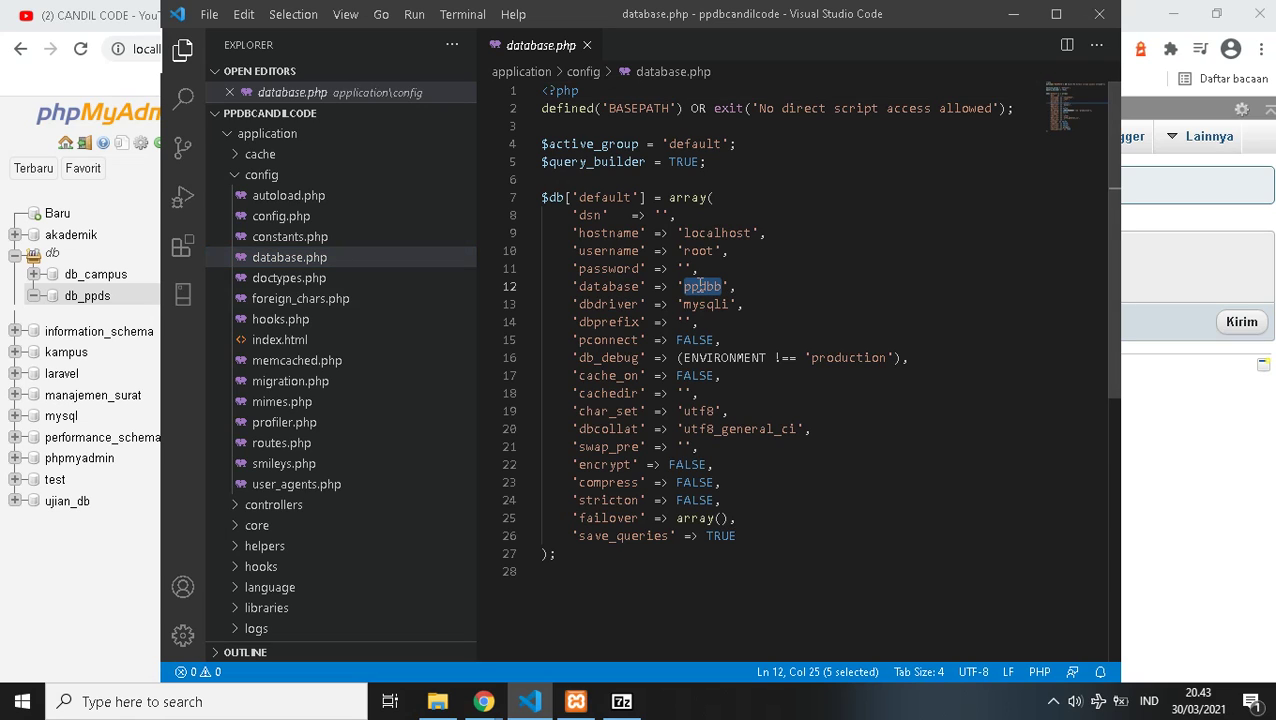
{"action": "type", "text": "db_ppds"}
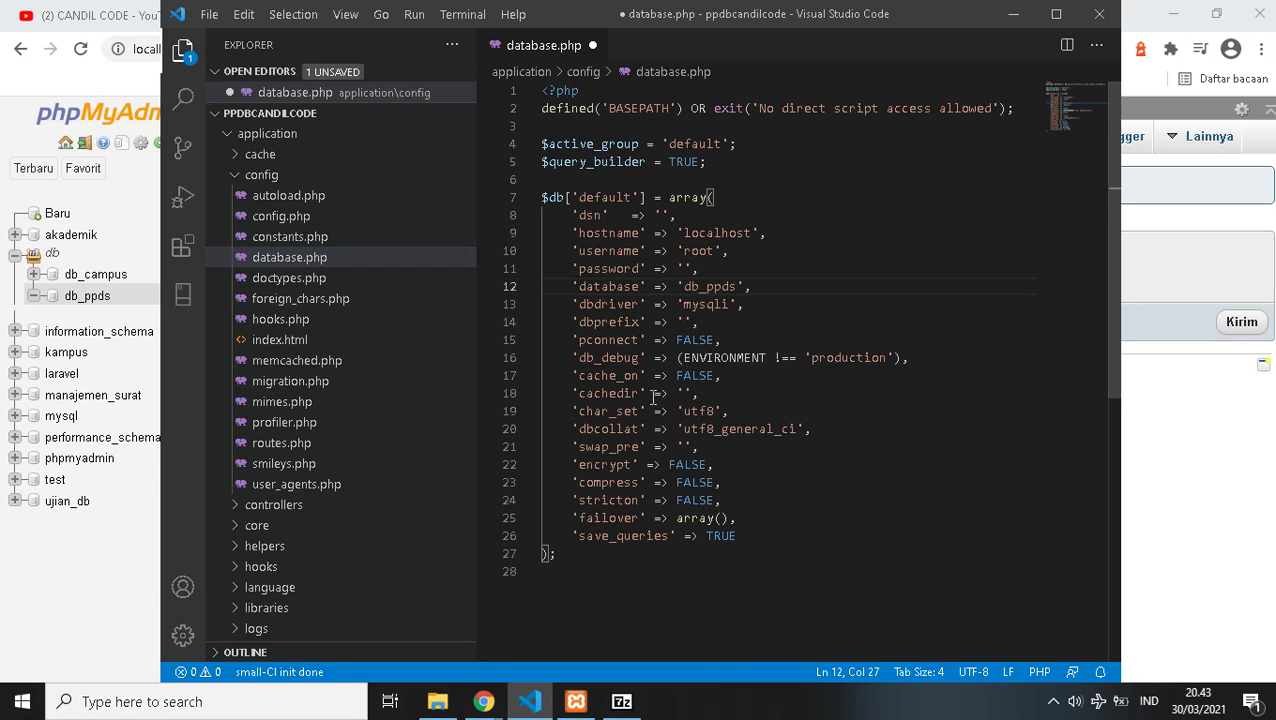
{"action": "key", "text": "ctrl+s"}
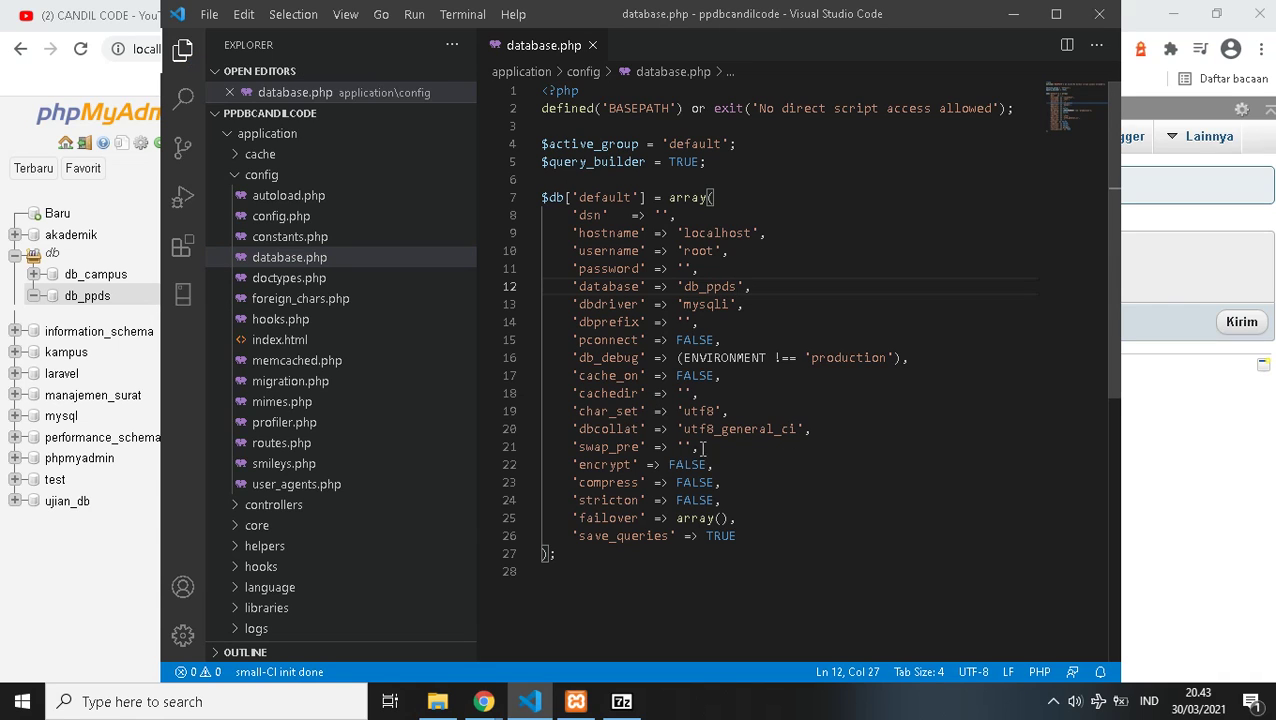
{"action": "left_click", "coordinate": [1221, 230]}
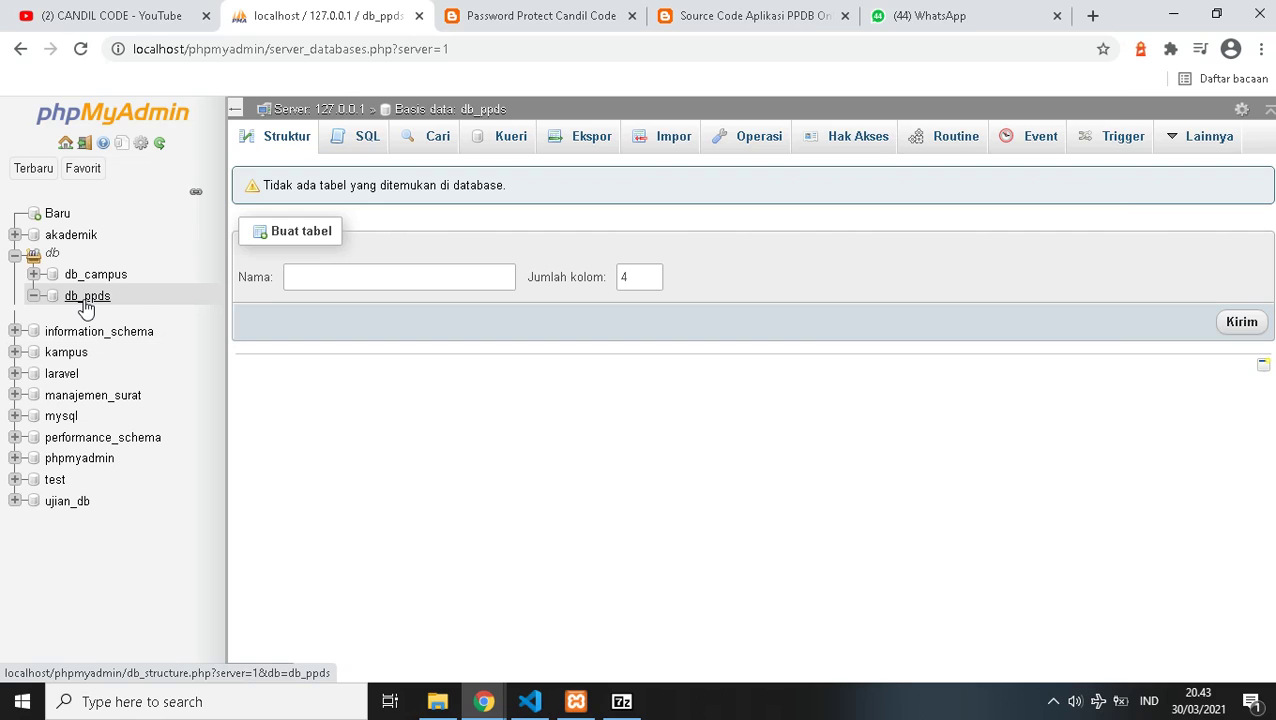
{"action": "left_click", "coordinate": [530, 701]}
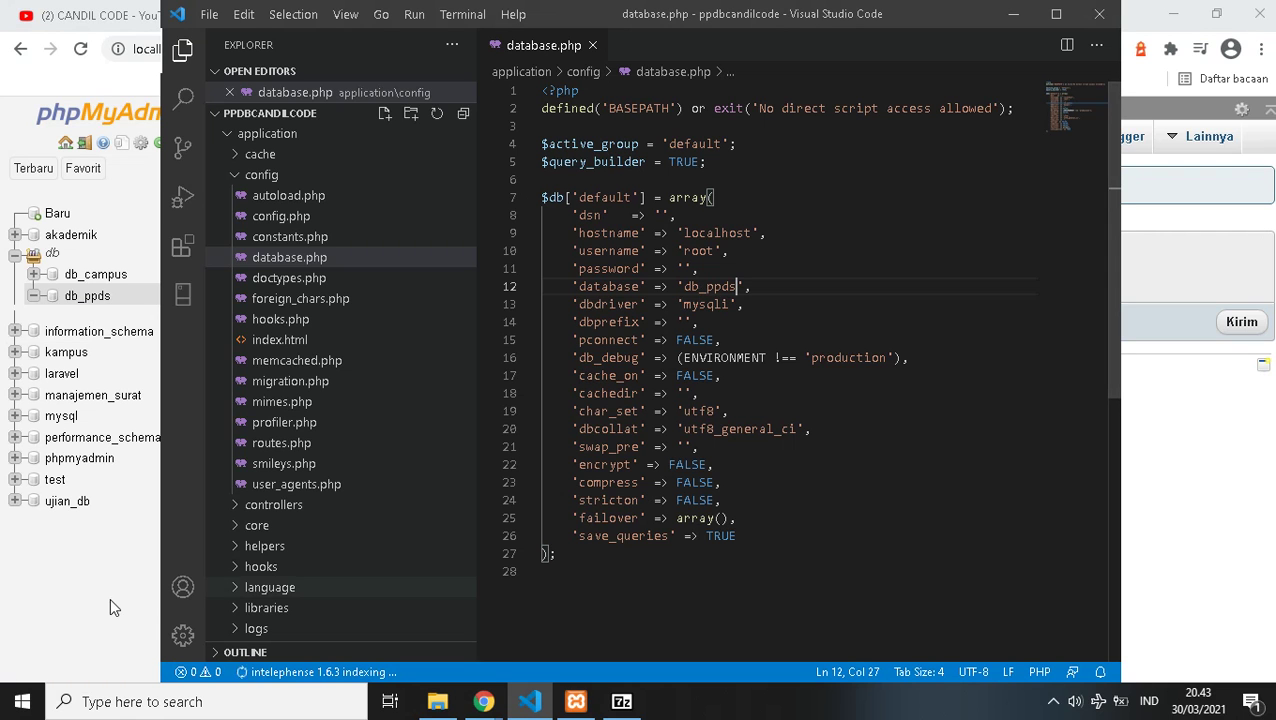
{"action": "left_click", "coordinate": [112, 600]}
- On db_ppds's Impor page, choose database.sql from C:\xampp\htdocs\ppdbcandilcode
{"action": "left_click", "coordinate": [672, 140]}
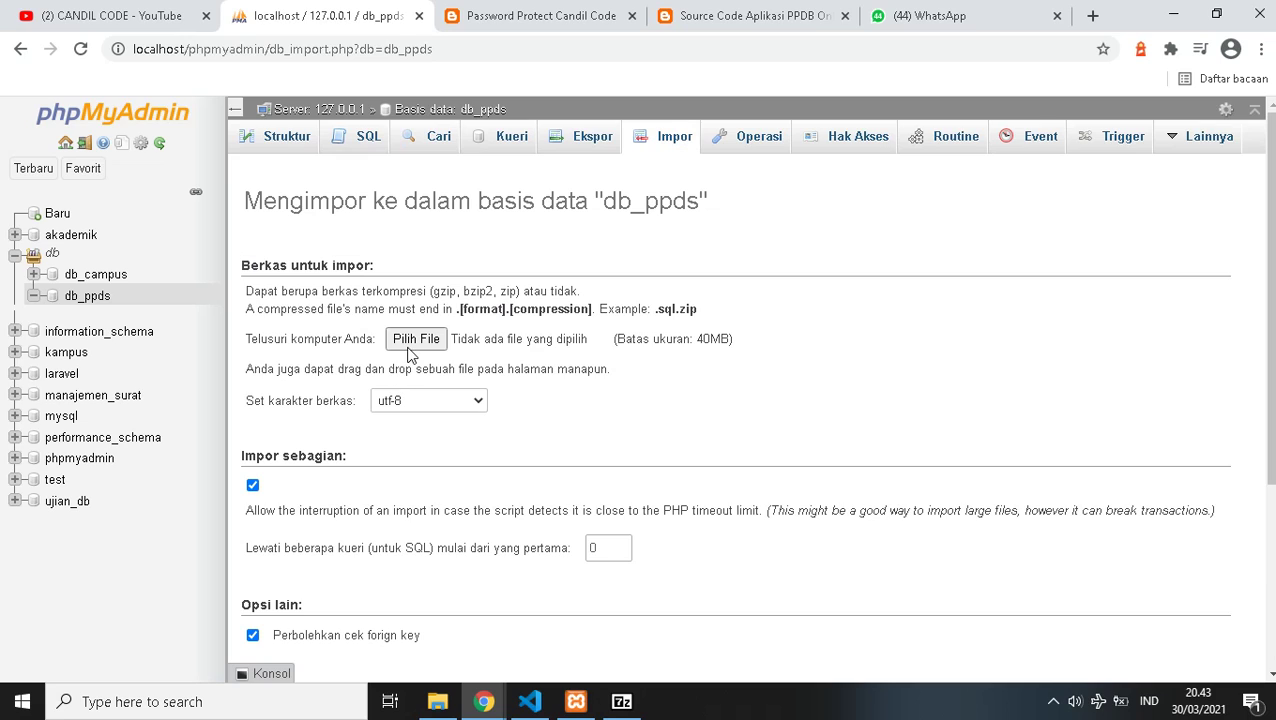
{"action": "left_click", "coordinate": [410, 347]}
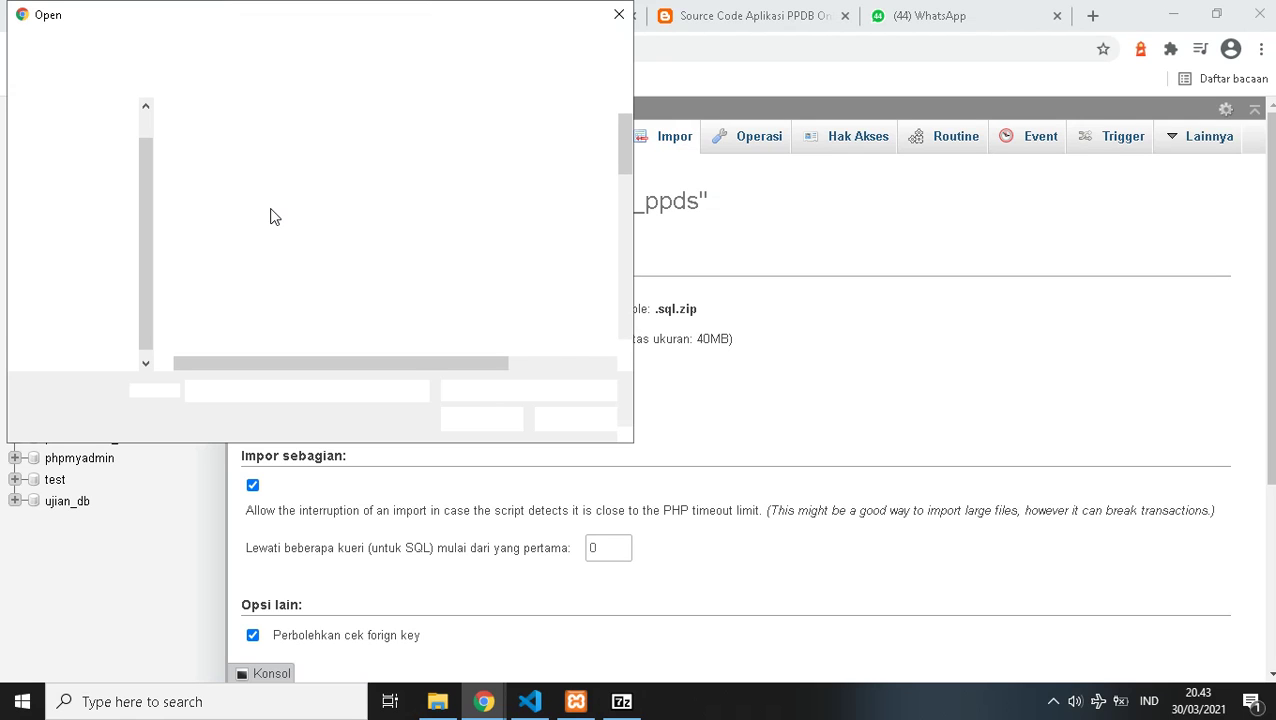
{"action": "left_click", "coordinate": [86, 334]}
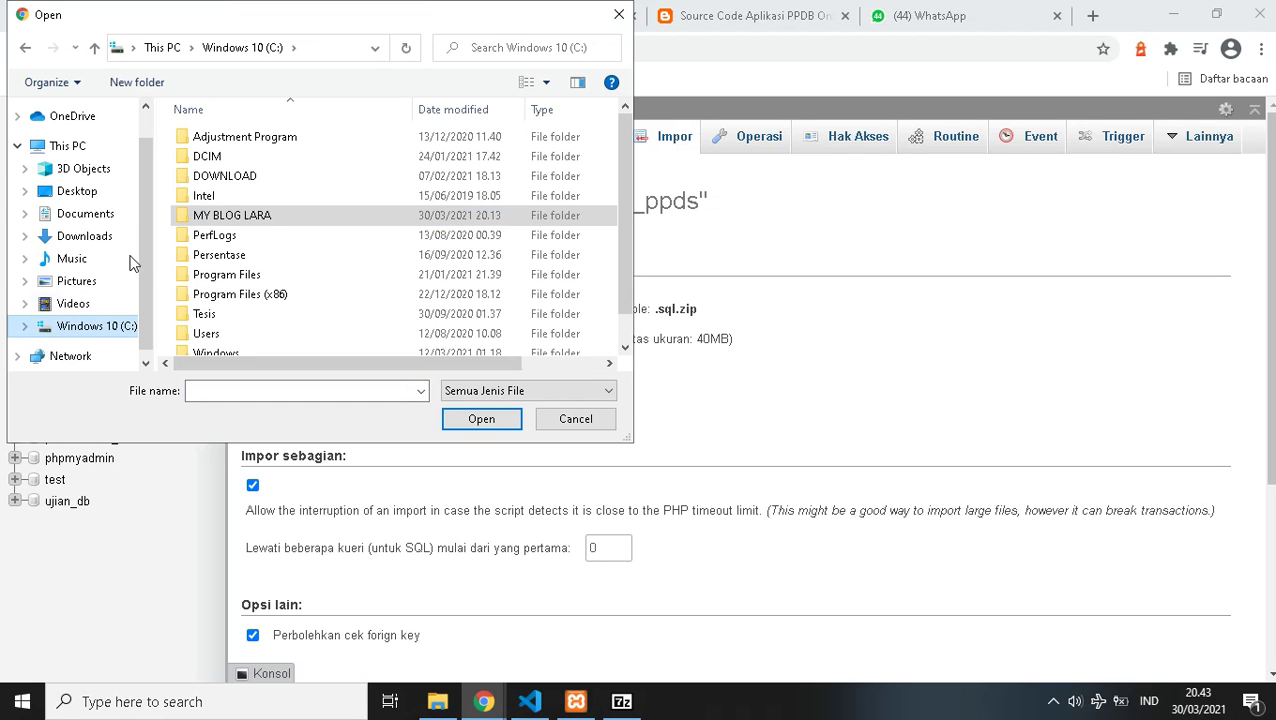
{"action": "scroll", "coordinate": [215, 340], "scroll_direction": "down", "scroll_amount": 1}
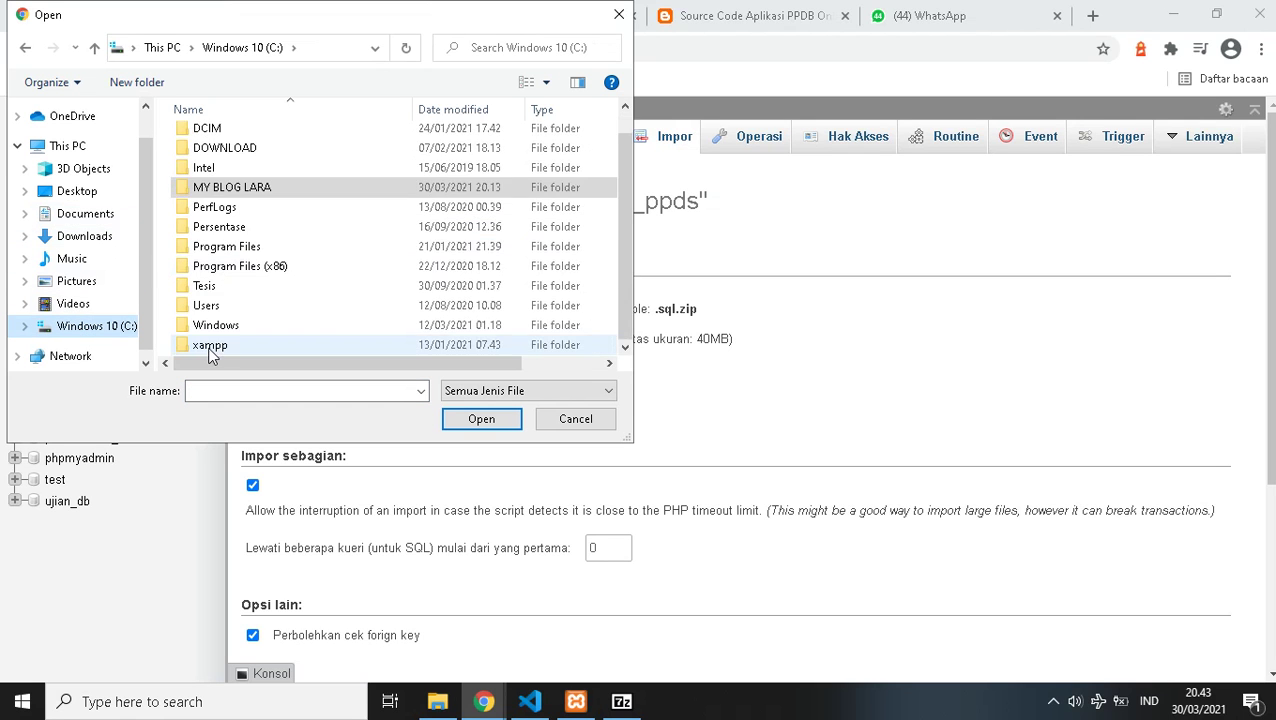
{"action": "double_click", "coordinate": [210, 350]}
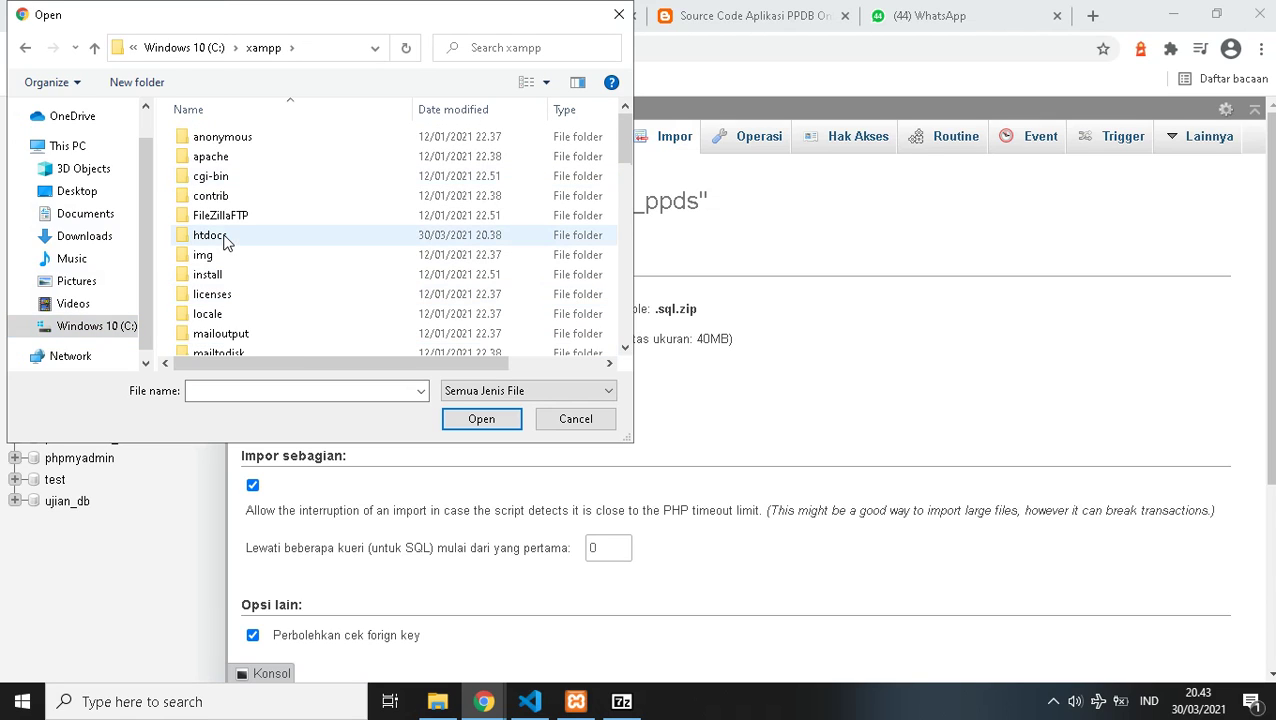
{"action": "double_click", "coordinate": [223, 238]}
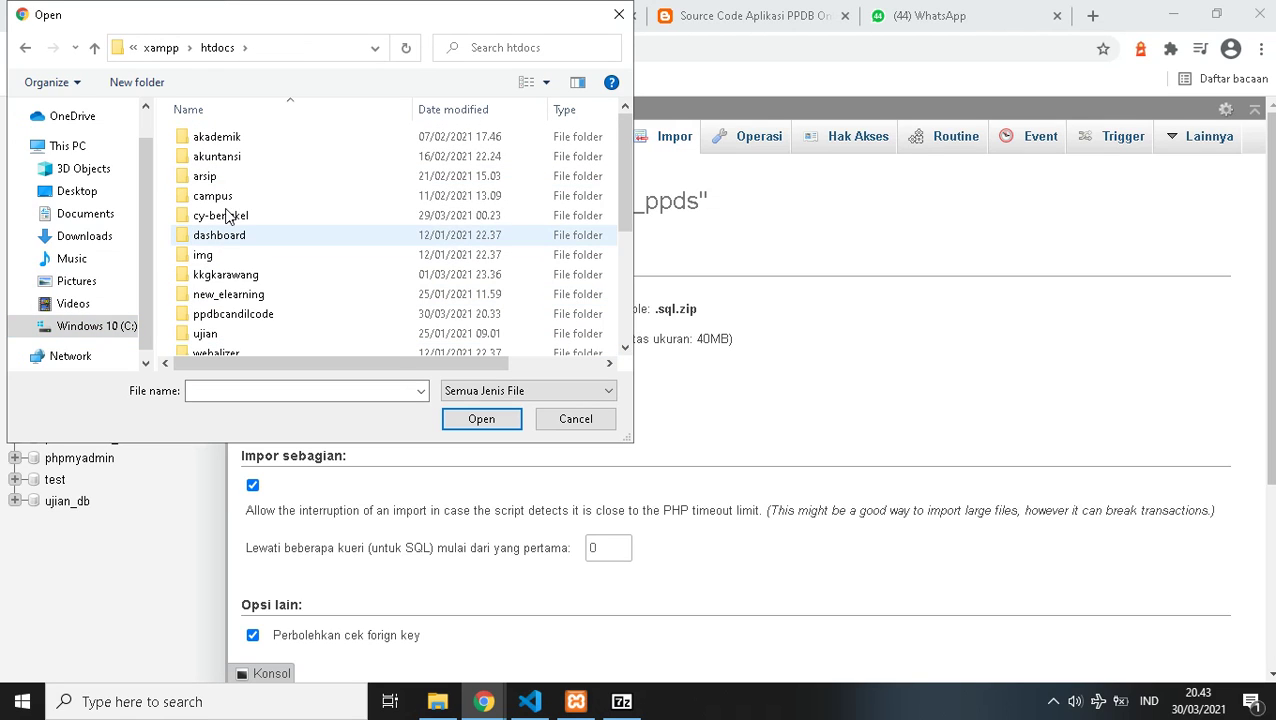
{"action": "left_click", "coordinate": [237, 316]}
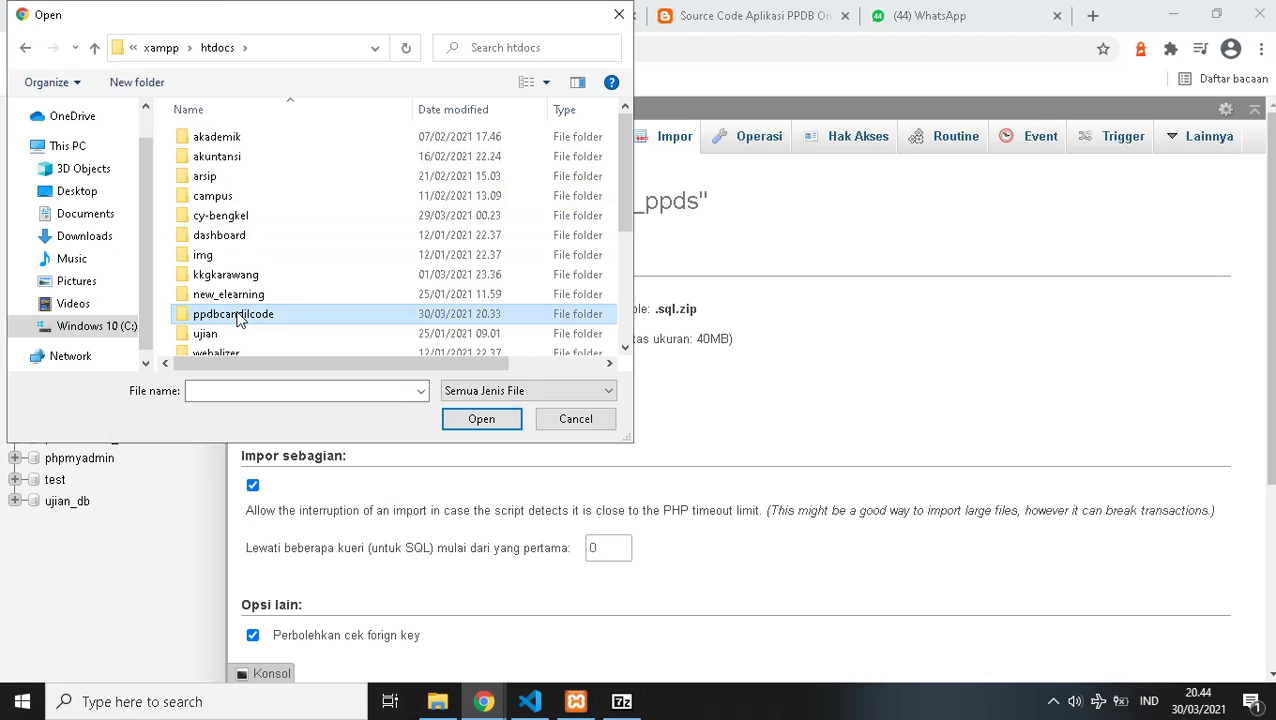
{"action": "double_click", "coordinate": [237, 316]}
{"action": "left_click", "coordinate": [236, 218]}
{"action": "left_click", "coordinate": [447, 421]}
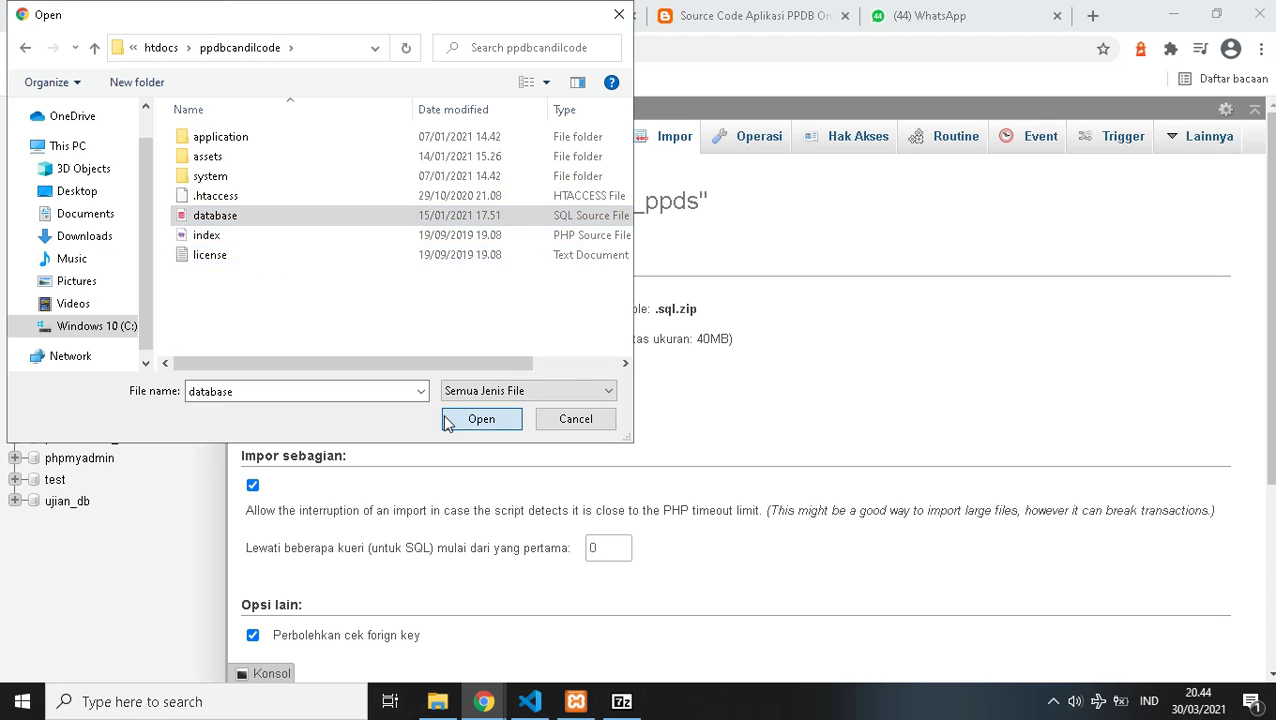
- Start importing database.sql into db_ppds
{"action": "scroll", "coordinate": [928, 560], "scroll_direction": "down", "scroll_amount": 3}
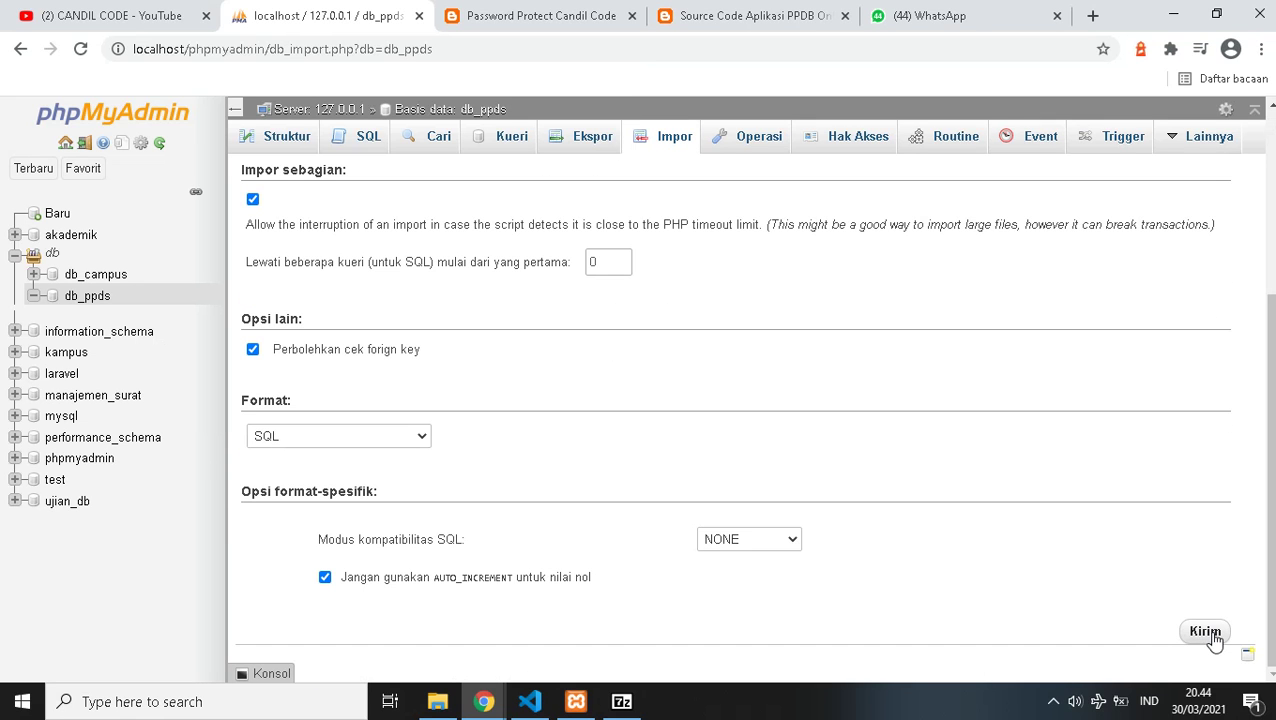
{"action": "left_click", "coordinate": [1210, 638]}
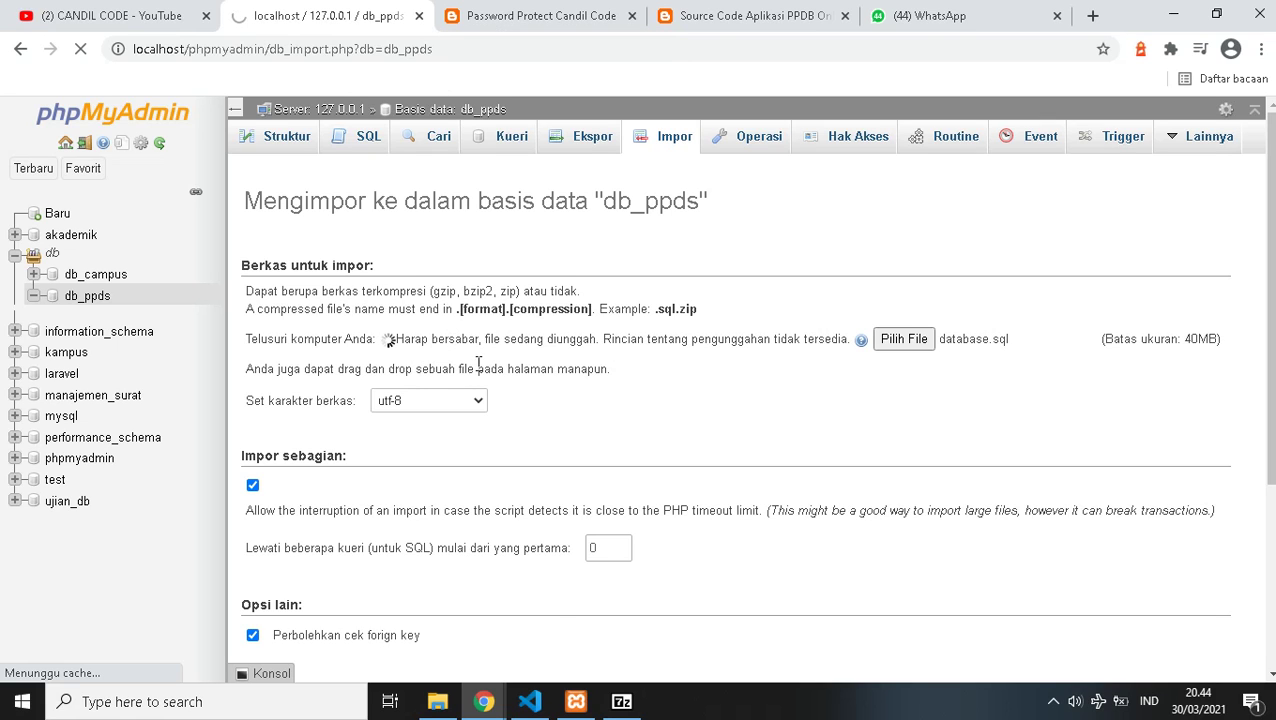
{"action": "left_click", "coordinate": [437, 701]}
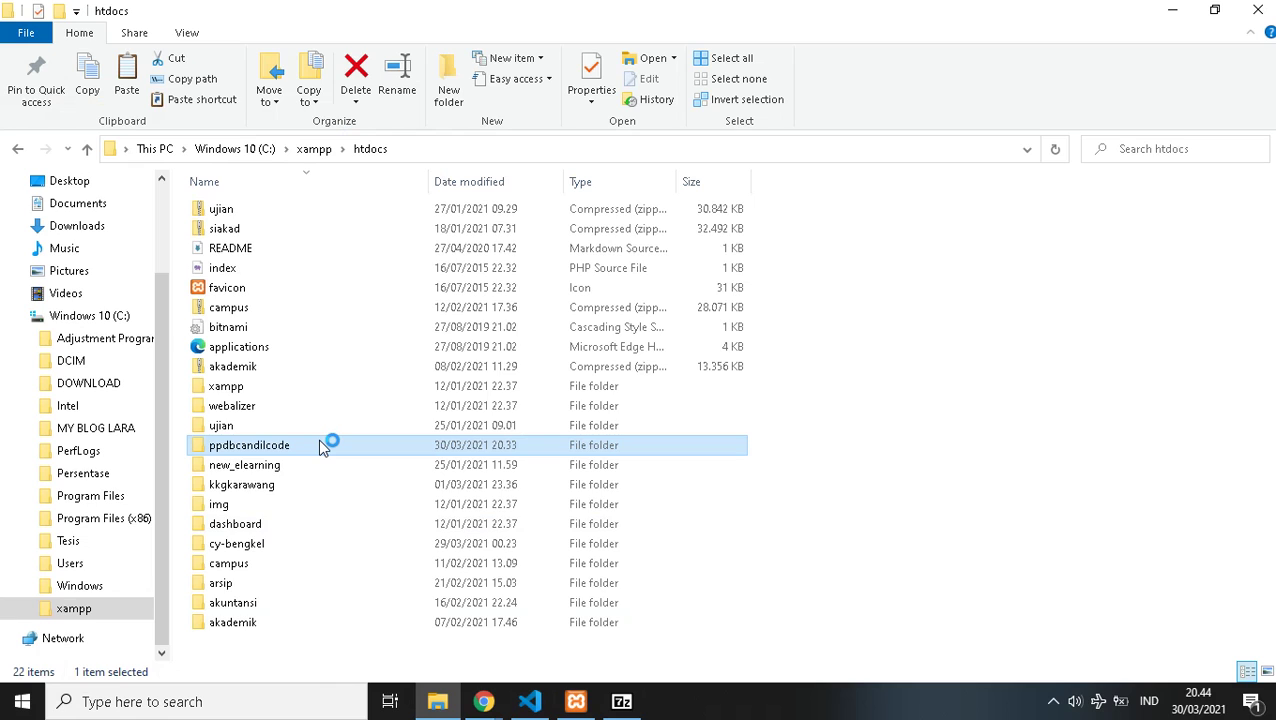
- Type localhost/ppdbcandilcode into the spare Chrome tab's address bar
{"action": "double_click", "coordinate": [320, 445]}
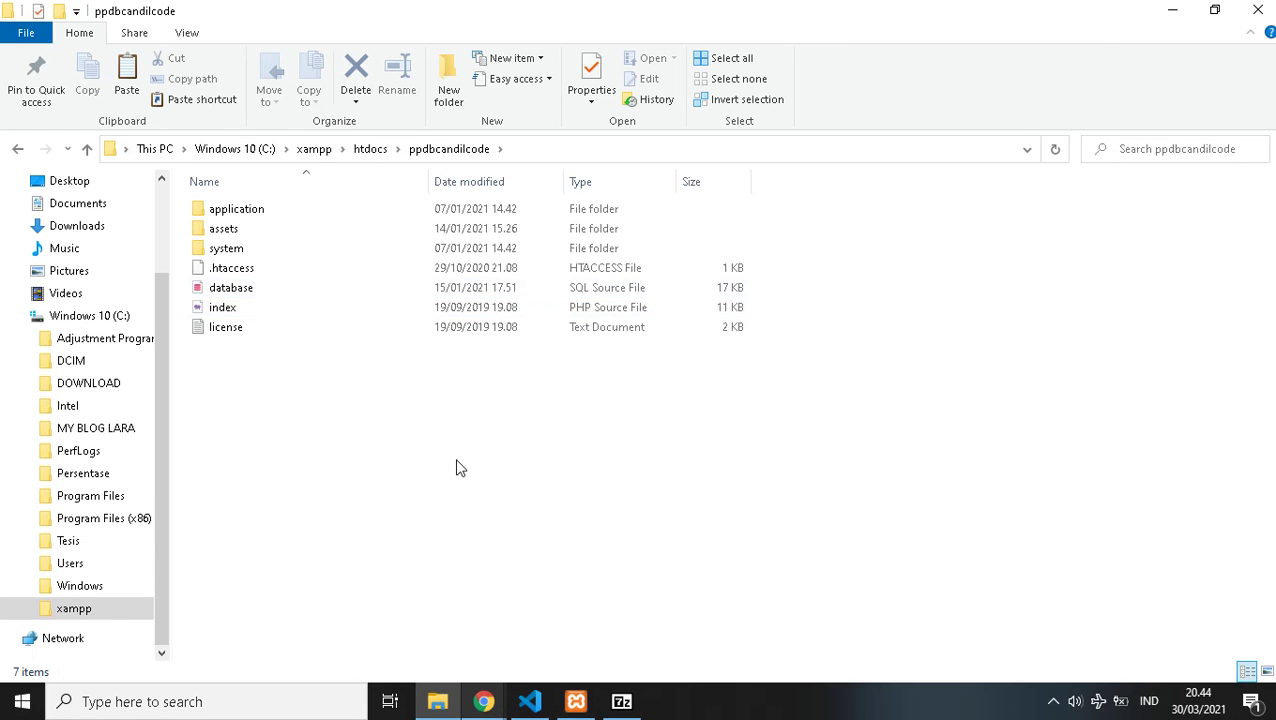
{"action": "left_click", "coordinate": [483, 701]}
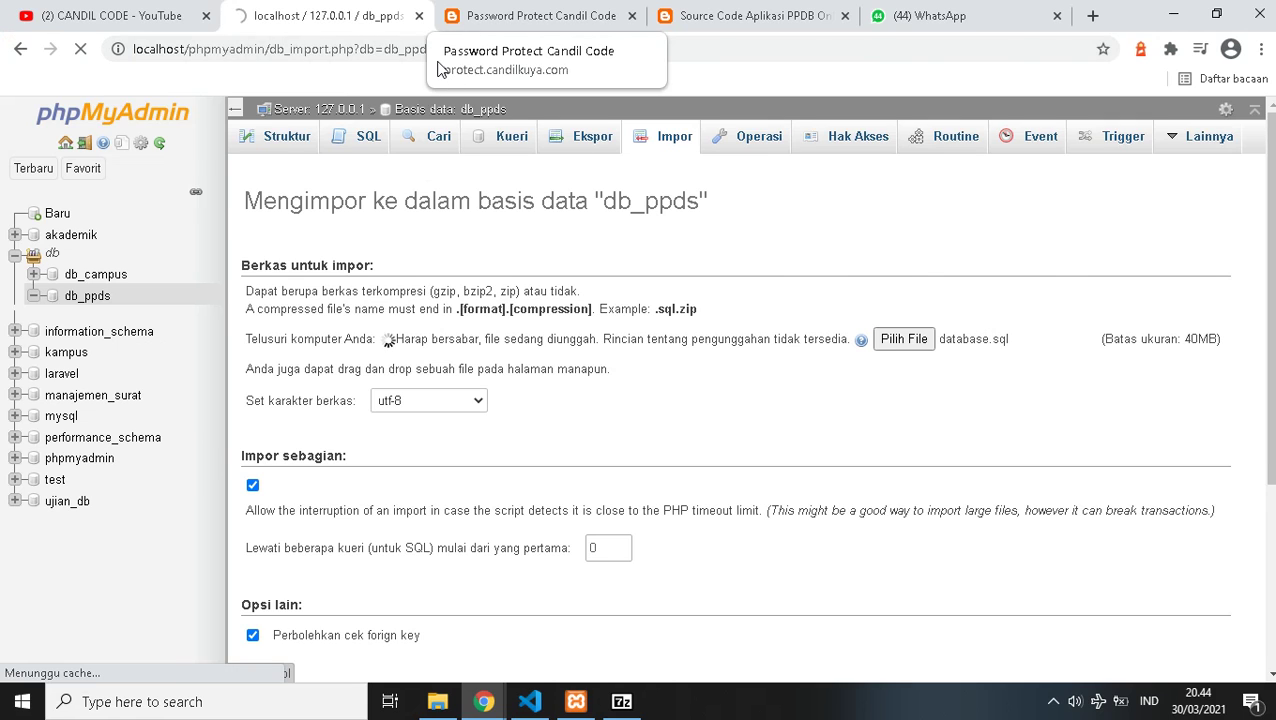
{"action": "left_click", "coordinate": [455, 16]}
{"action": "left_click", "coordinate": [438, 57]}
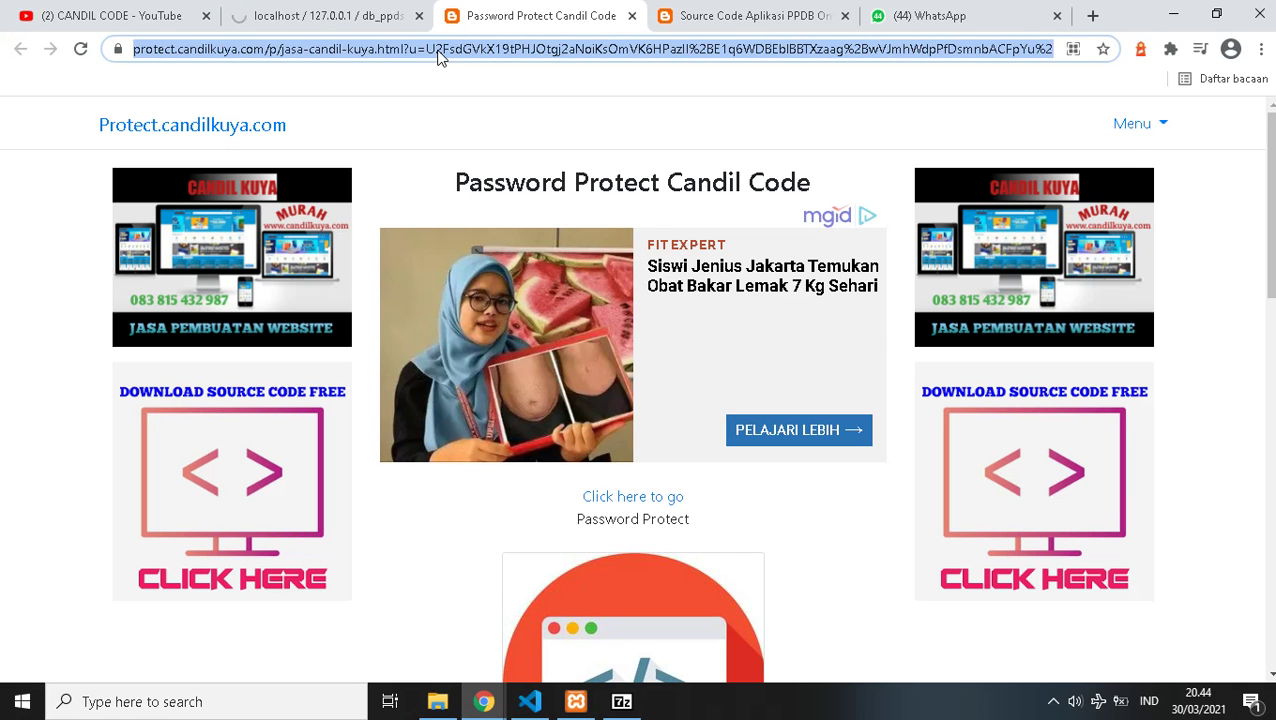
{"action": "type", "text": "localhost/"}
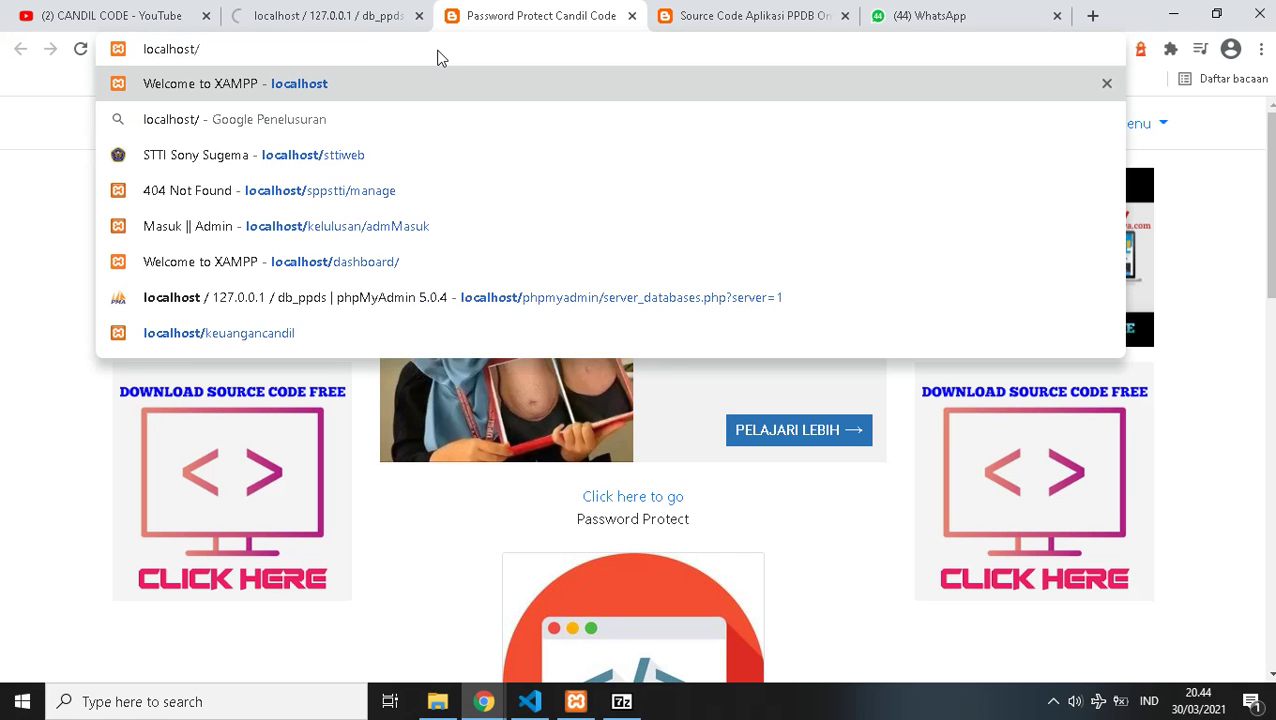
{"action": "type", "text": "ppdb"}
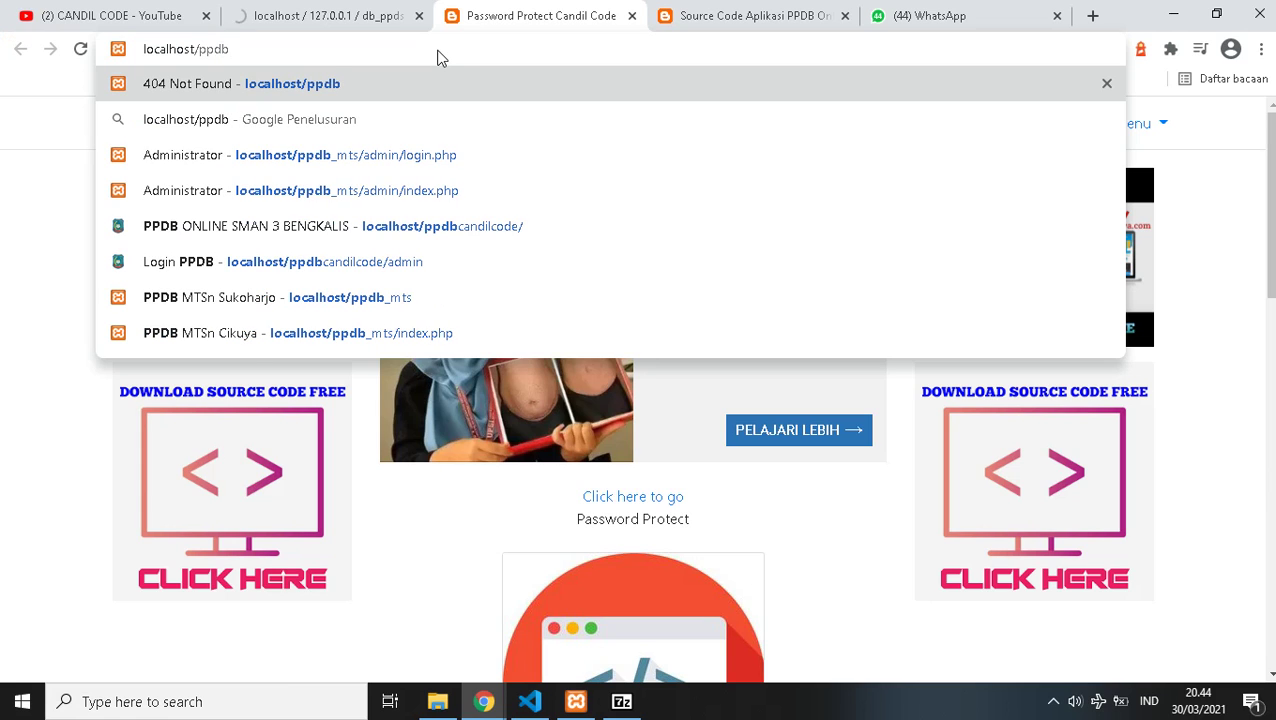
{"action": "type", "text": "candil"}
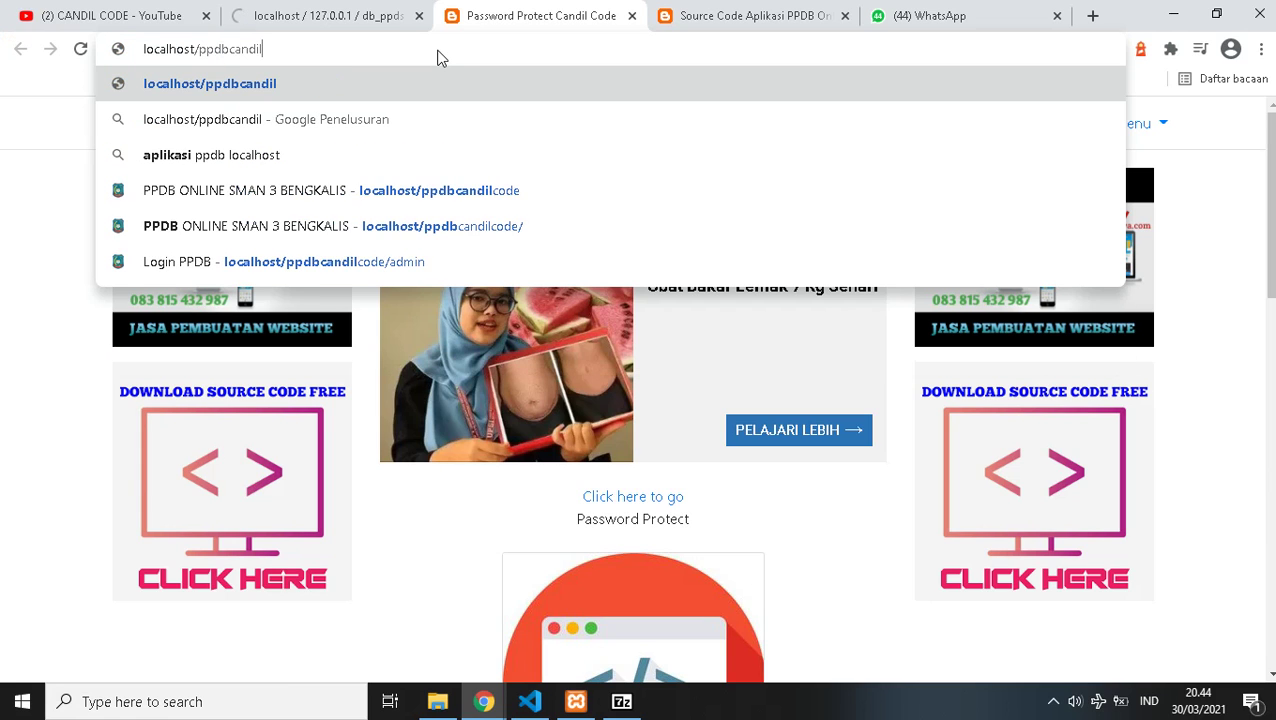
{"action": "type", "text": "code"}
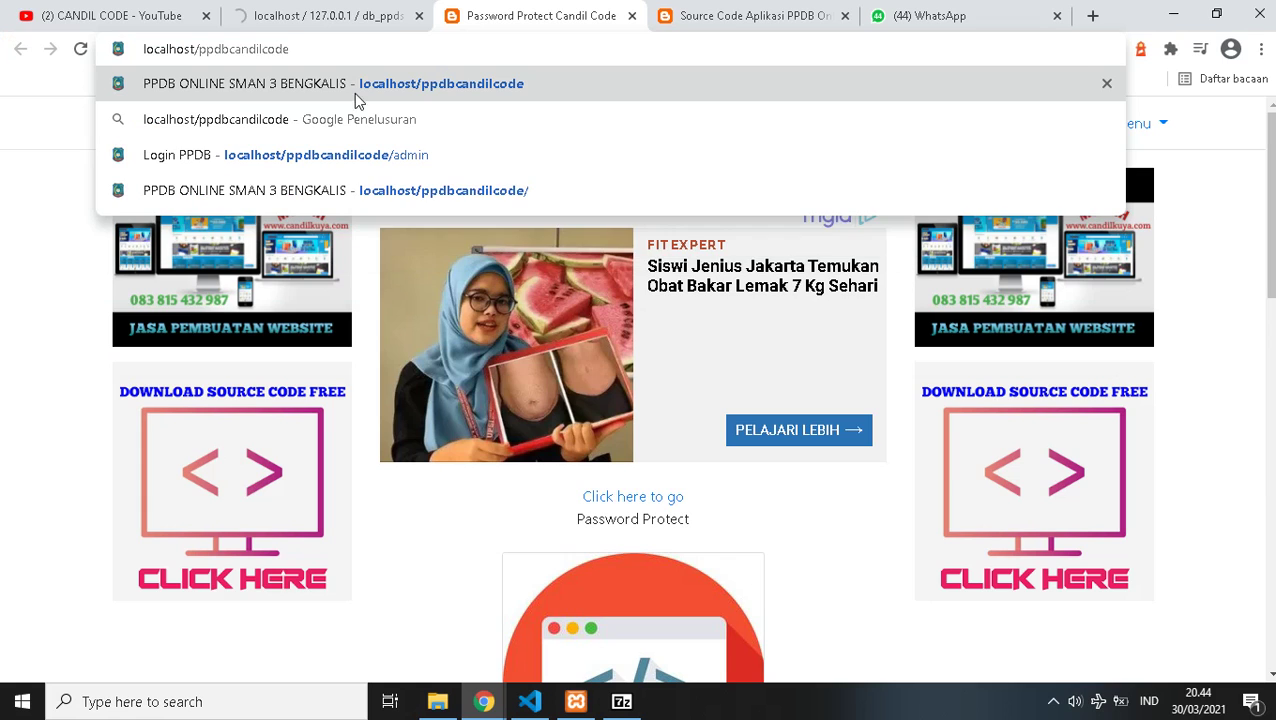
- Double-check the ppdbcandilcode folder name in htdocs and finish the address in Chrome
{"action": "left_click_drag", "start_coordinate": [292, 48], "coordinate": [195, 50]}
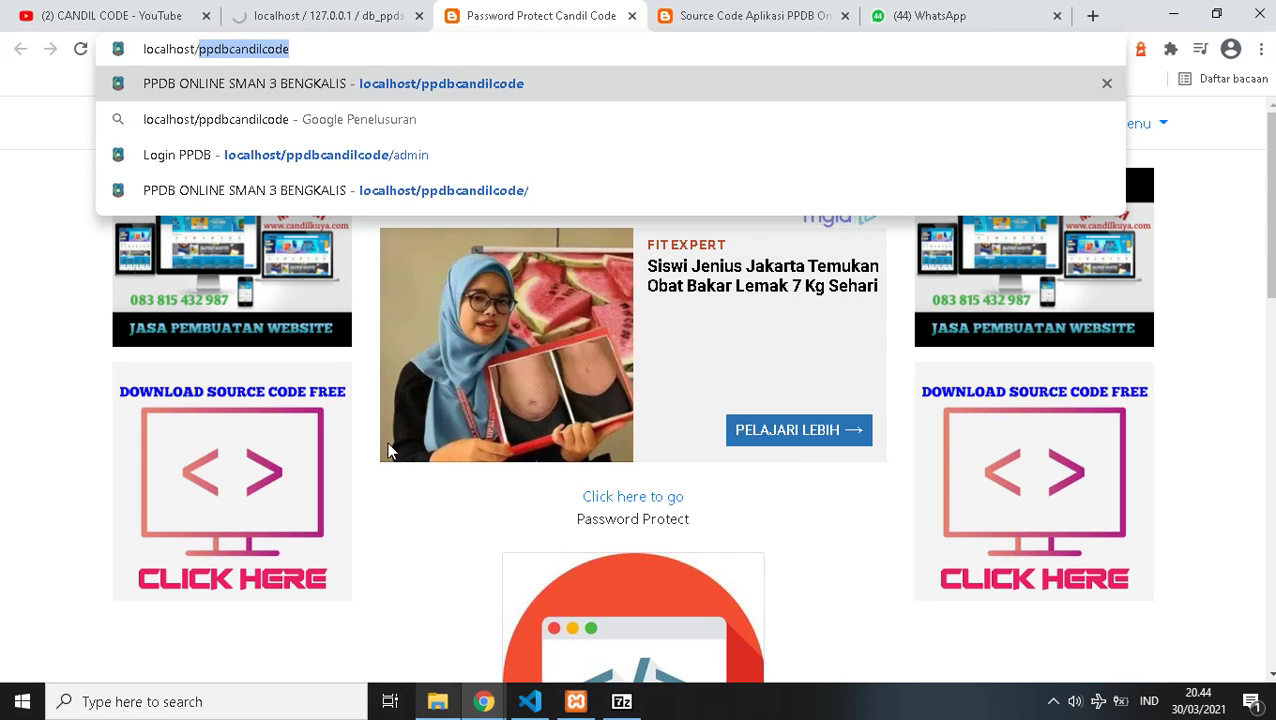
{"action": "key", "text": "alt+Tab"}
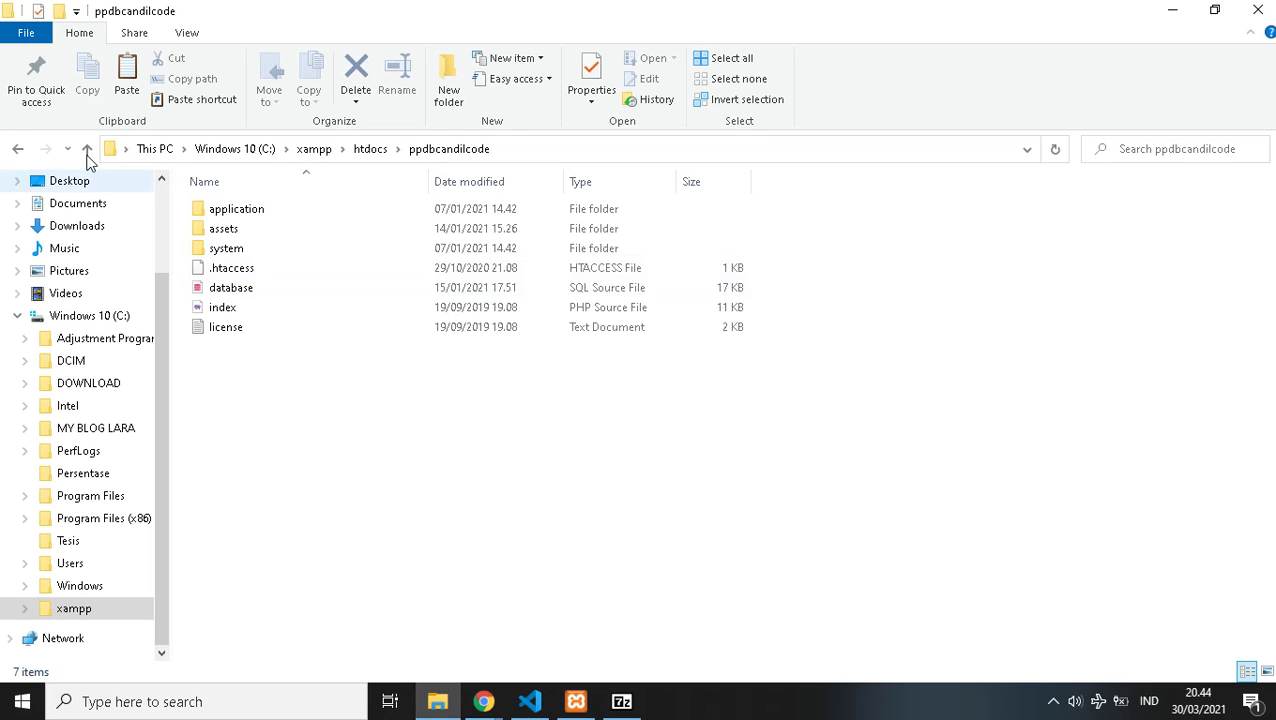
{"action": "left_click", "coordinate": [87, 152]}
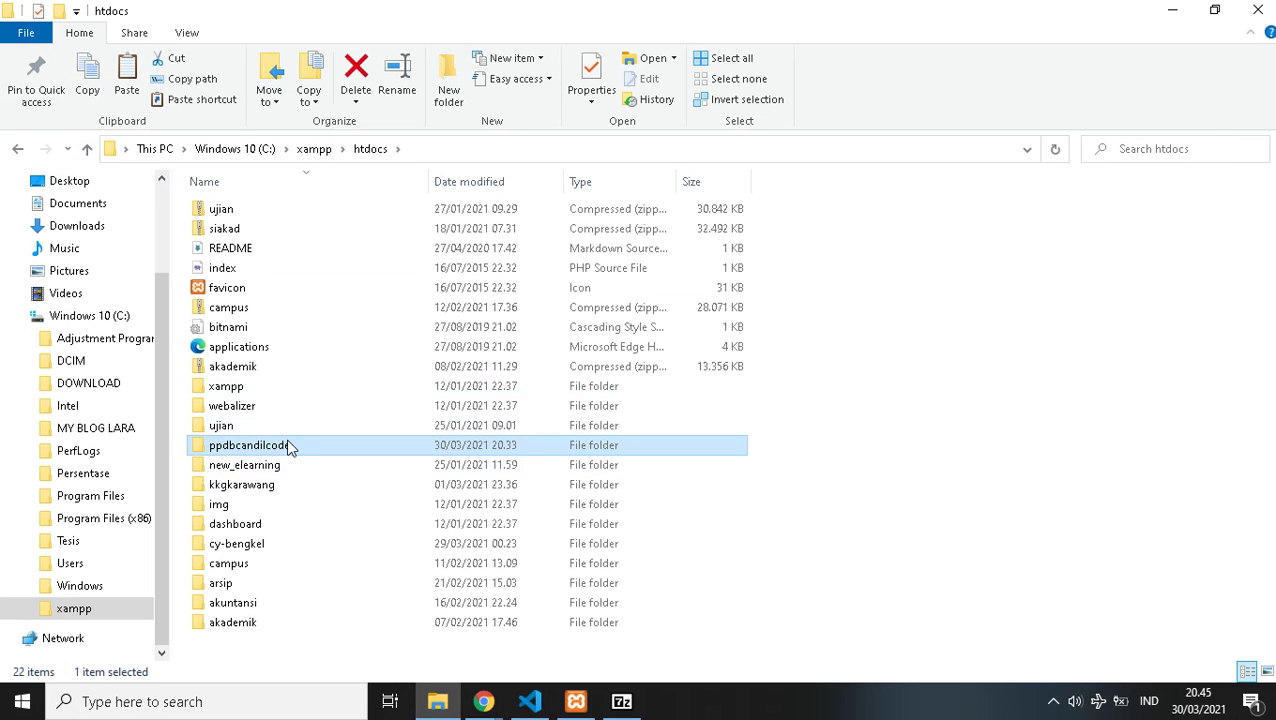
{"action": "key", "text": "super+2"}
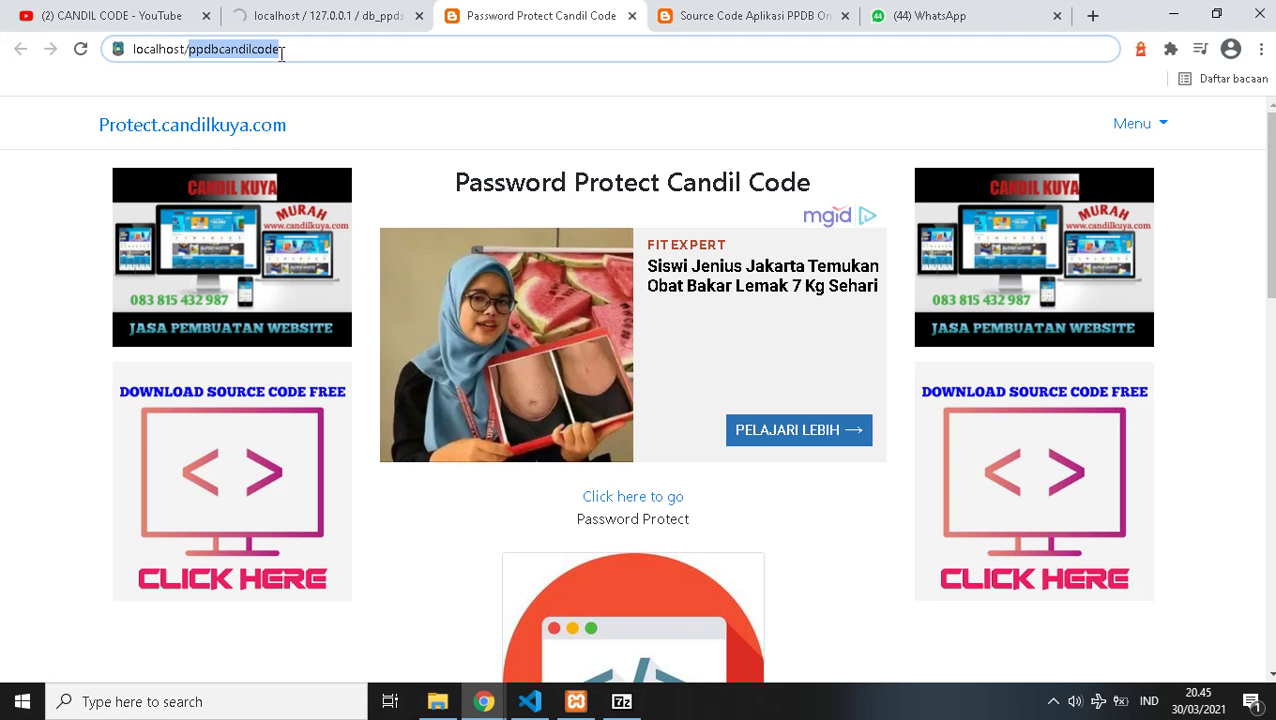
{"action": "key", "text": "End"}
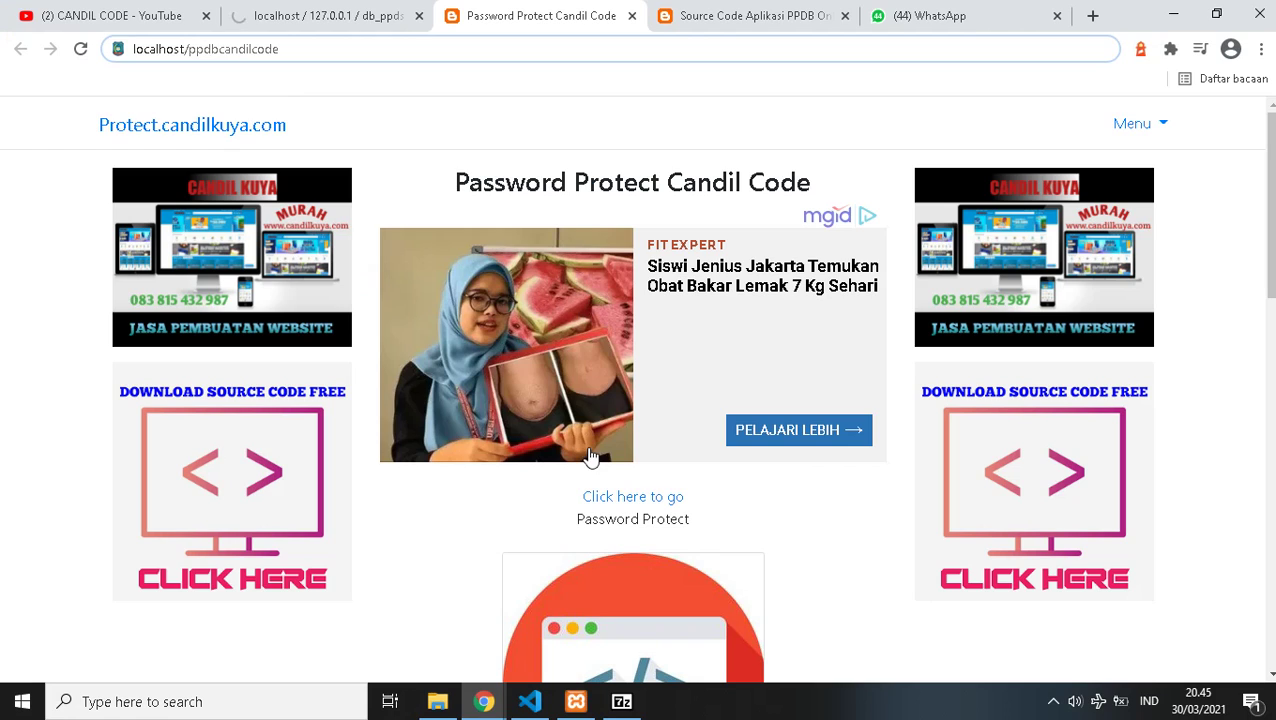
- Load localhost/ppdbcandilcode and browse the PPDB Online home page and its quote carousel
{"action": "key", "text": "Return"}
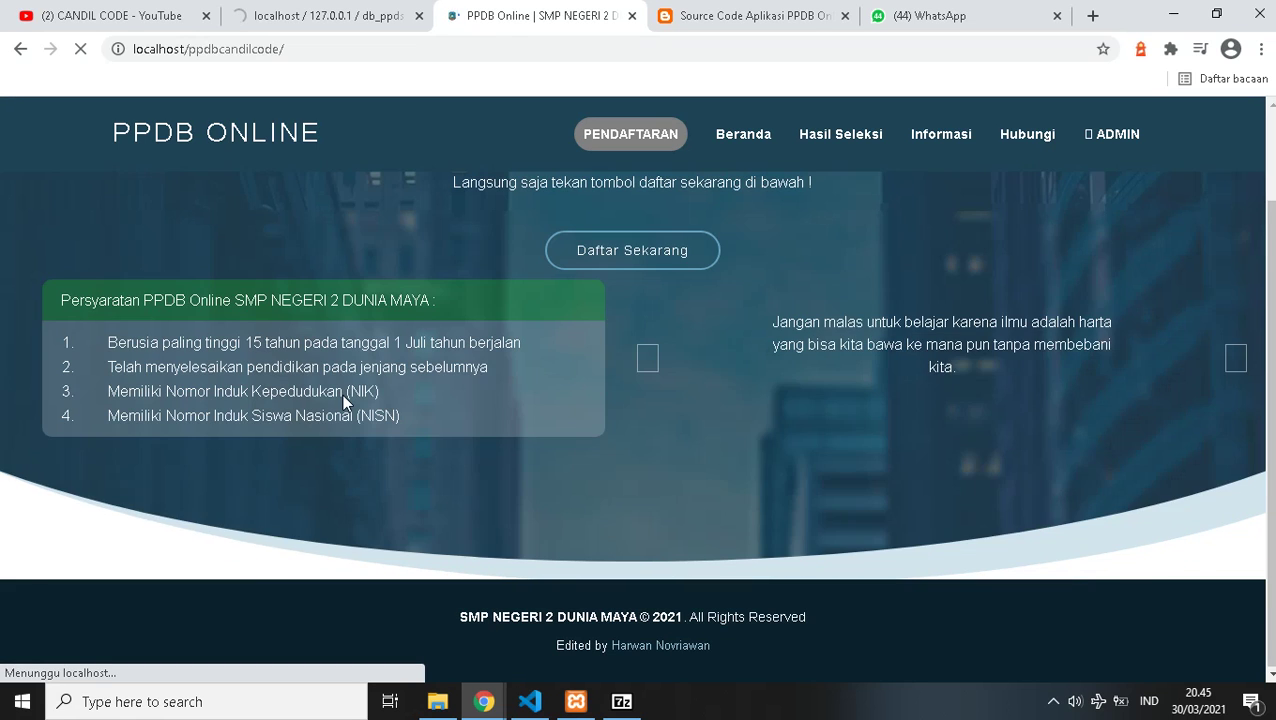
{"action": "scroll", "coordinate": [342, 394], "scroll_direction": "down", "scroll_amount": 1}
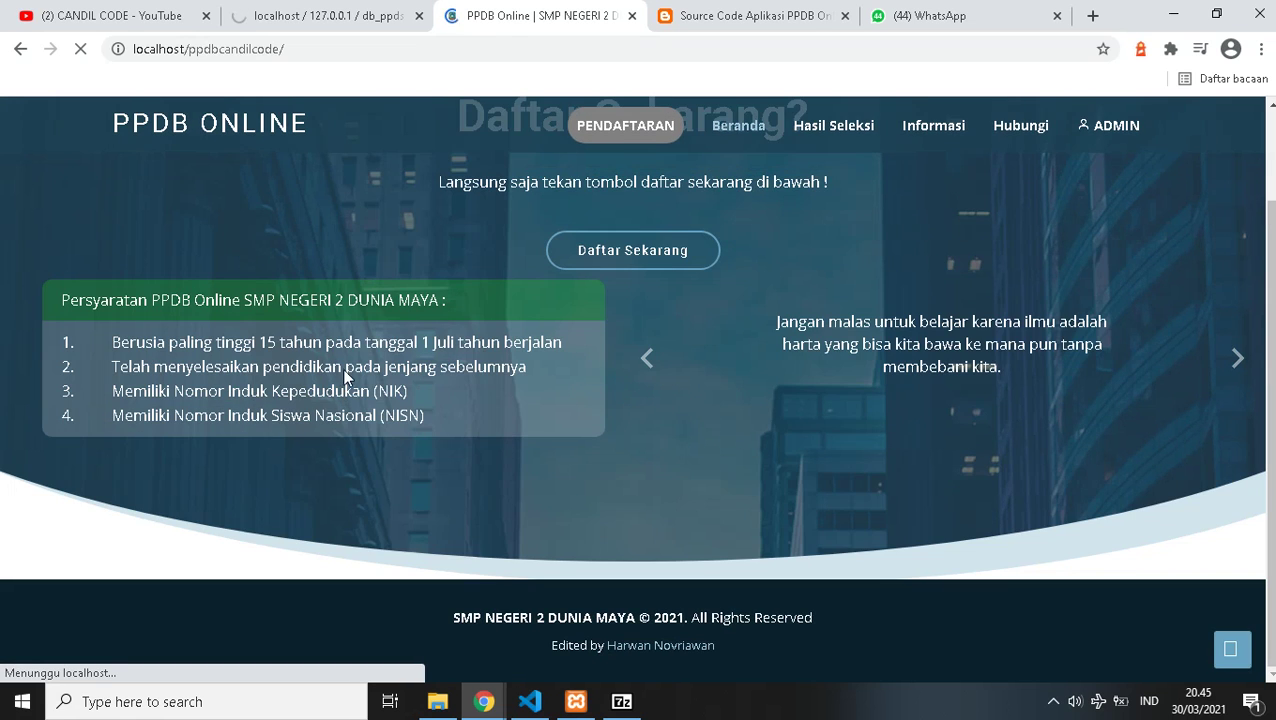
{"action": "scroll", "coordinate": [344, 328], "scroll_direction": "up", "scroll_amount": 1}
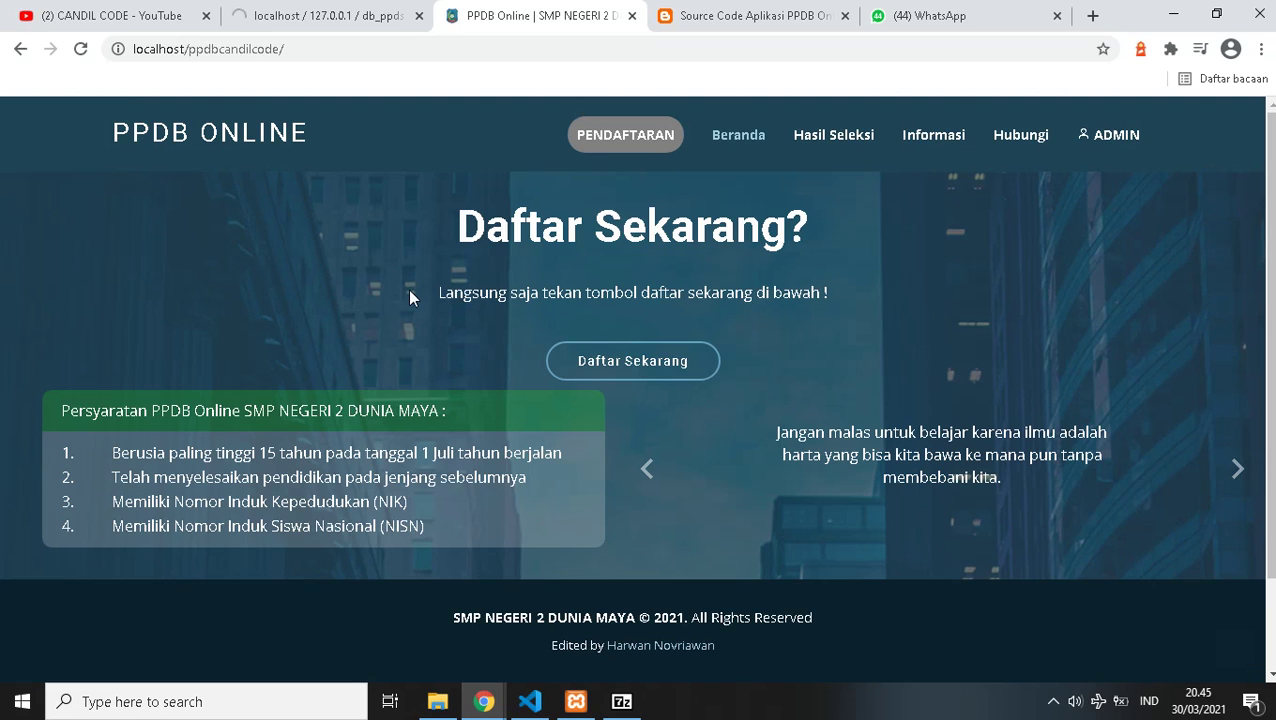
{"action": "scroll", "coordinate": [194, 242], "scroll_direction": "down", "scroll_amount": 1}
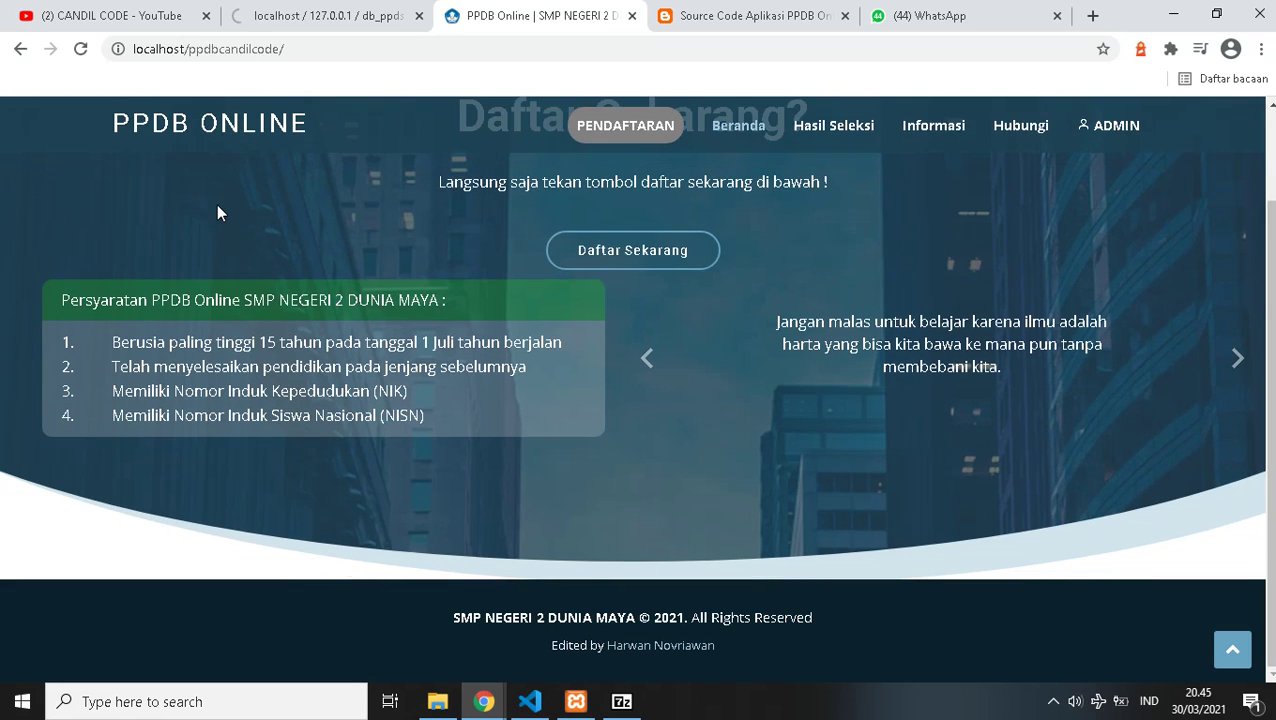
{"action": "scroll", "coordinate": [450, 320], "scroll_direction": "up", "scroll_amount": 1}
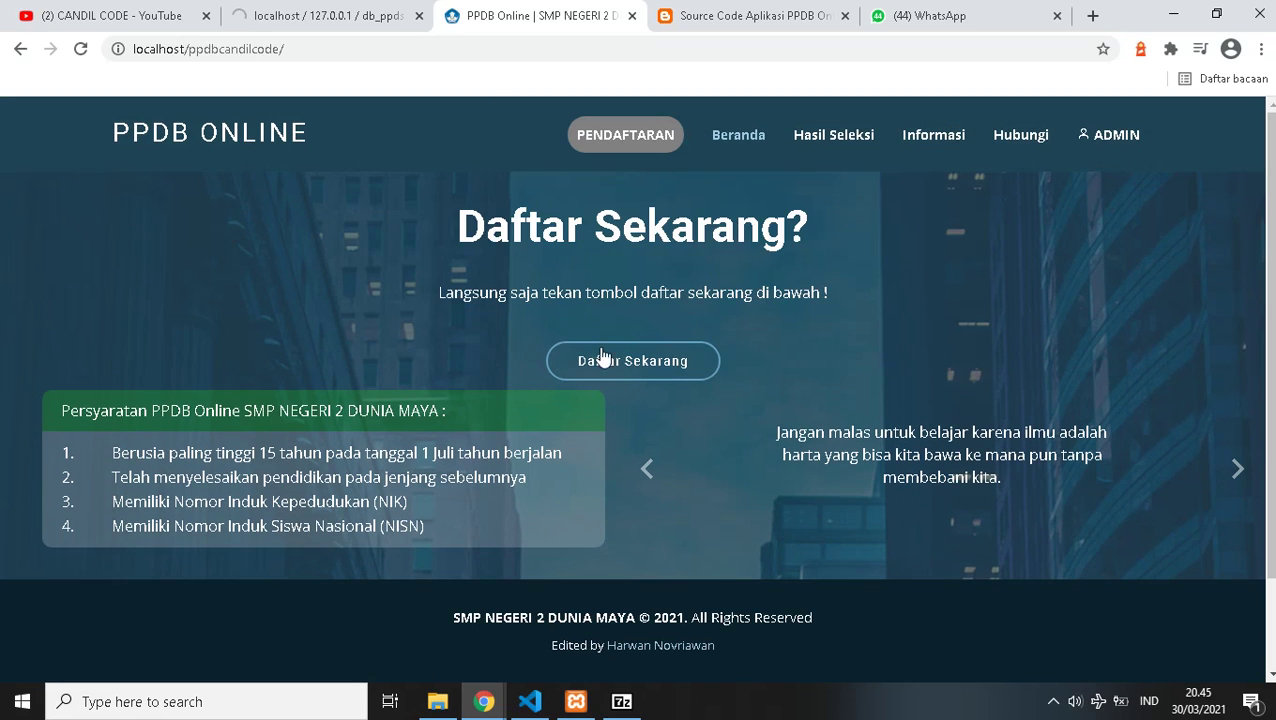
{"action": "left_click", "coordinate": [650, 484]}
{"action": "scroll", "coordinate": [454, 387], "scroll_direction": "down", "scroll_amount": 1}
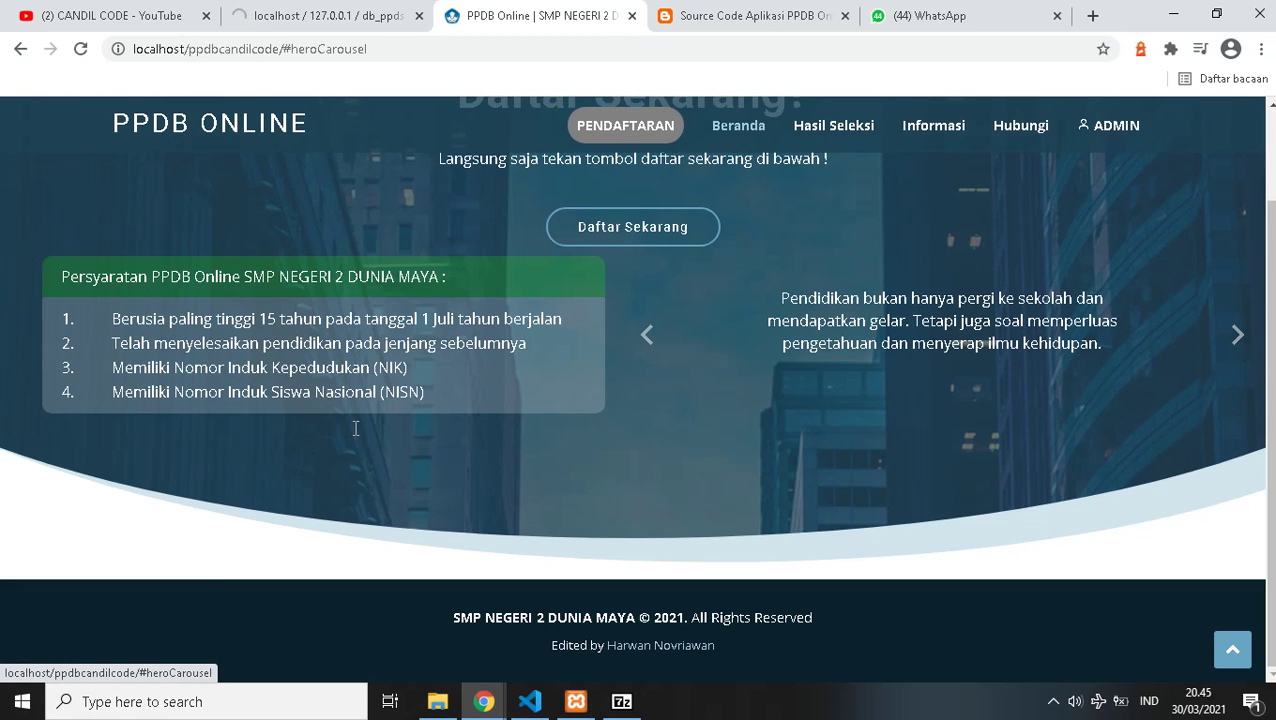
{"action": "scroll", "coordinate": [355, 428], "scroll_direction": "up", "scroll_amount": 1}
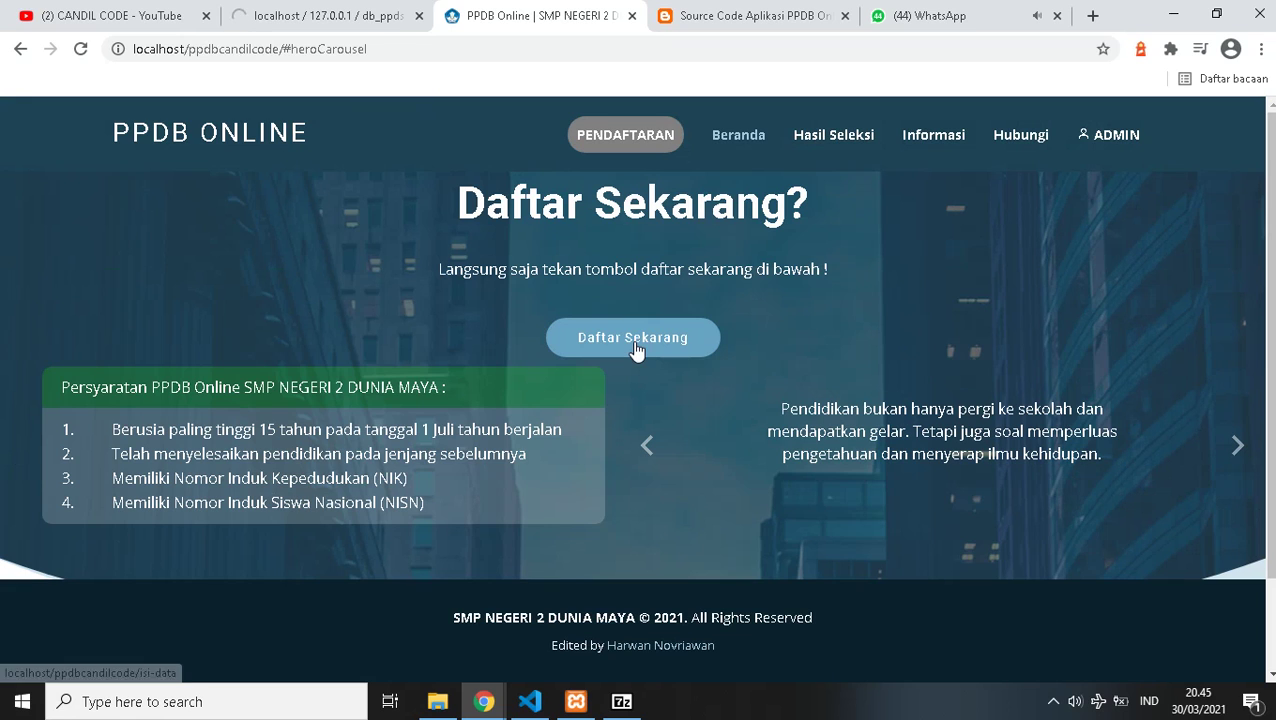
{"action": "scroll", "coordinate": [630, 318], "scroll_direction": "down", "scroll_amount": 1}
{"action": "scroll", "coordinate": [630, 320], "scroll_direction": "up", "scroll_amount": 1}
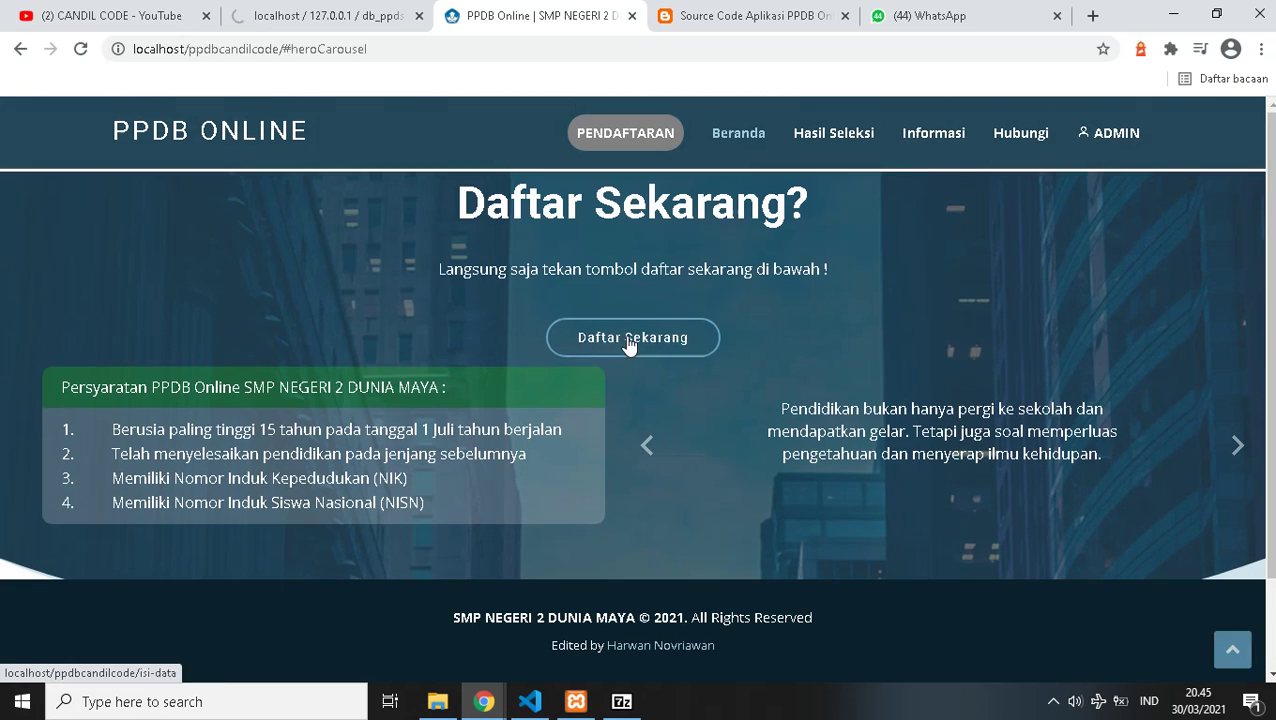
- Try Daftar Sekarang to register, then check the import tab and return to PPDB Online
{"action": "left_click", "coordinate": [632, 337]}
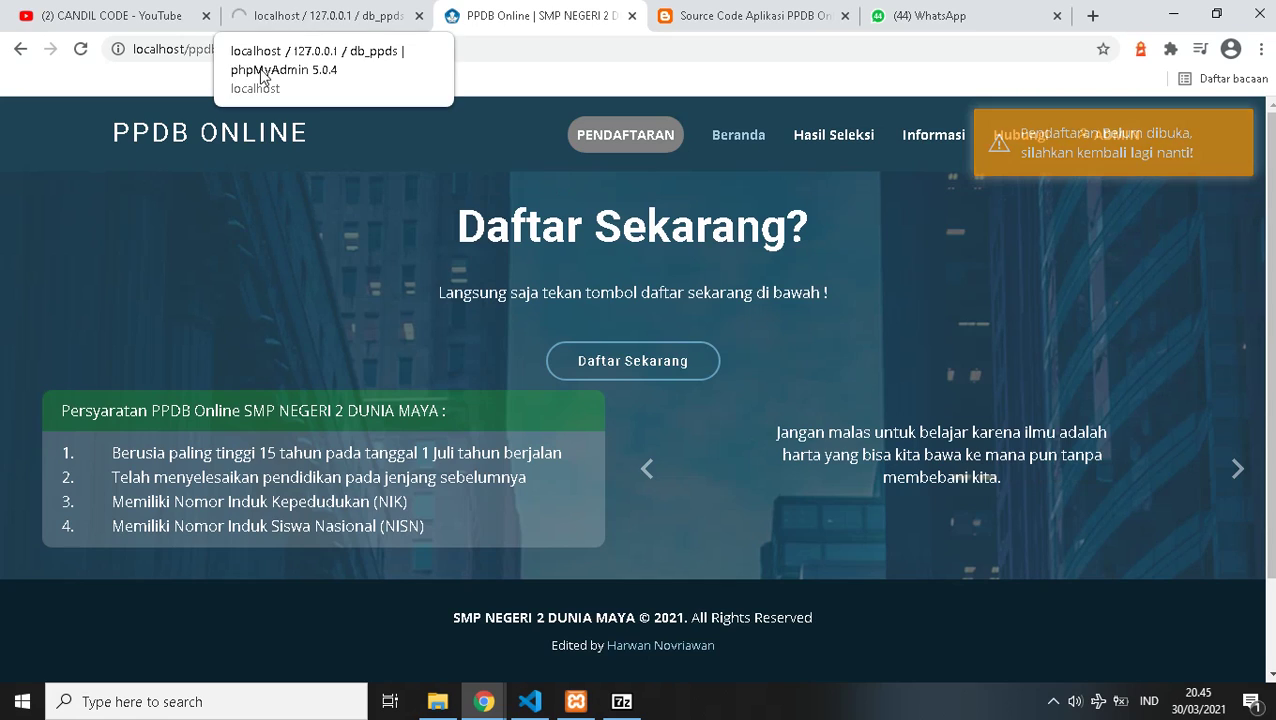
{"action": "left_click", "coordinate": [292, 20]}
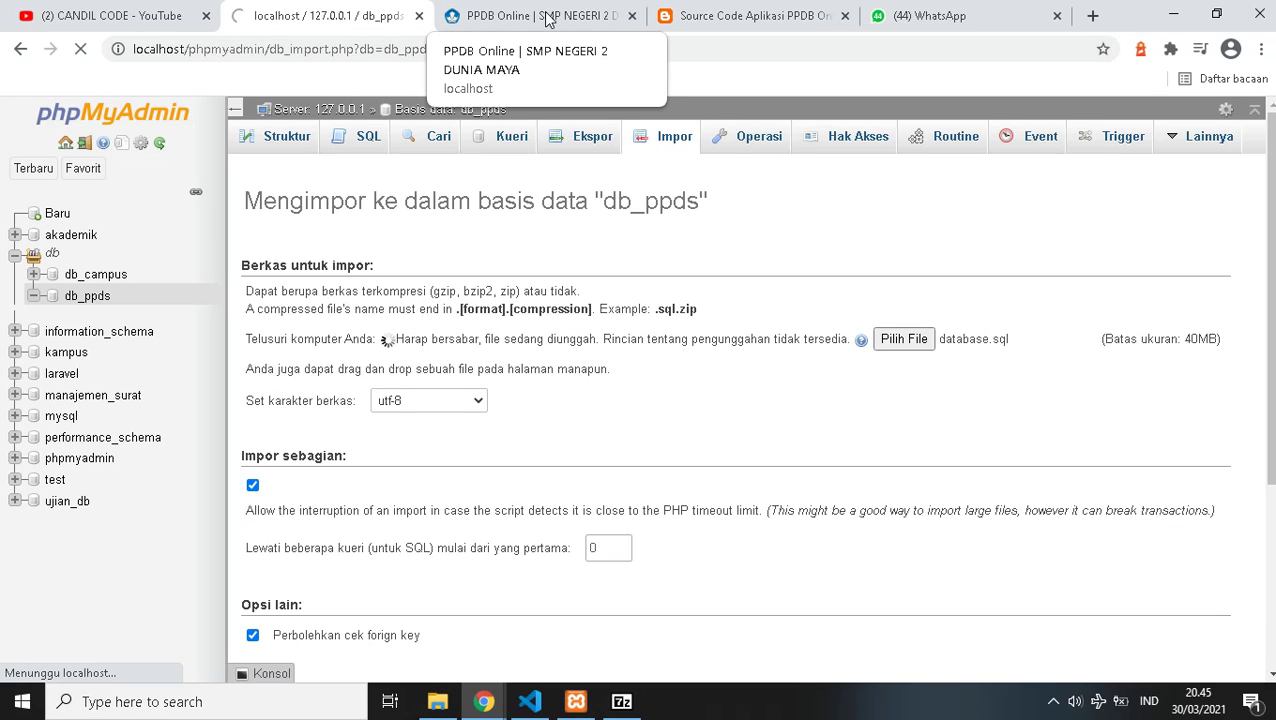
{"action": "key", "text": "ctrl+Tab"}
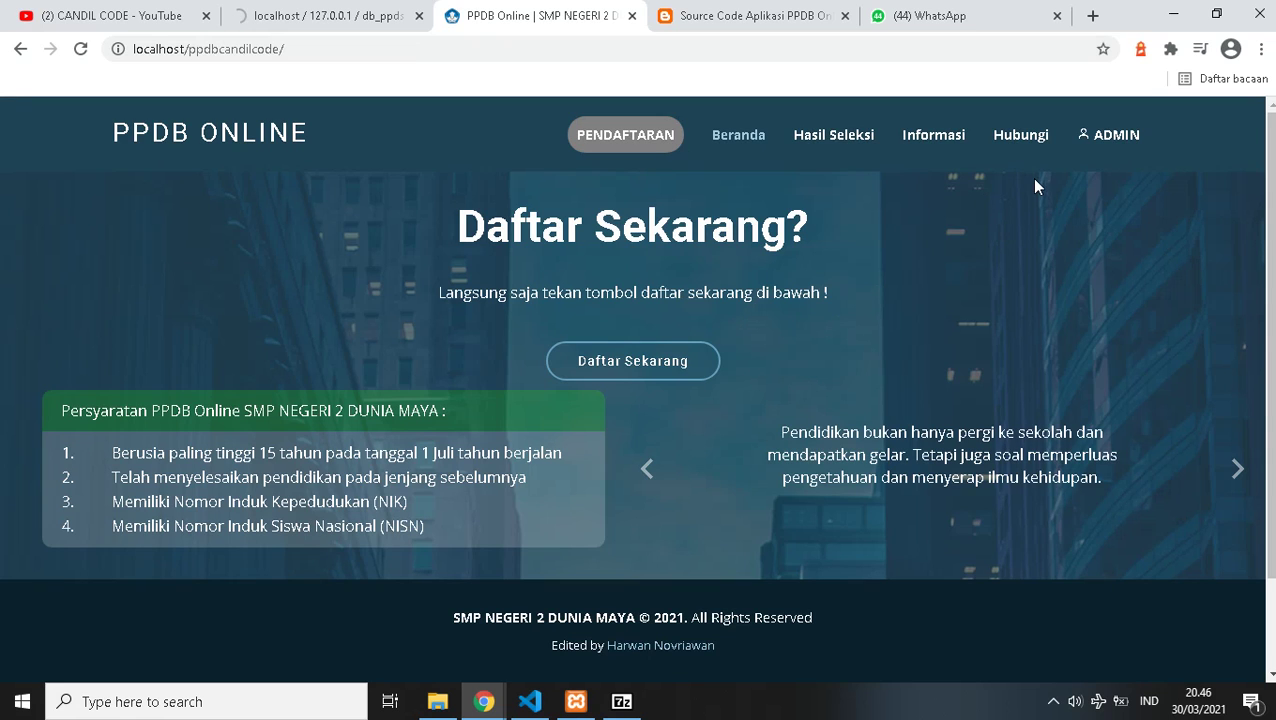
- Browse the selection results and information pages, including the accepted applicants summary
{"action": "left_click", "coordinate": [838, 140]}
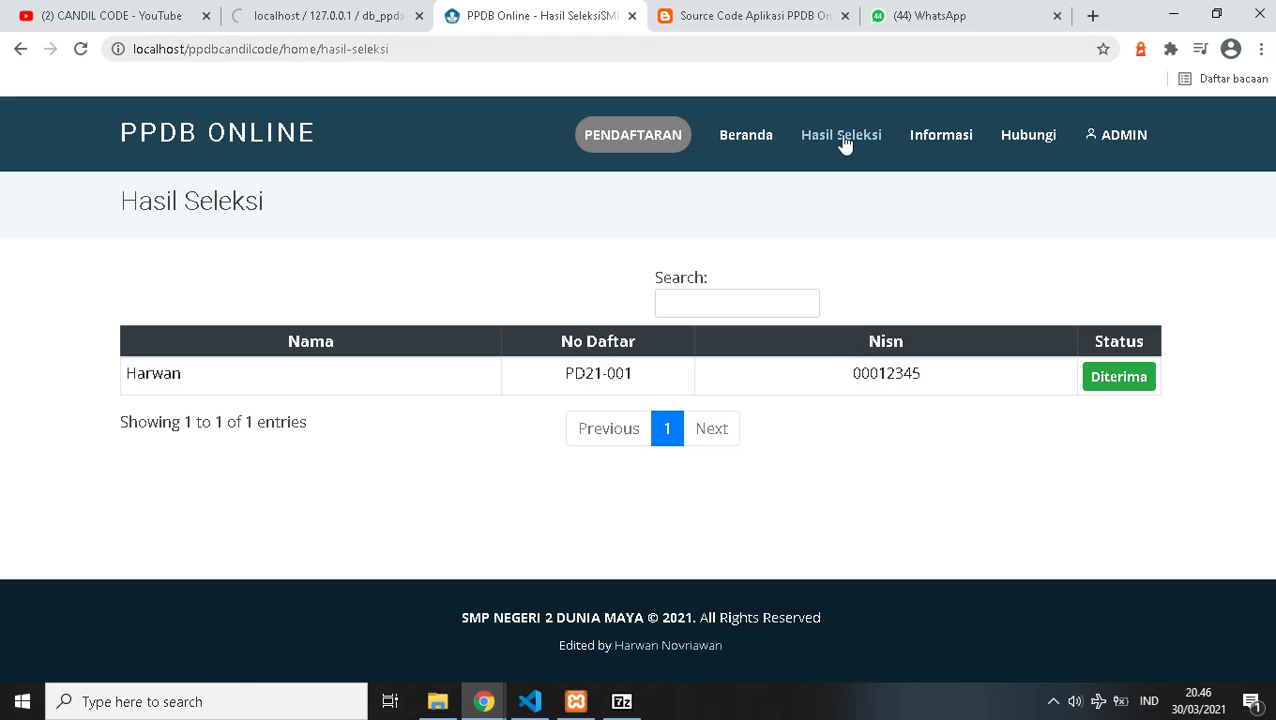
{"action": "left_click", "coordinate": [945, 140]}
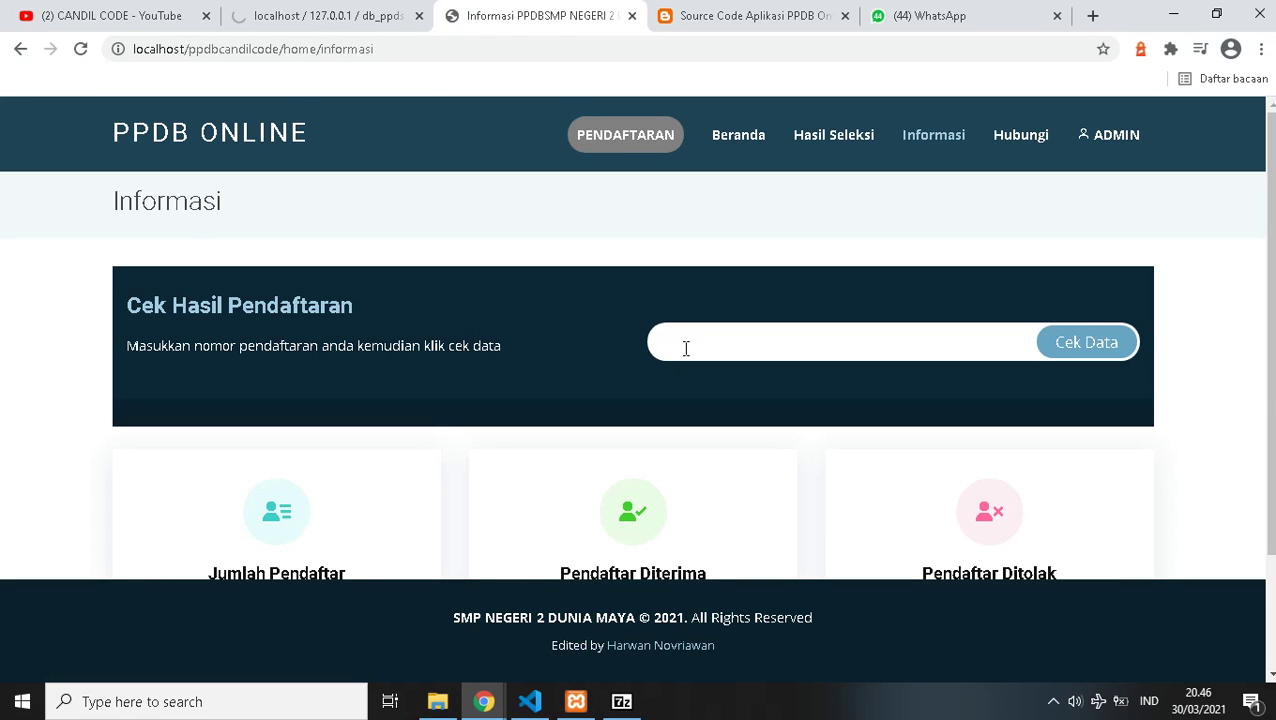
{"action": "left_click", "coordinate": [686, 348]}
{"action": "scroll", "coordinate": [450, 370], "scroll_direction": "down", "scroll_amount": 2}
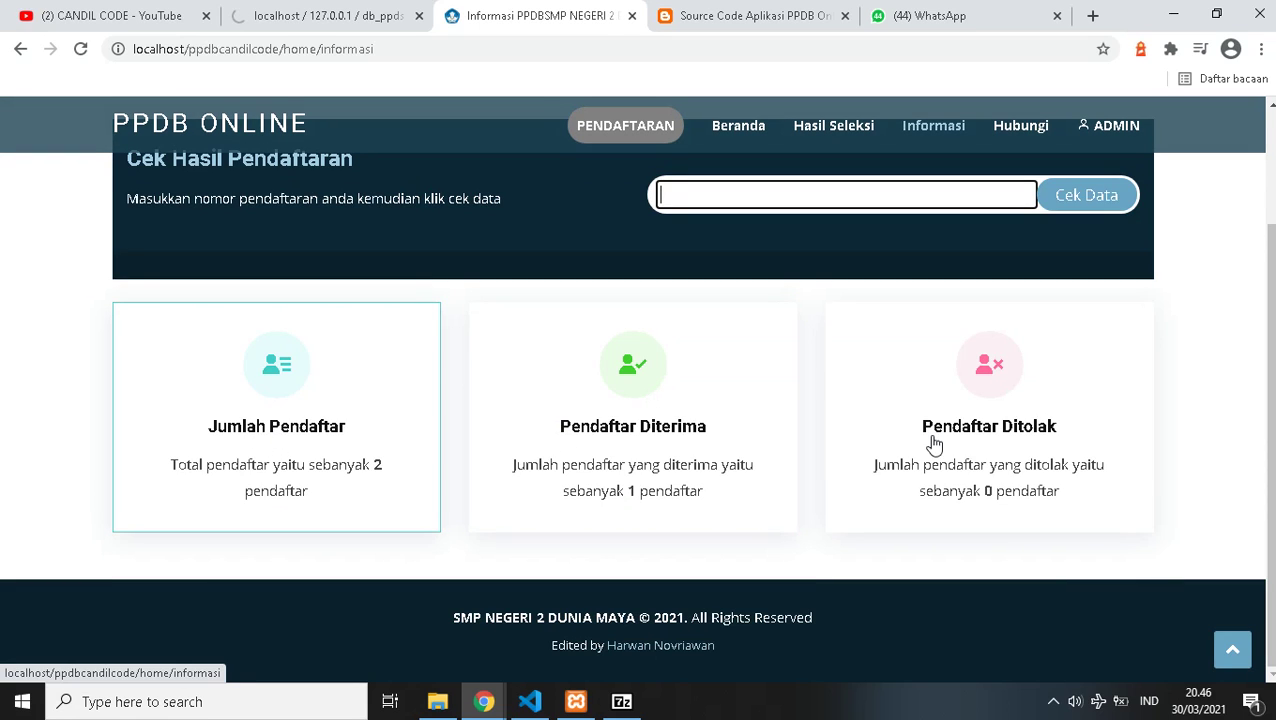
{"action": "left_click", "coordinate": [567, 435]}
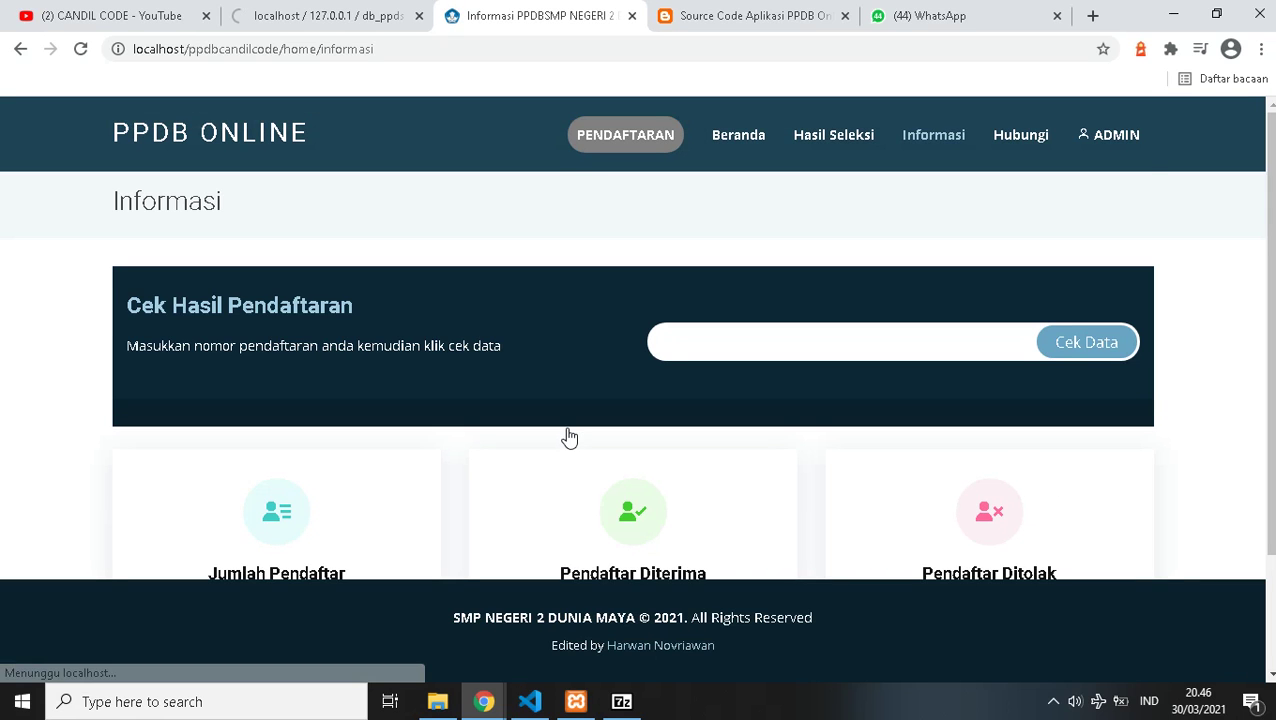
{"action": "scroll", "coordinate": [623, 443], "scroll_direction": "down", "scroll_amount": 2}
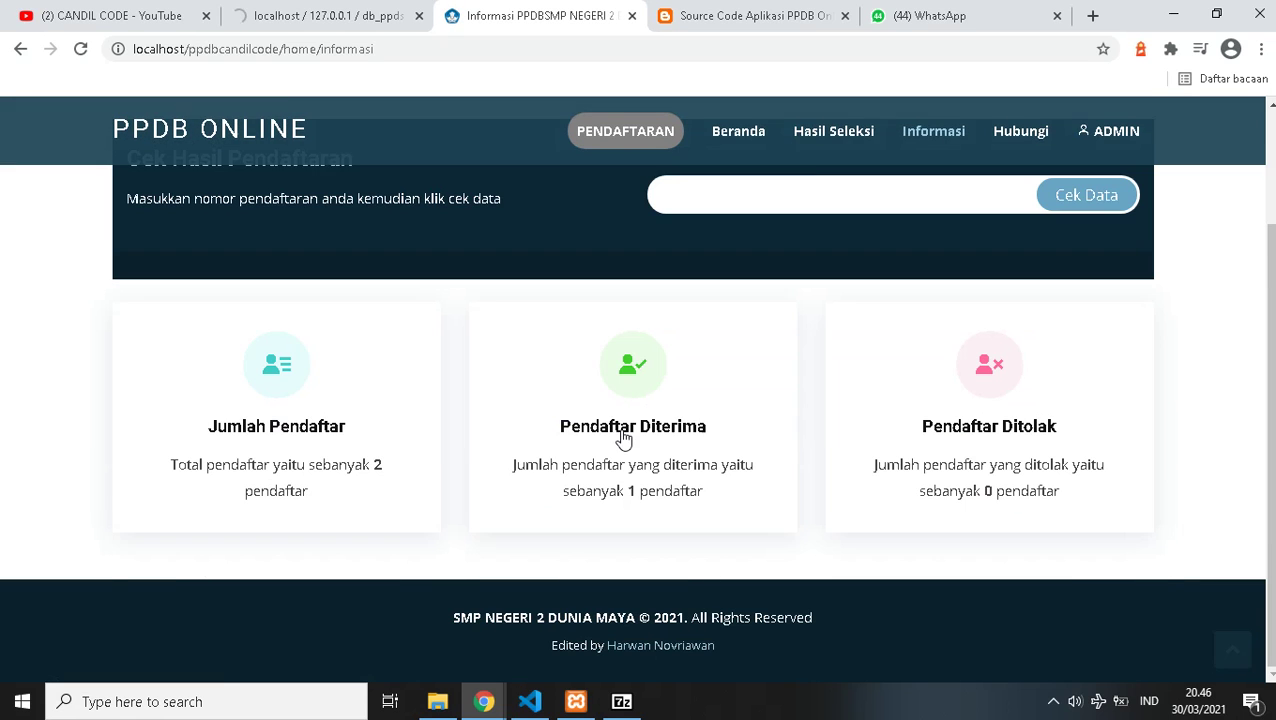
{"action": "left_click", "coordinate": [624, 438]}
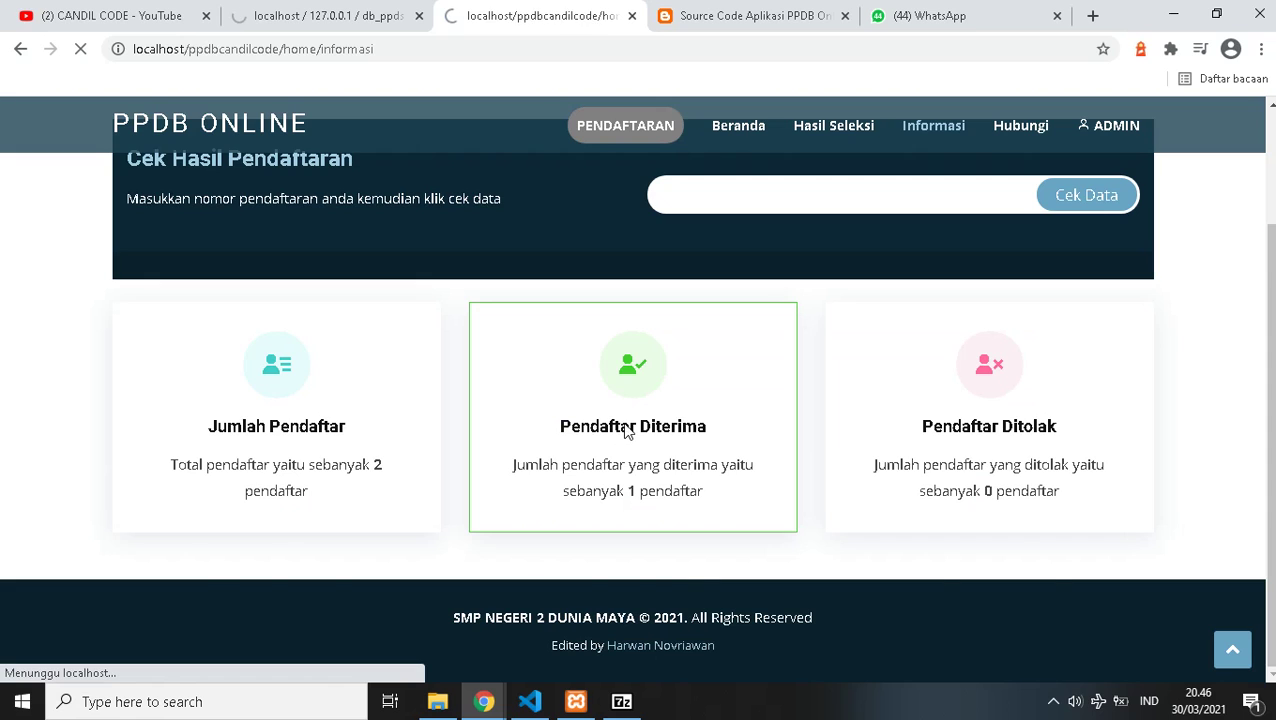
{"action": "scroll", "coordinate": [942, 433], "scroll_direction": "down", "scroll_amount": 3}
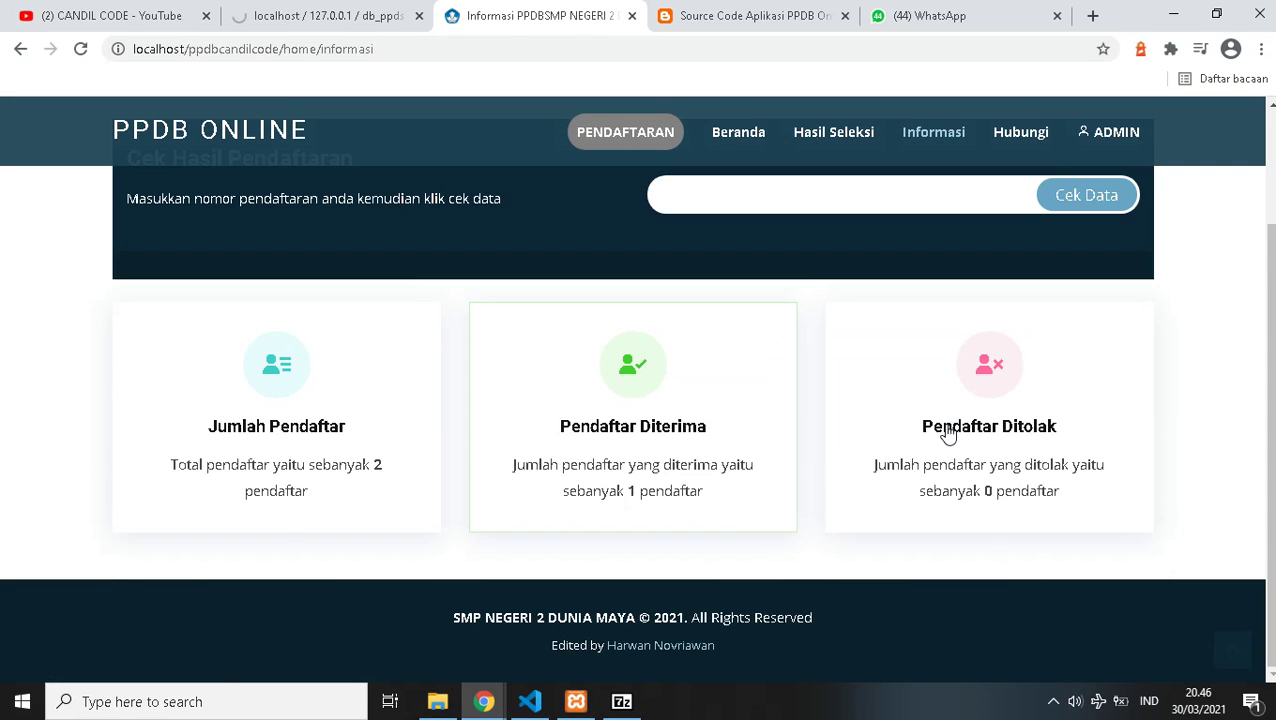
{"action": "scroll", "coordinate": [806, 256], "scroll_direction": "up", "scroll_amount": 3}
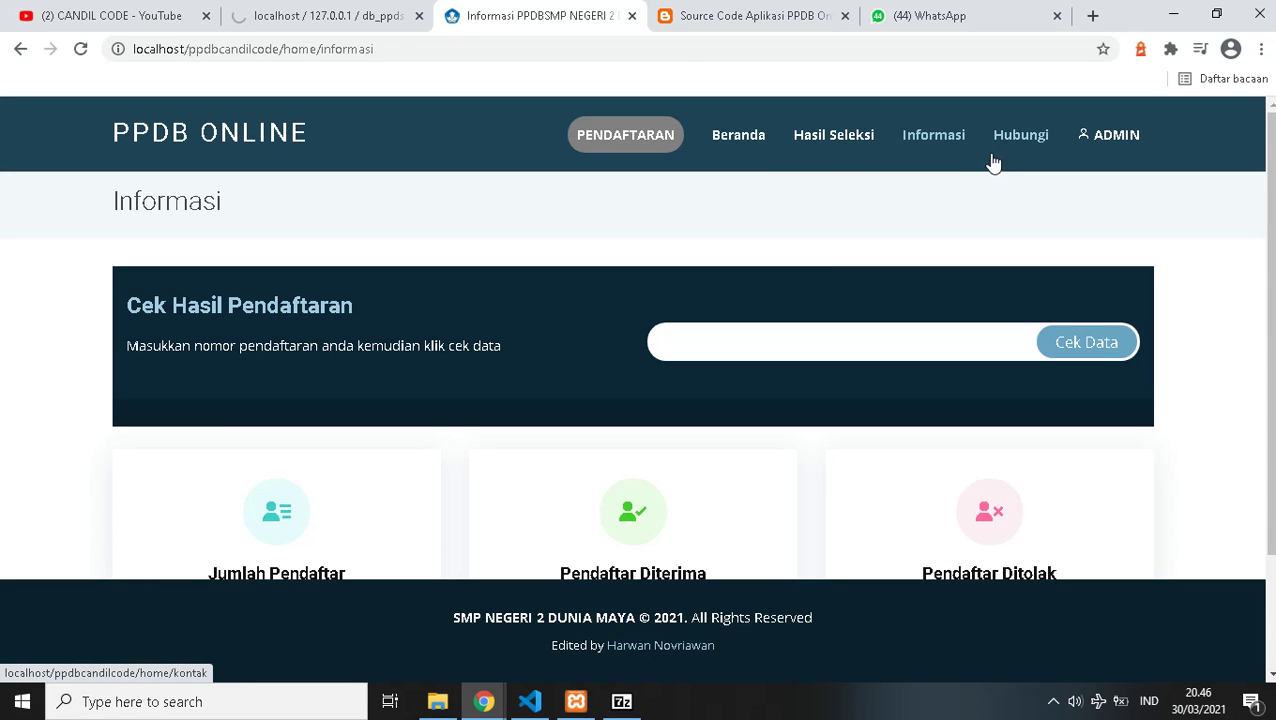
- View the Hubungi contact page, dismiss the translate prompt, and go to PENDAFTARAN
{"action": "left_click", "coordinate": [992, 161]}
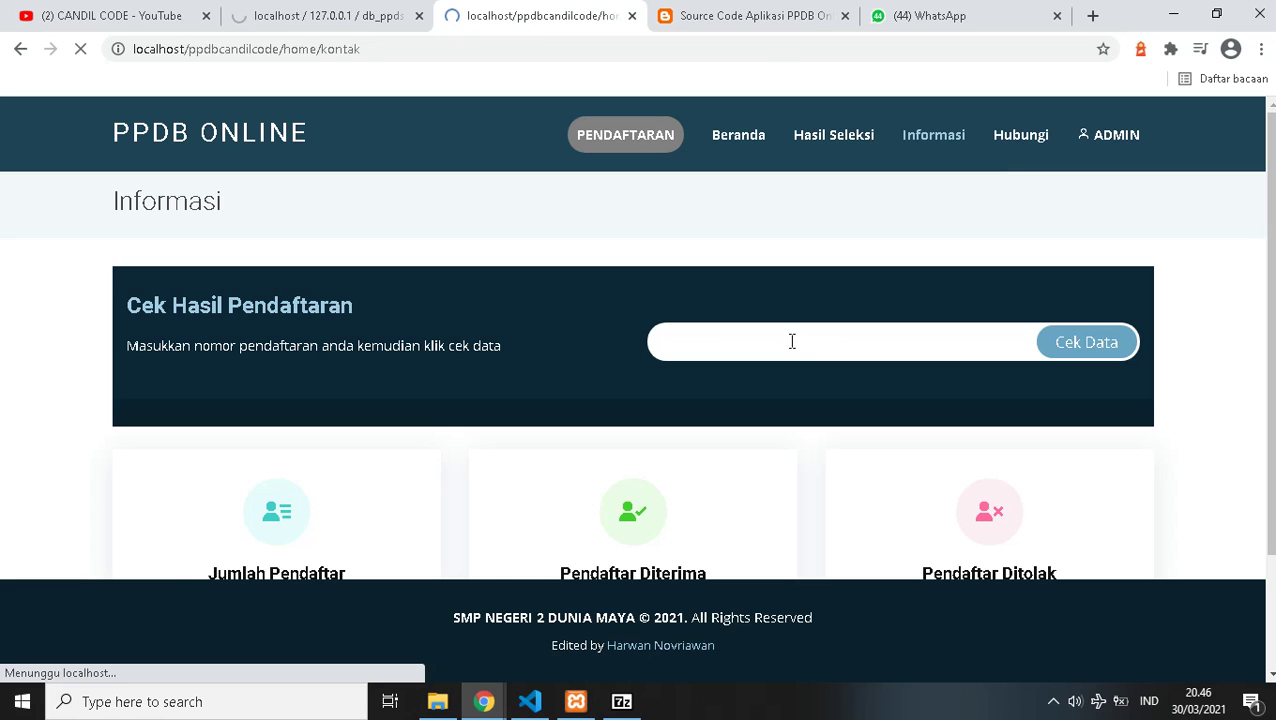
{"action": "scroll", "coordinate": [662, 383], "scroll_direction": "down", "scroll_amount": 2}
{"action": "scroll", "coordinate": [433, 398], "scroll_direction": "up", "scroll_amount": 2}
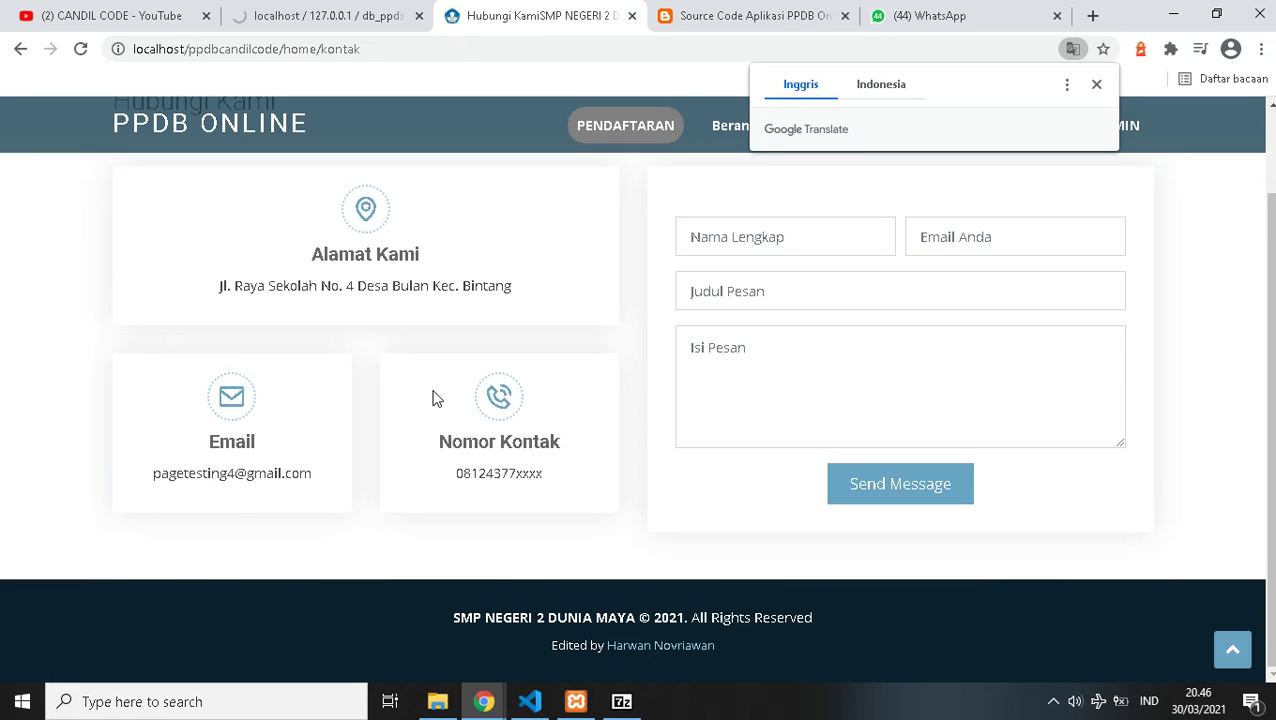
{"action": "left_click", "coordinate": [1097, 86]}
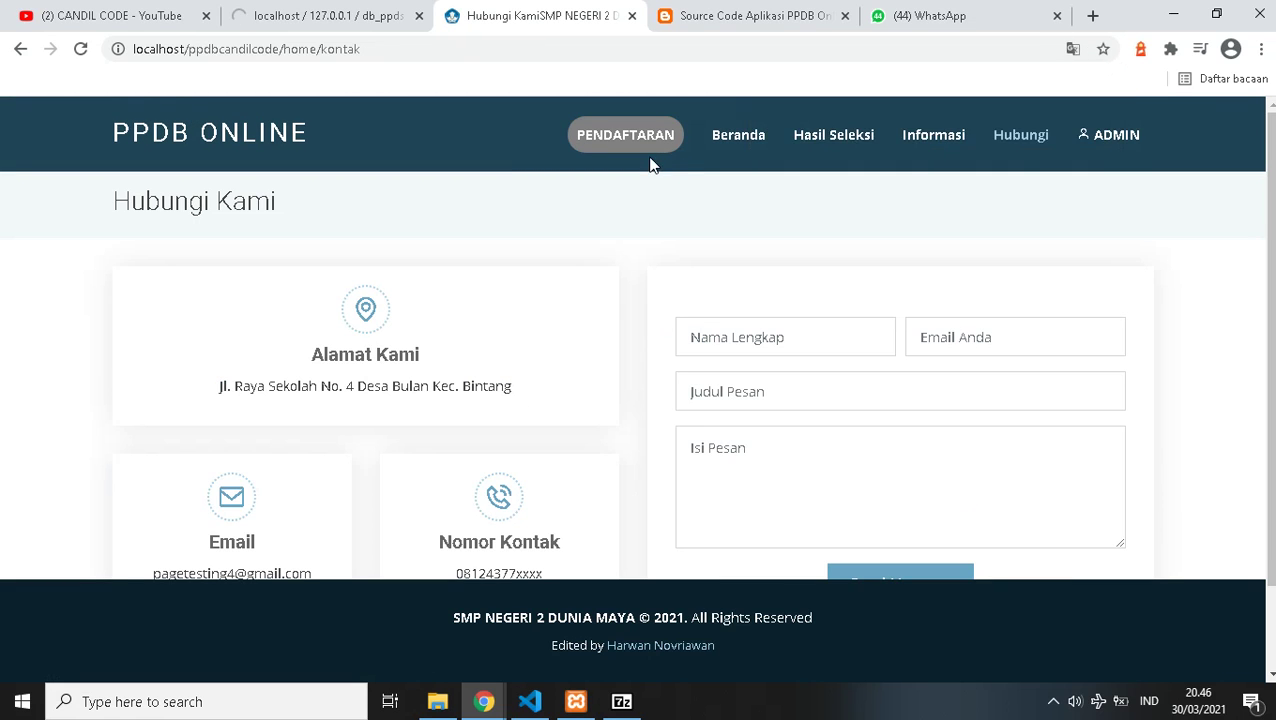
{"action": "left_click", "coordinate": [638, 150]}
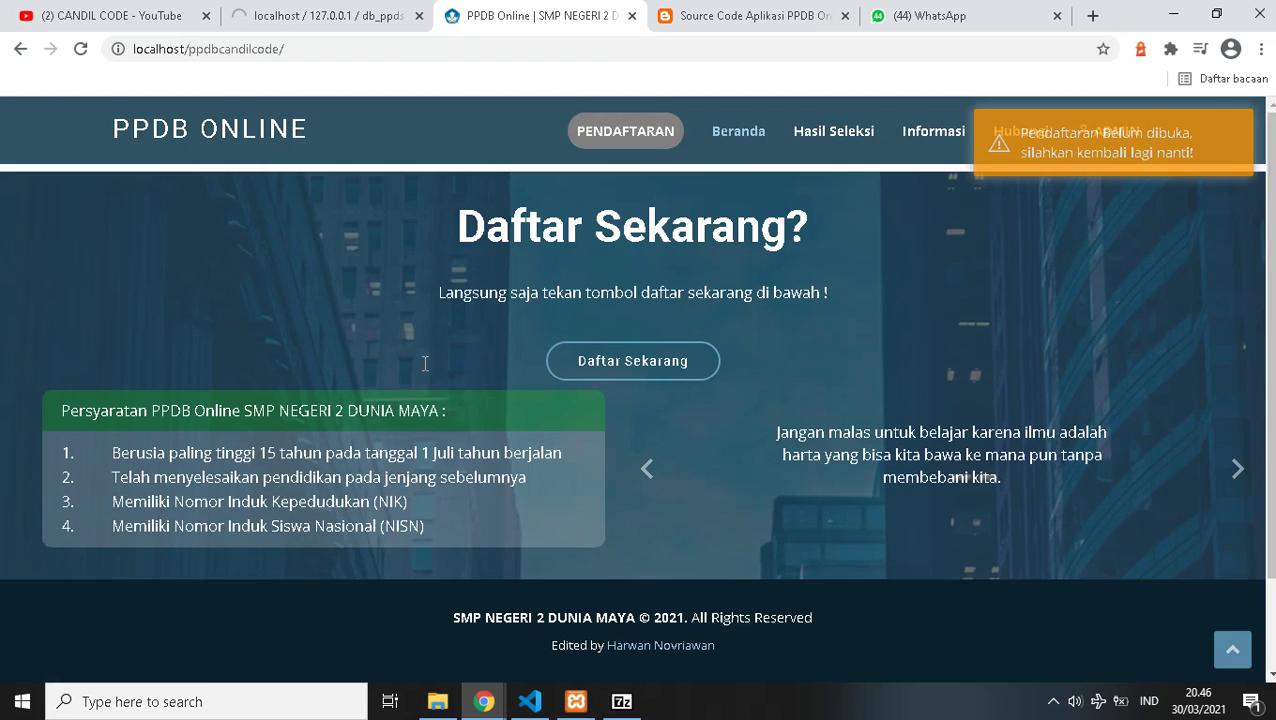
- Check the phpMyAdmin import, then open PPDB Online's Admin Log in page
{"action": "left_click", "coordinate": [320, 16]}
{"action": "scroll", "coordinate": [490, 398], "scroll_direction": "down", "scroll_amount": 3}
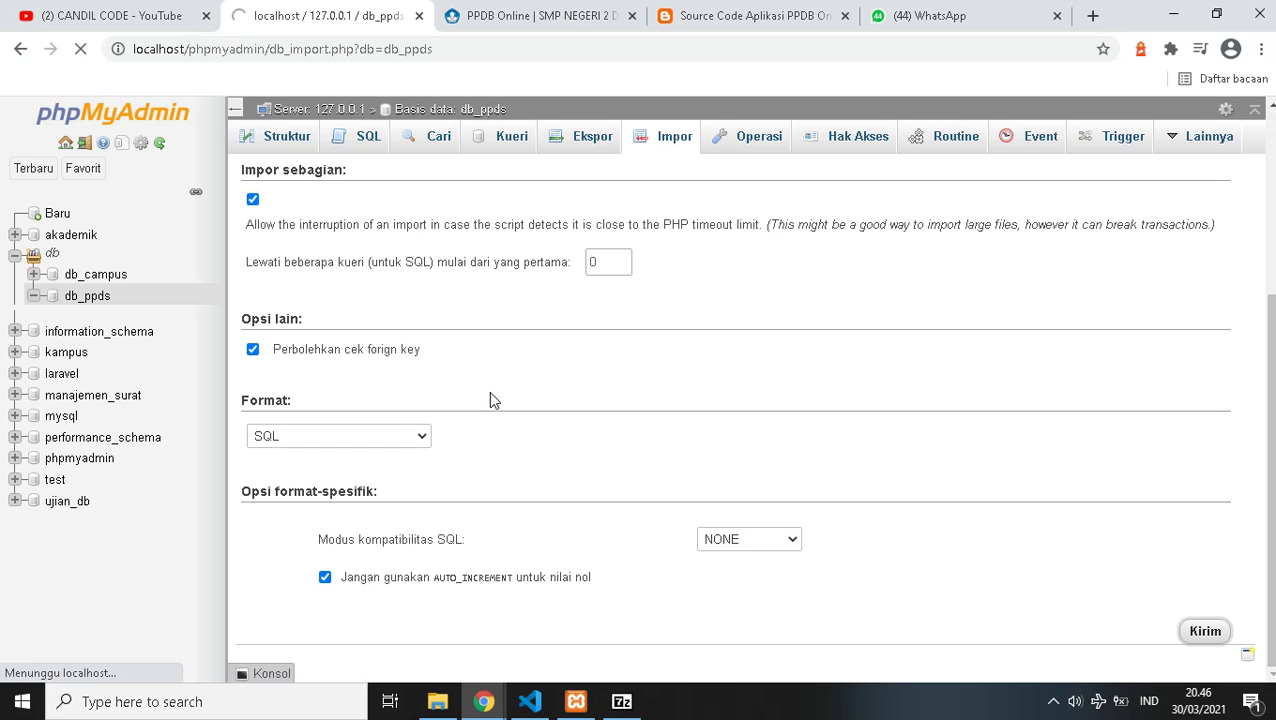
{"action": "scroll", "coordinate": [490, 398], "scroll_direction": "up", "scroll_amount": 3}
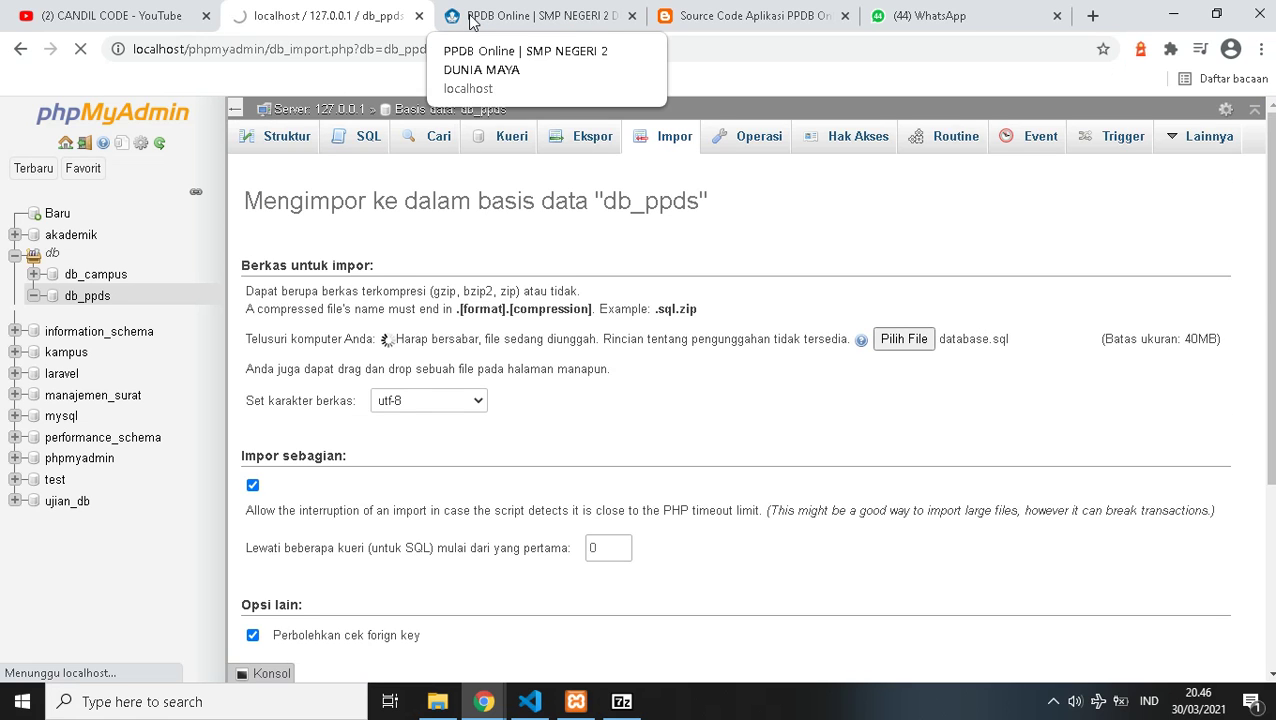
{"action": "left_click", "coordinate": [470, 18]}
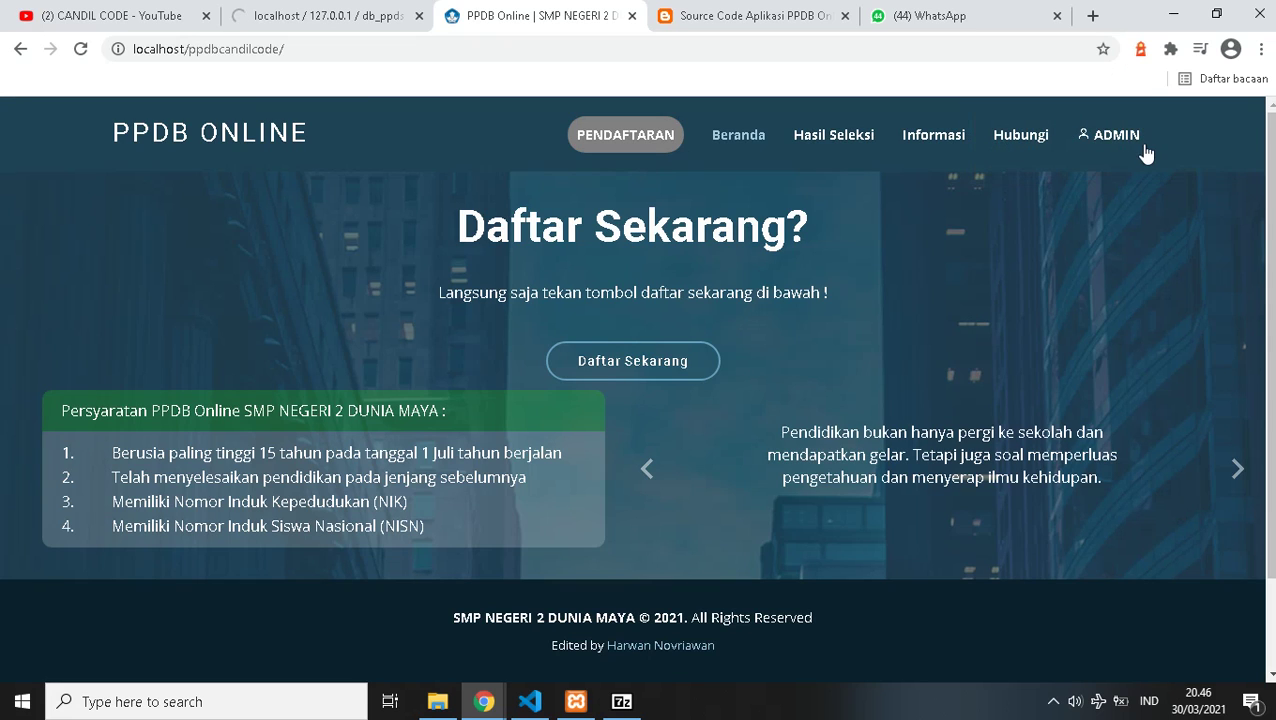
{"action": "left_click", "coordinate": [1144, 145]}
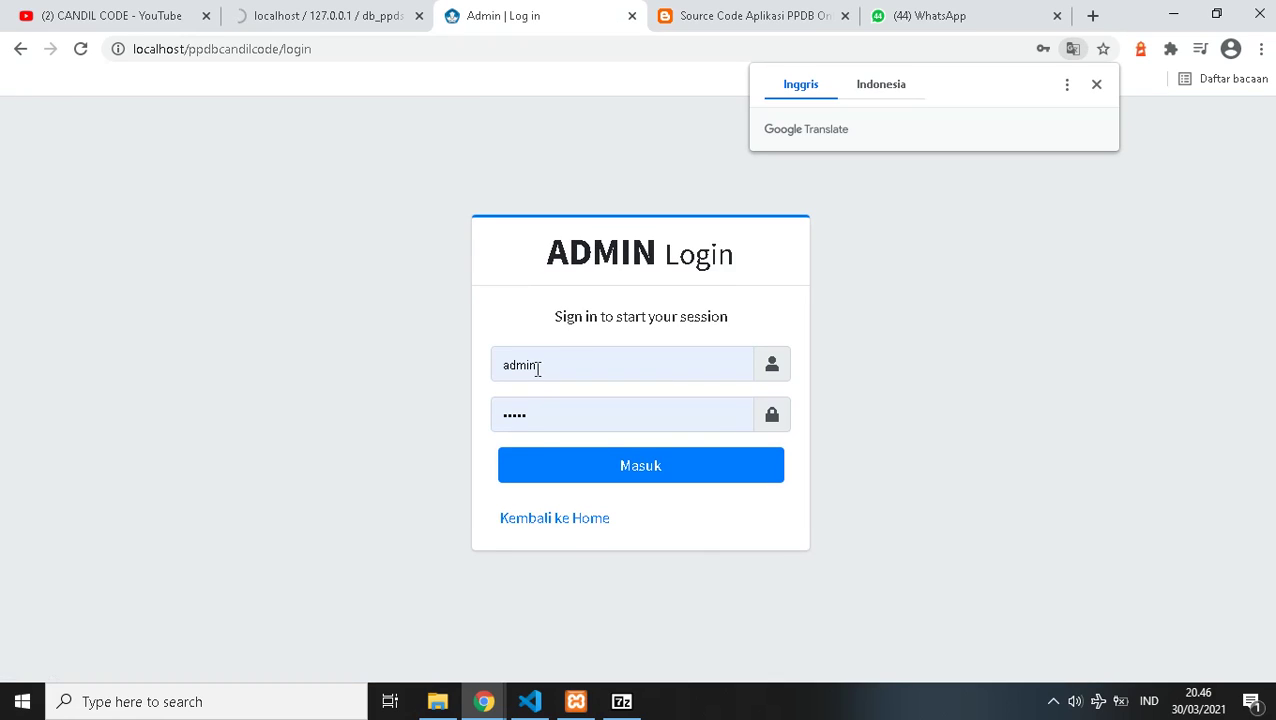
- Focus the admin password field, dismiss saved-password suggestions, and return to phpMyAdmin
{"action": "left_click", "coordinate": [776, 420]}
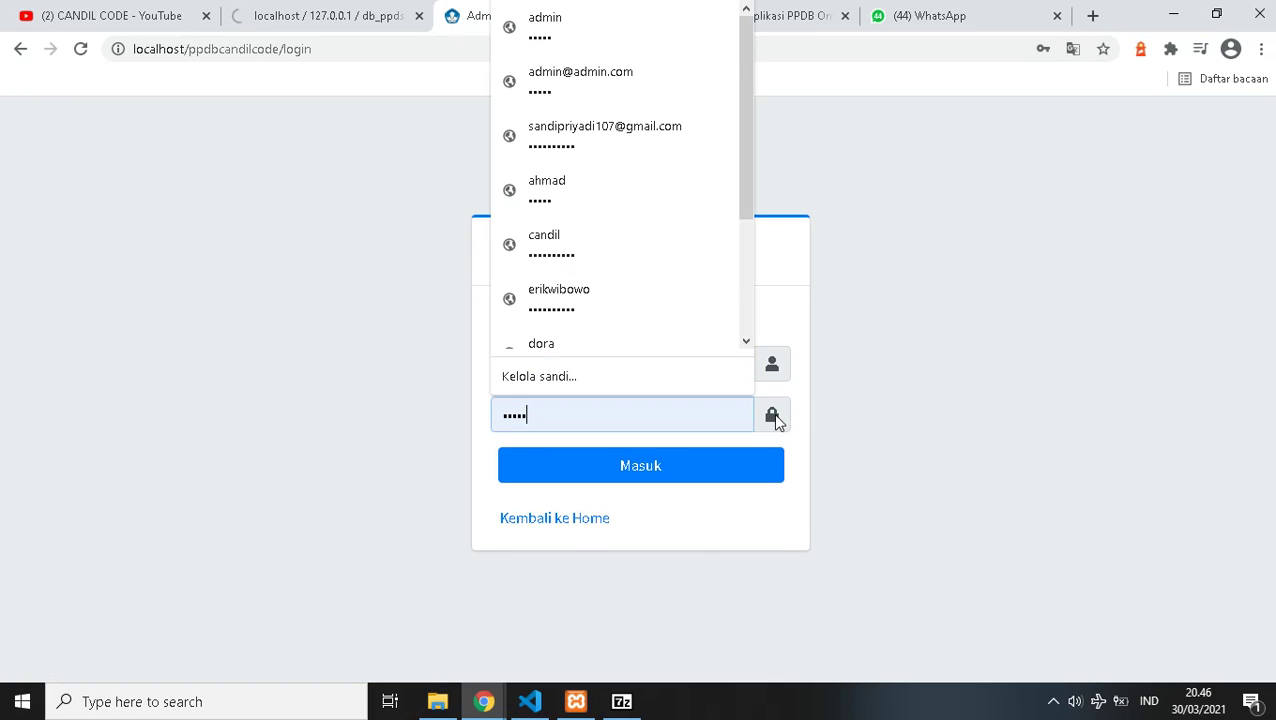
{"action": "left_click", "coordinate": [303, 444]}
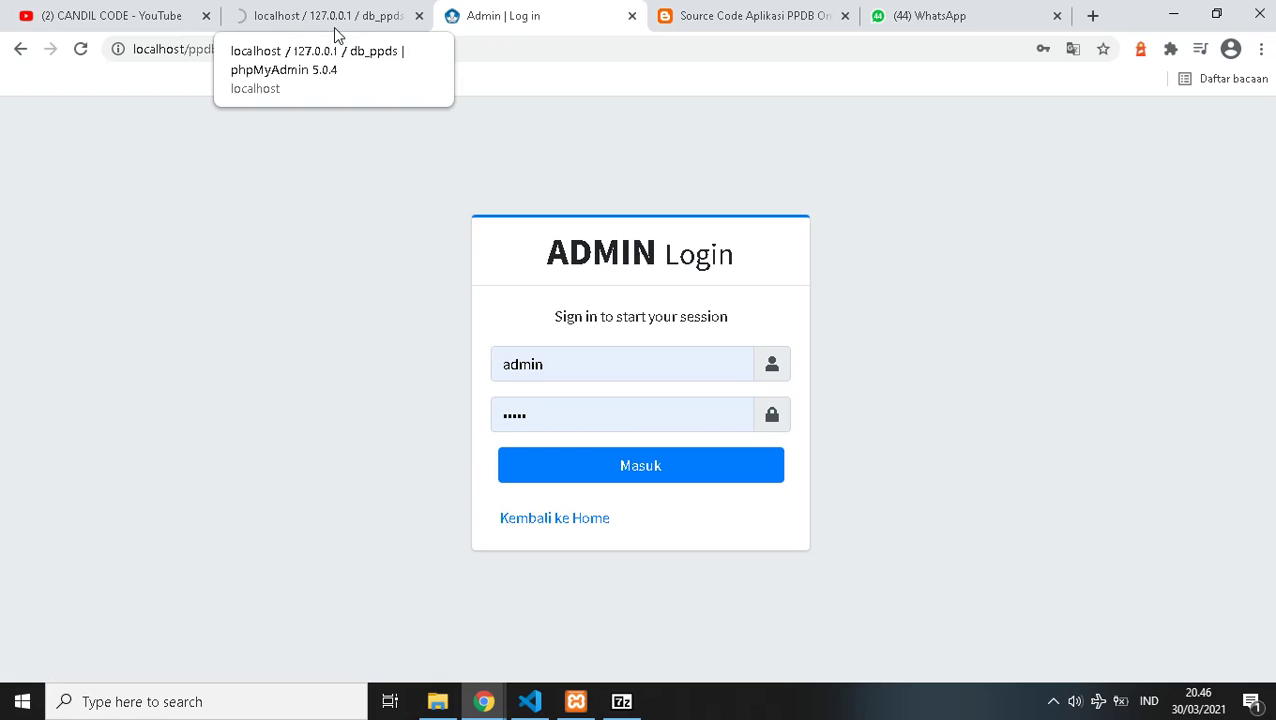
{"action": "key", "text": "ctrl+shift+Tab"}
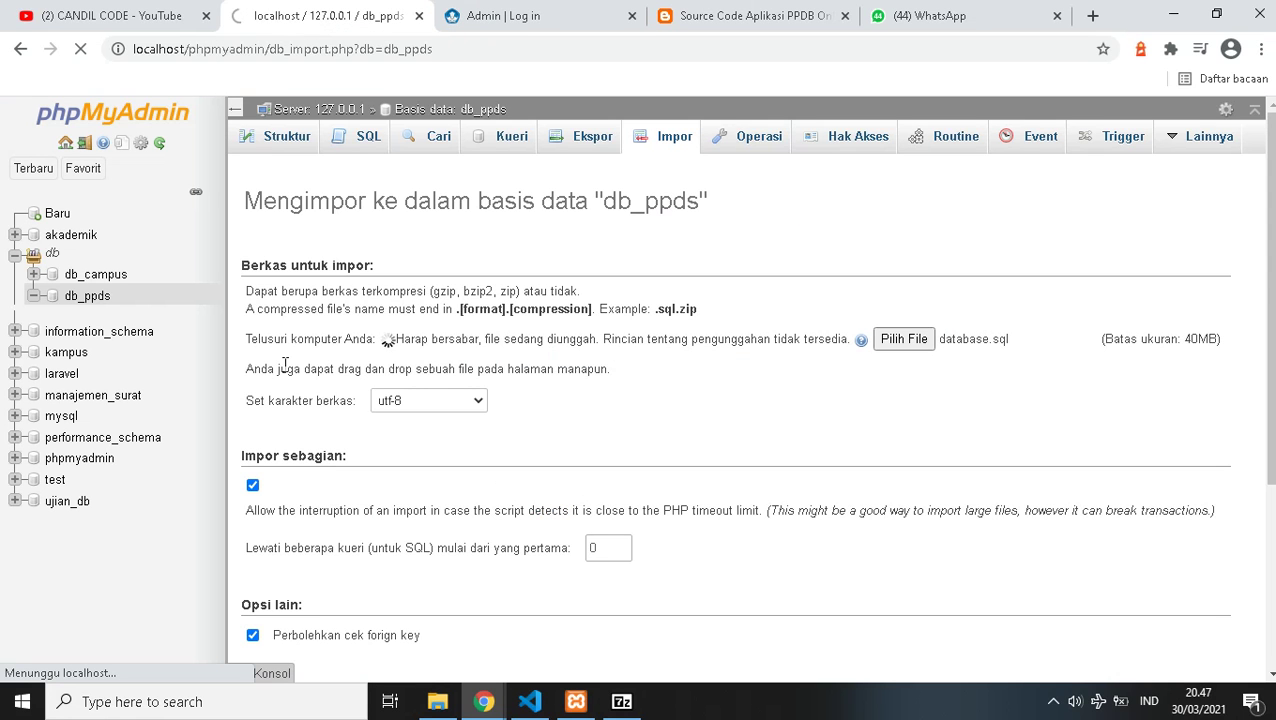
- Let the database.sql import into db_ppds finish (61 queries), then return to the admin login tab
{"action": "scroll", "coordinate": [381, 402], "scroll_direction": "down", "scroll_amount": 3}
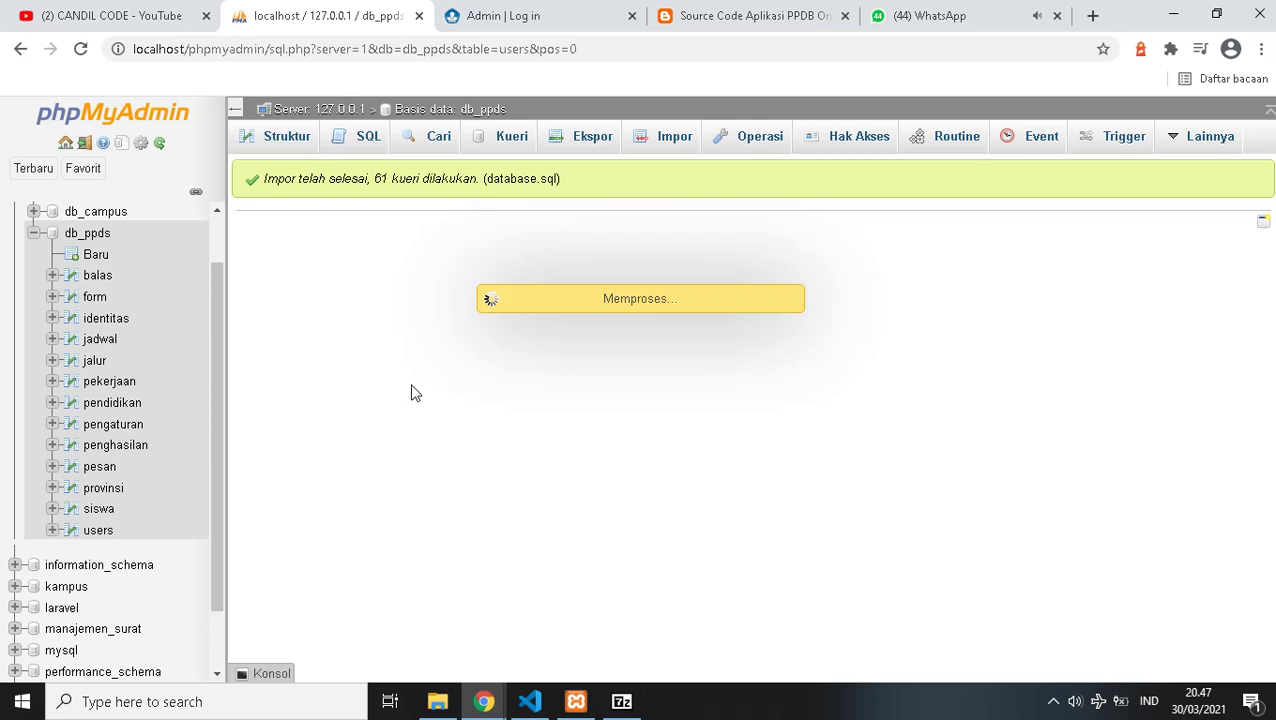
{"action": "left_click", "coordinate": [450, 12]}
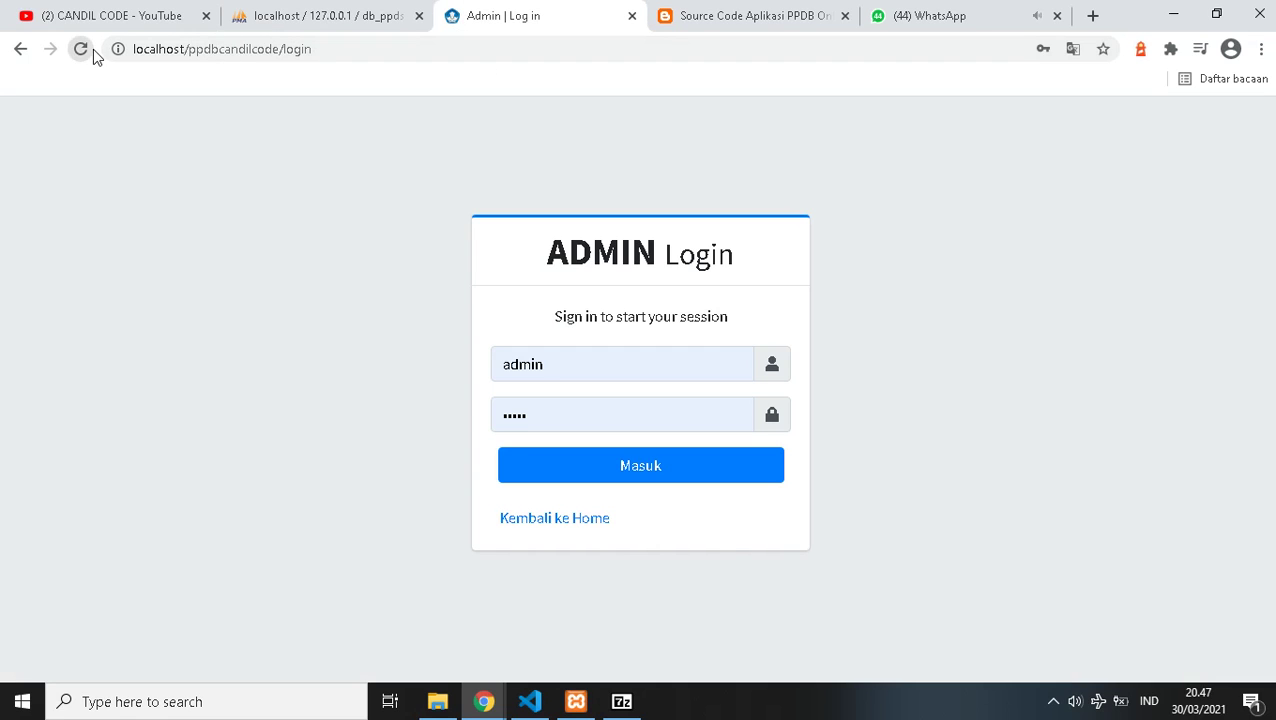
- Reload the admin login page and submit a first sign-in, which is rejected as wrong credentials
{"action": "left_click", "coordinate": [93, 49]}
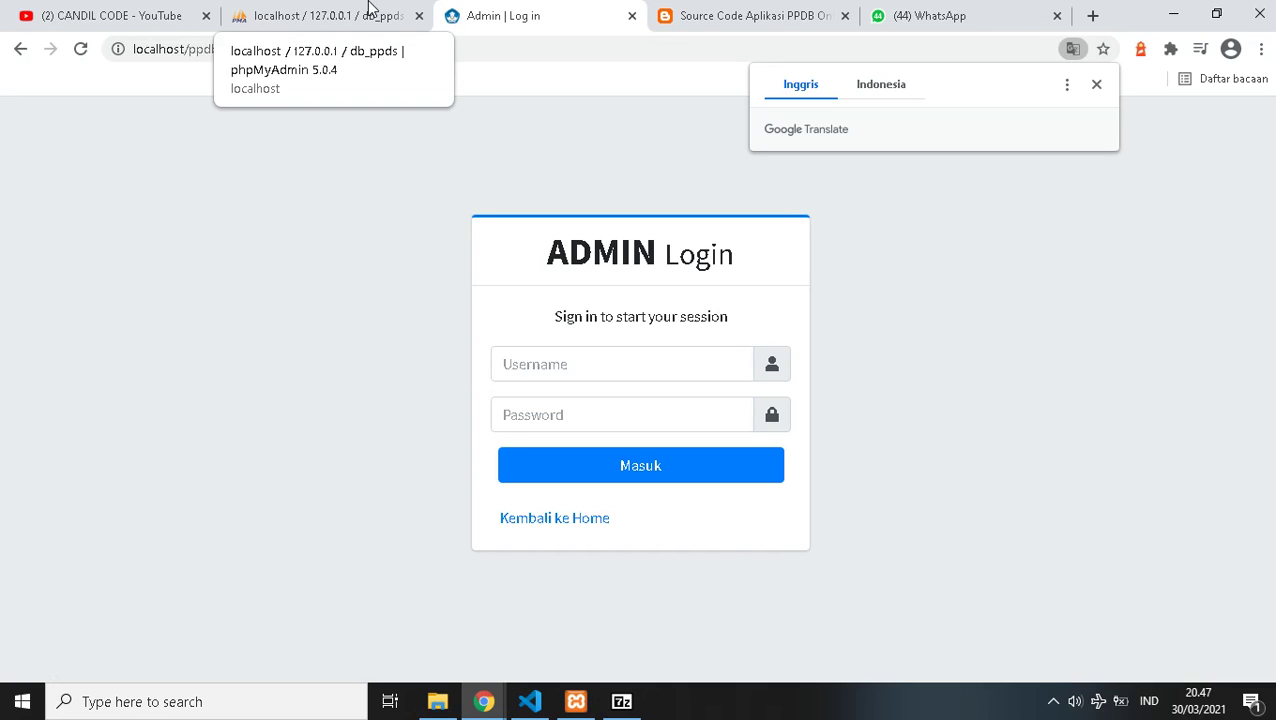
{"action": "left_click", "coordinate": [345, 20]}
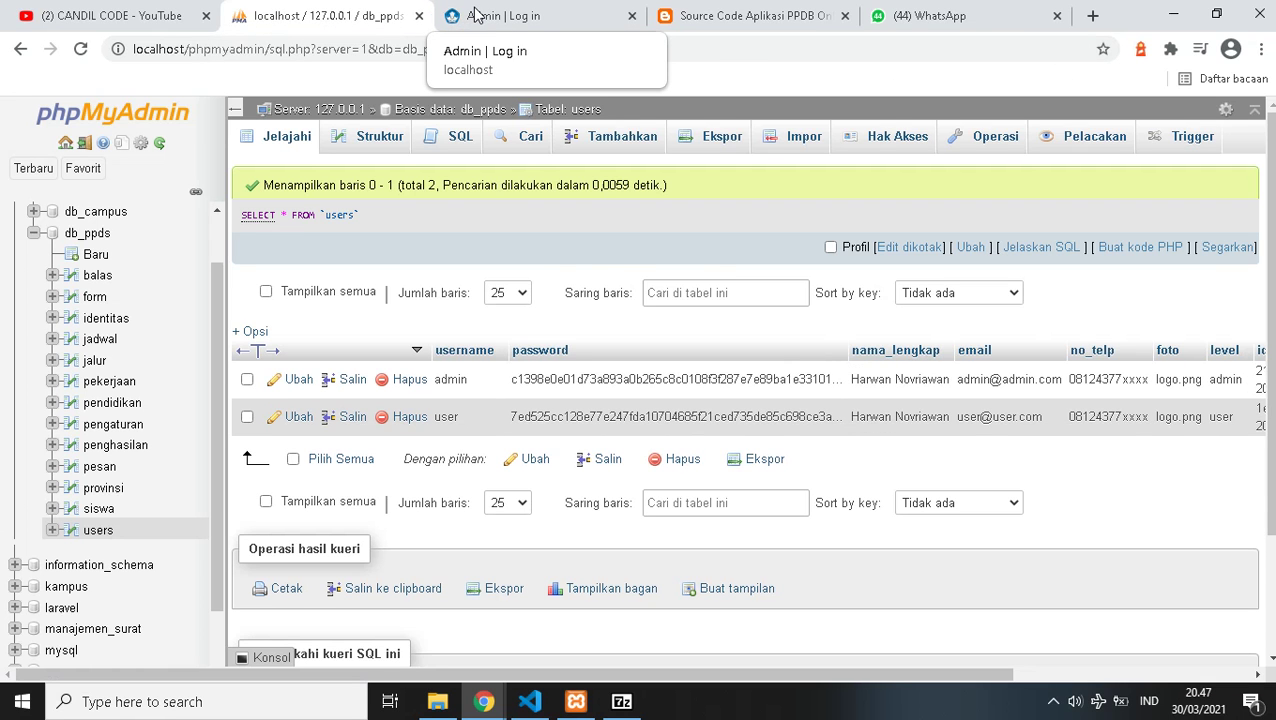
{"action": "left_click", "coordinate": [476, 14]}
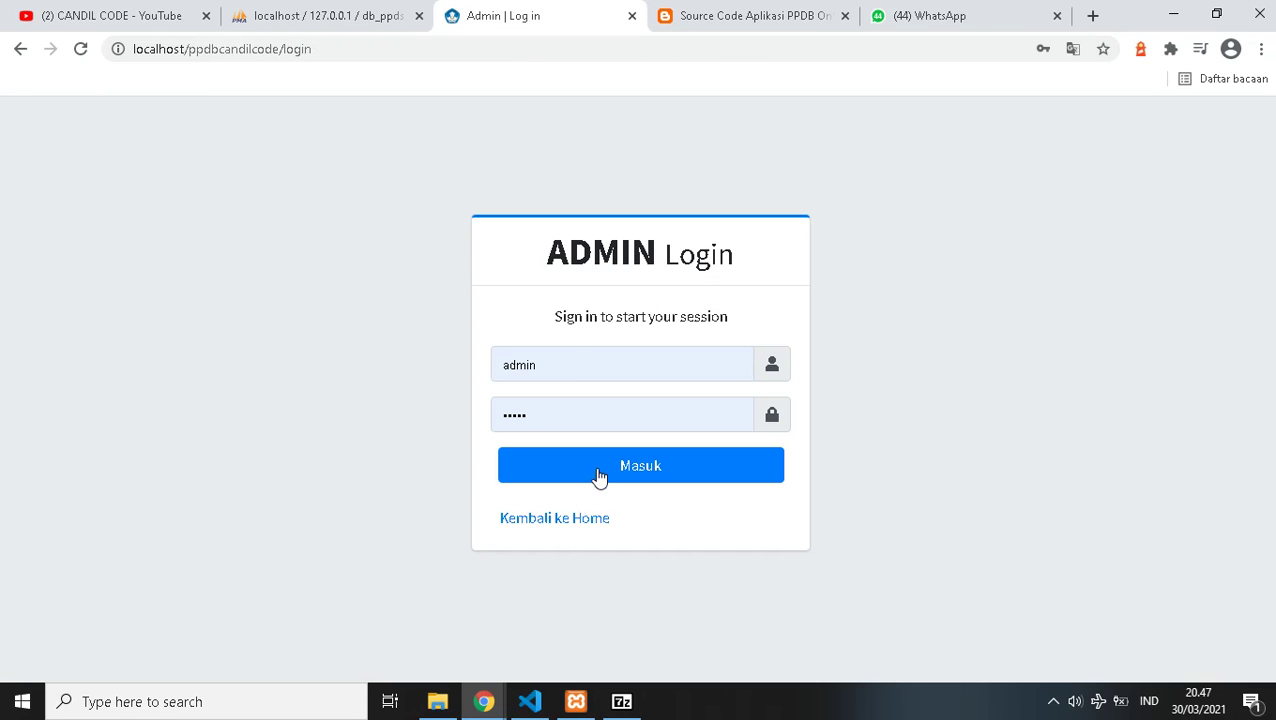
{"action": "left_click", "coordinate": [556, 402]}
{"action": "type", "text": "•"}
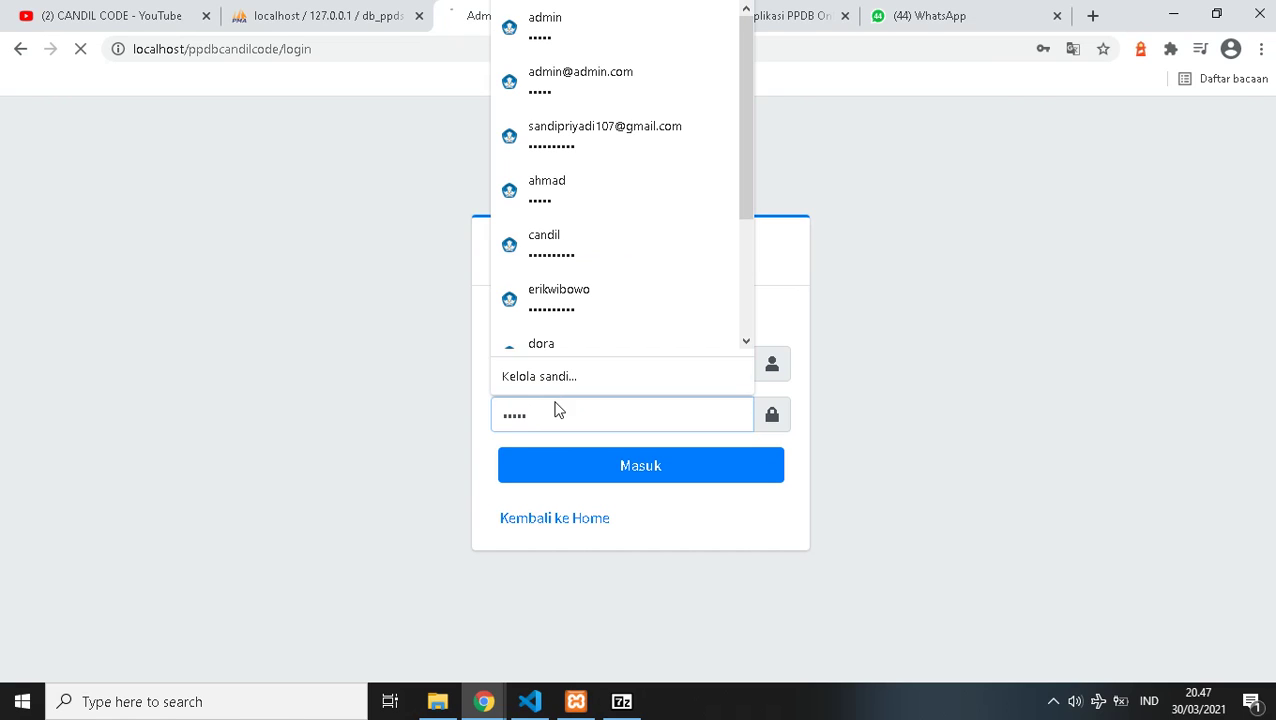
{"action": "key", "text": "Return"}
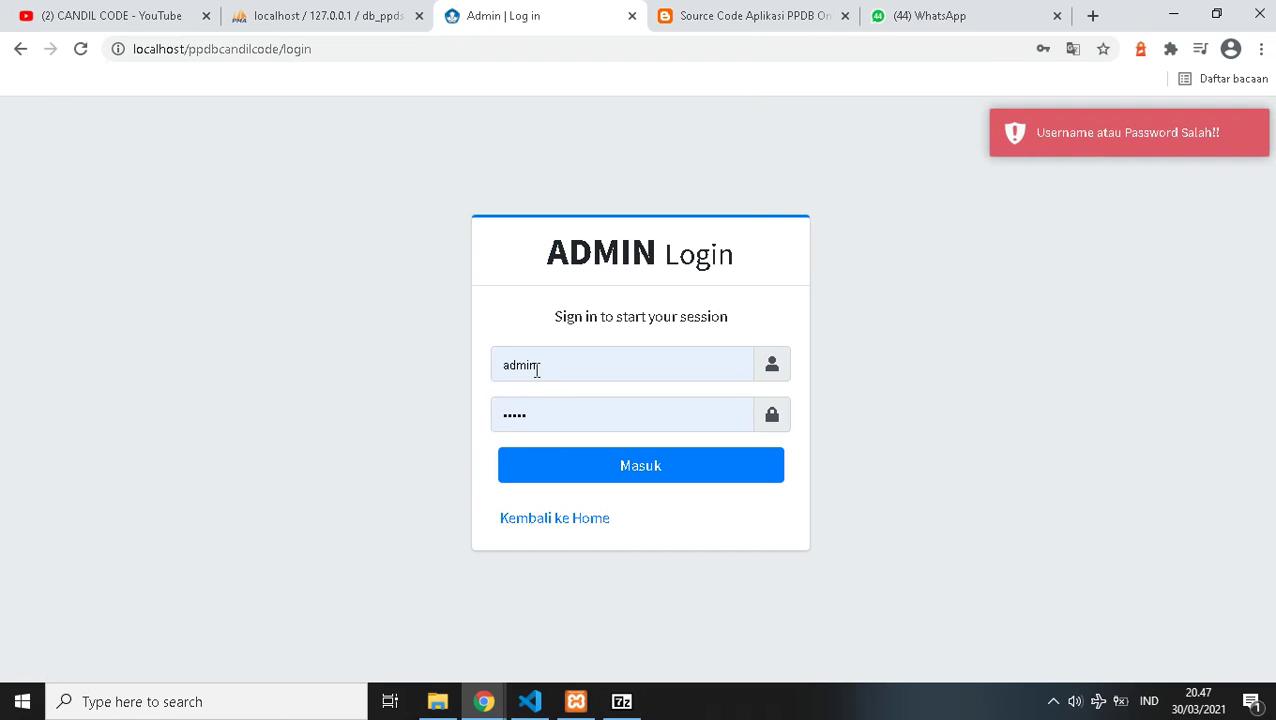
- Replace the username and password with the other credentials and sign in to the Beranda dashboard
{"action": "double_click", "coordinate": [537, 370]}
{"action": "type", "text": "user"}
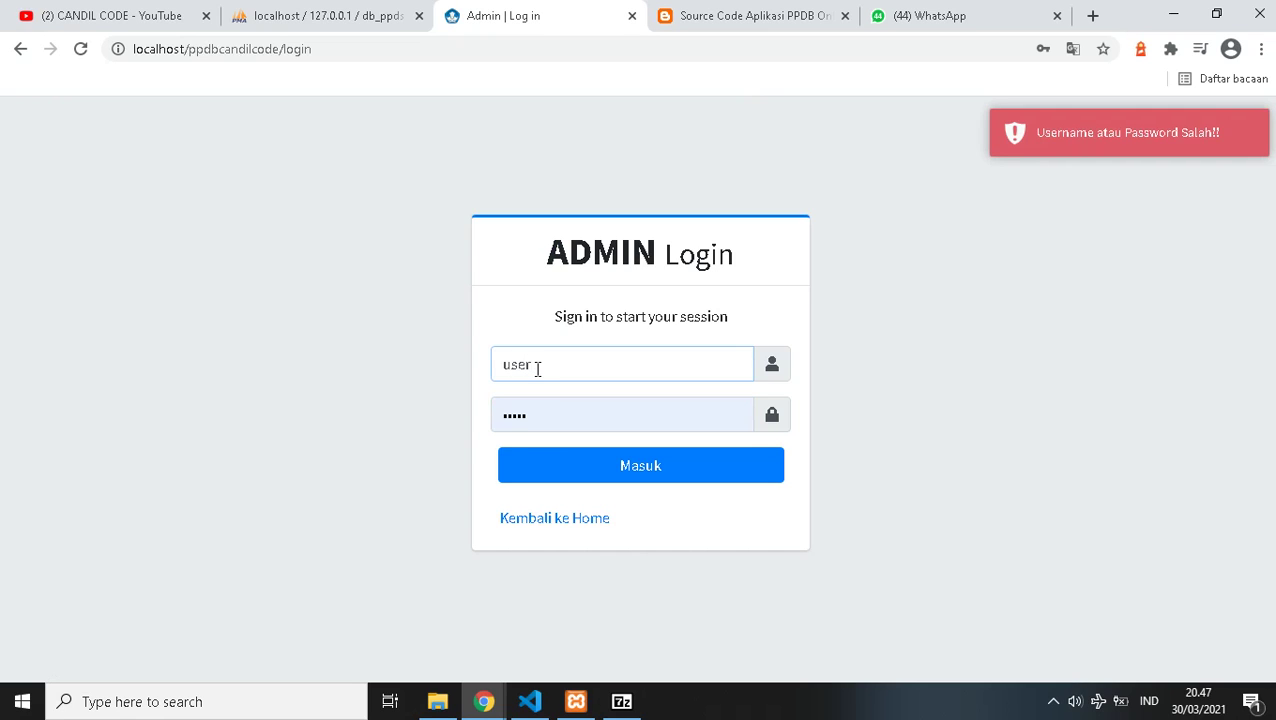
{"action": "key", "text": "Tab"}
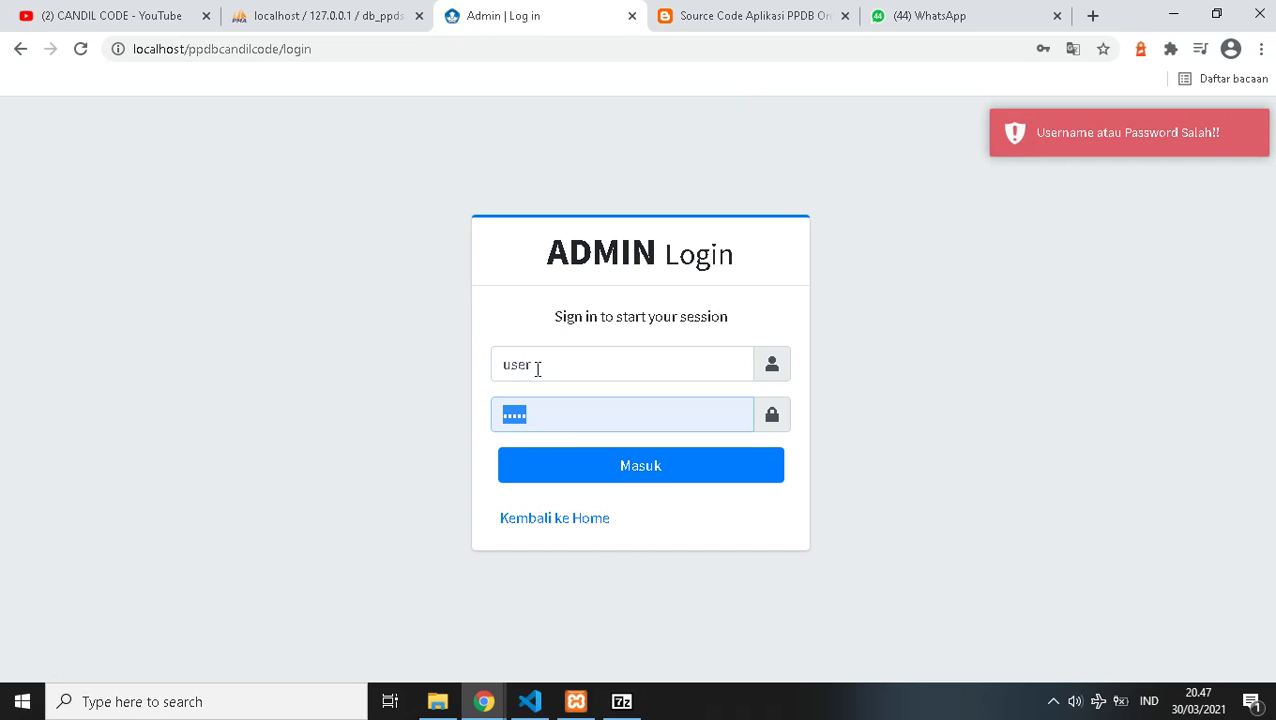
{"action": "type", "text": "user"}
{"action": "key", "text": "Return"}
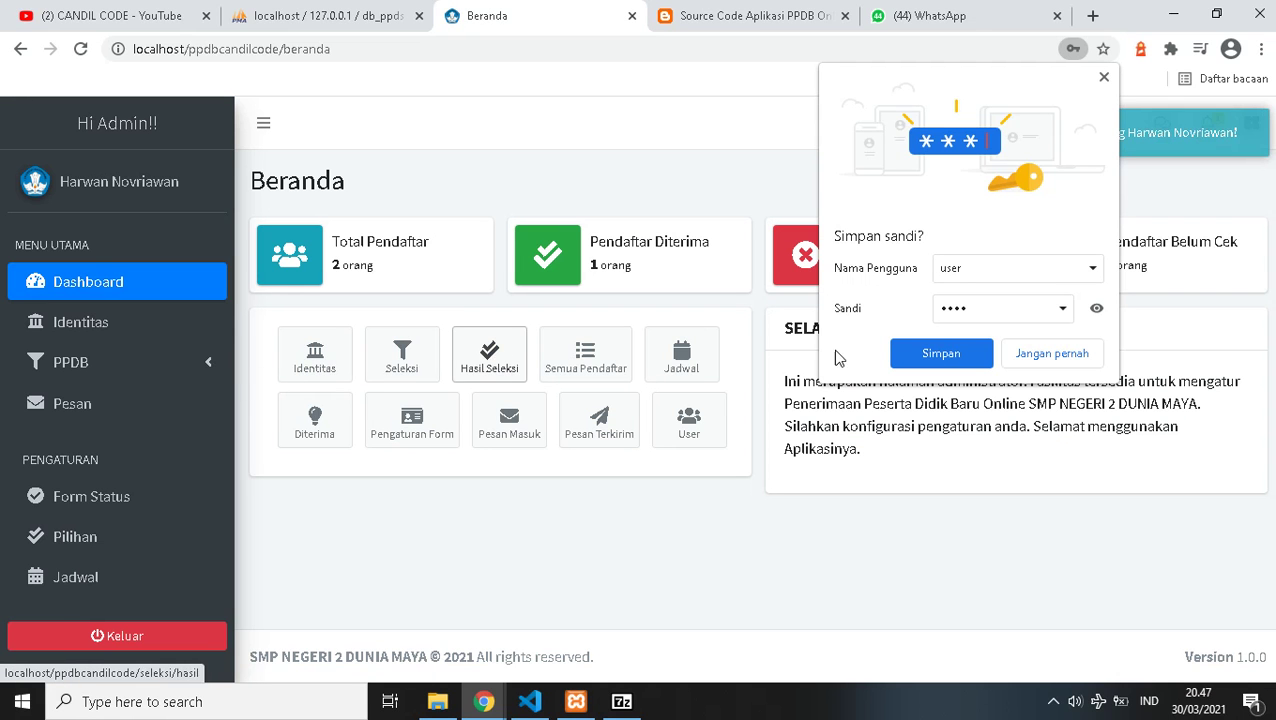
- Dismiss the save-password offer, try opening the school identity page, and back out of the PHP error
{"action": "left_click", "coordinate": [1104, 77]}
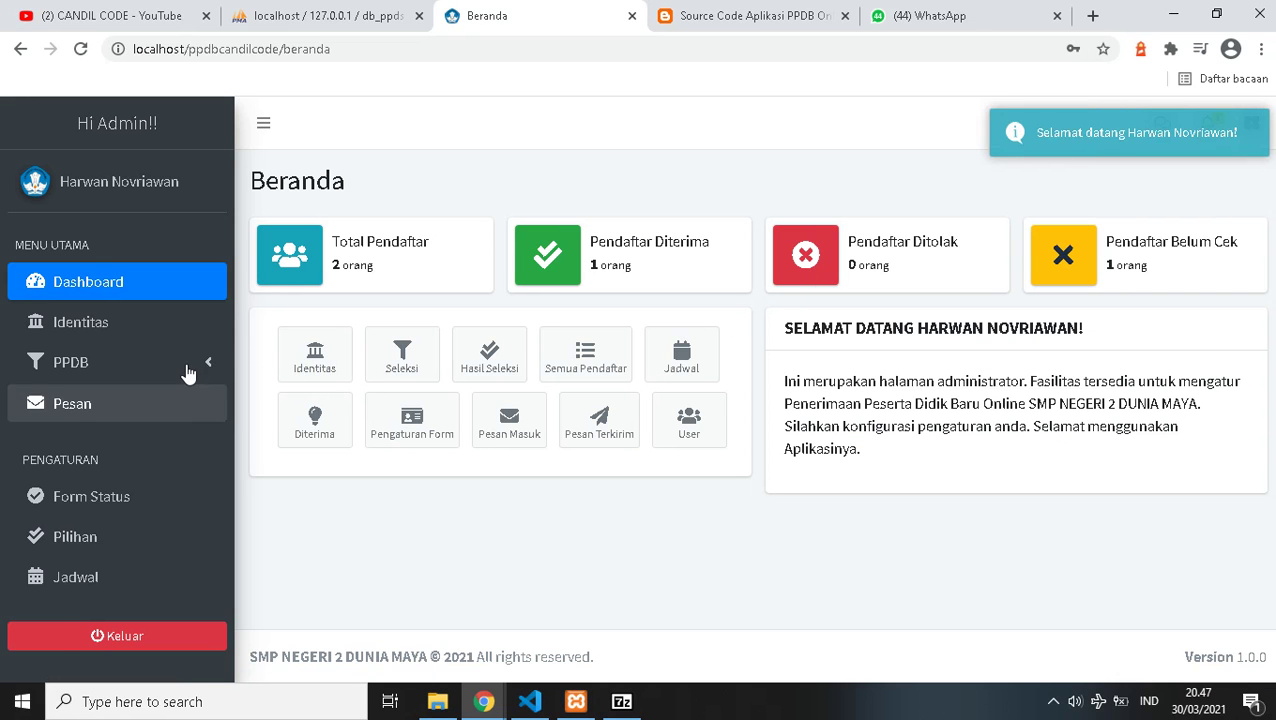
{"action": "left_click", "coordinate": [190, 366]}
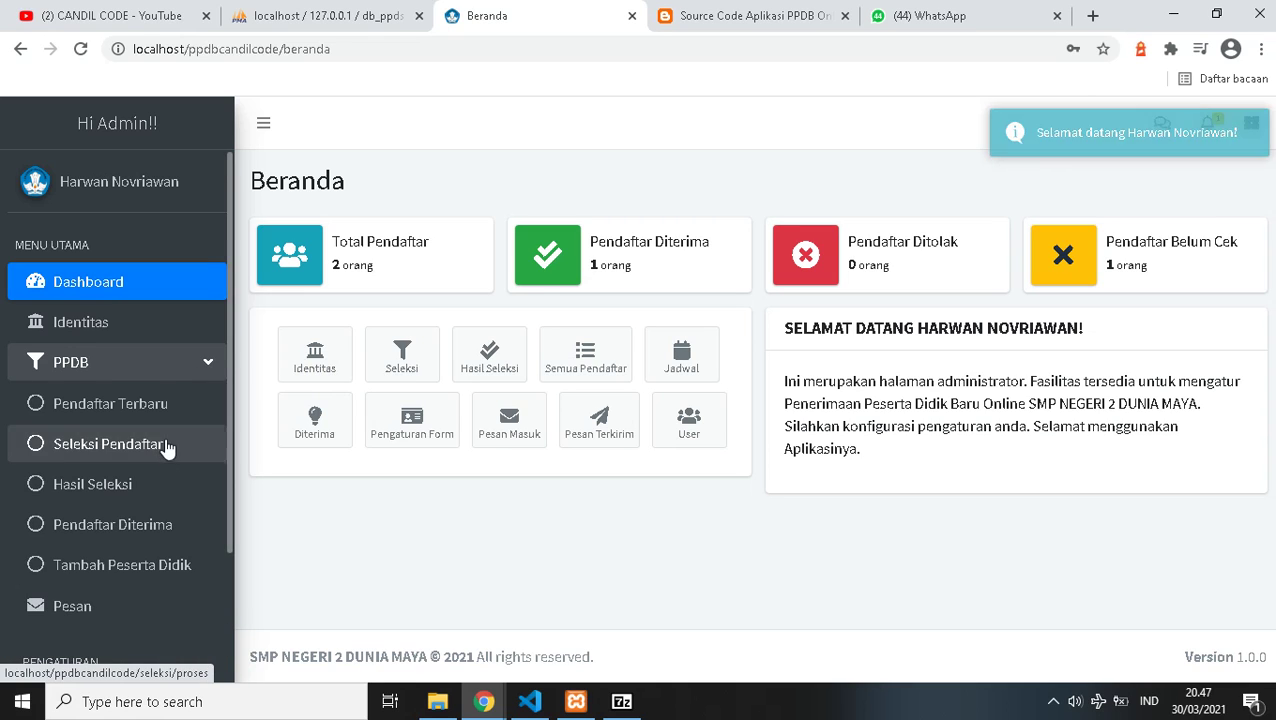
{"action": "scroll", "coordinate": [100, 473], "scroll_direction": "down", "scroll_amount": 2}
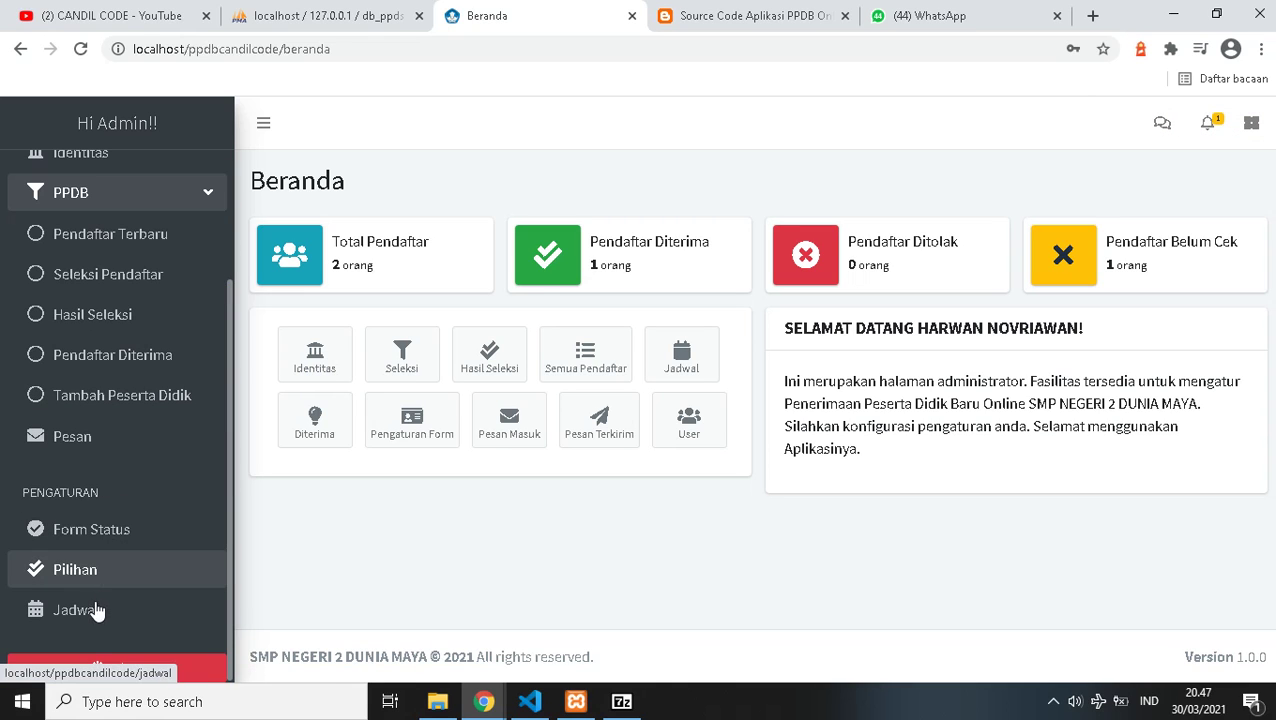
{"action": "left_click", "coordinate": [331, 376]}
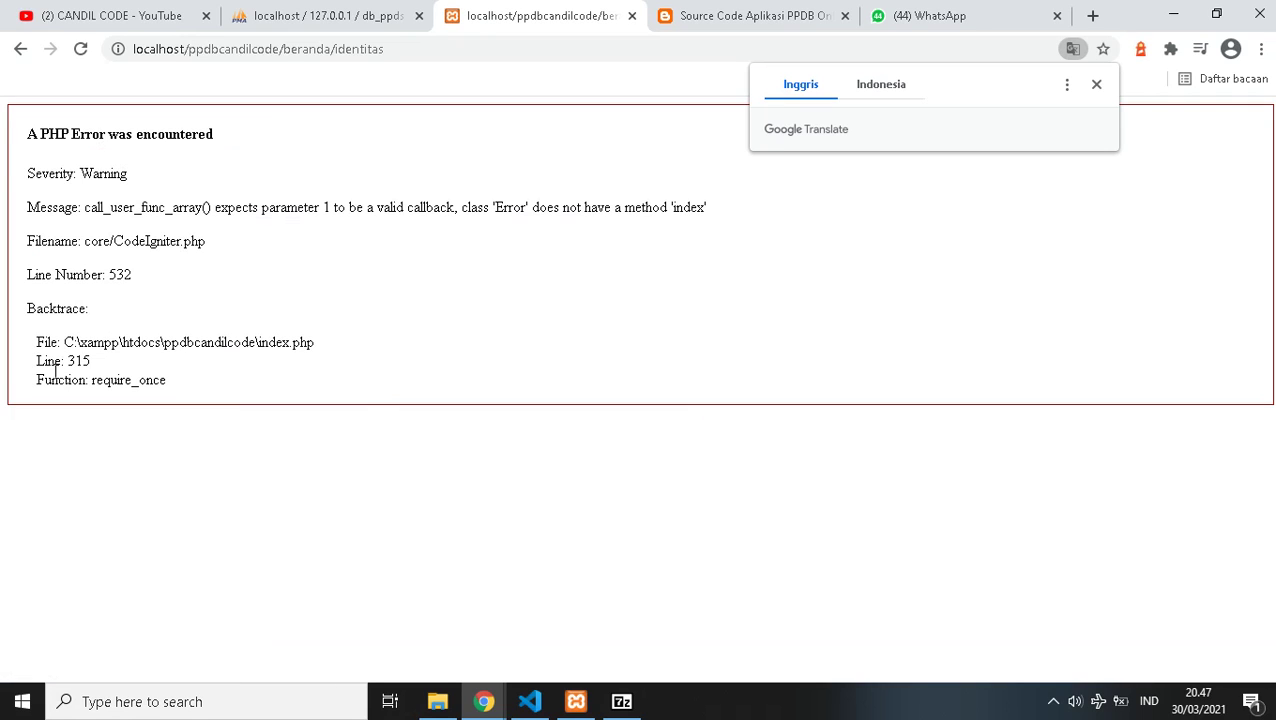
{"action": "left_click", "coordinate": [15, 58]}
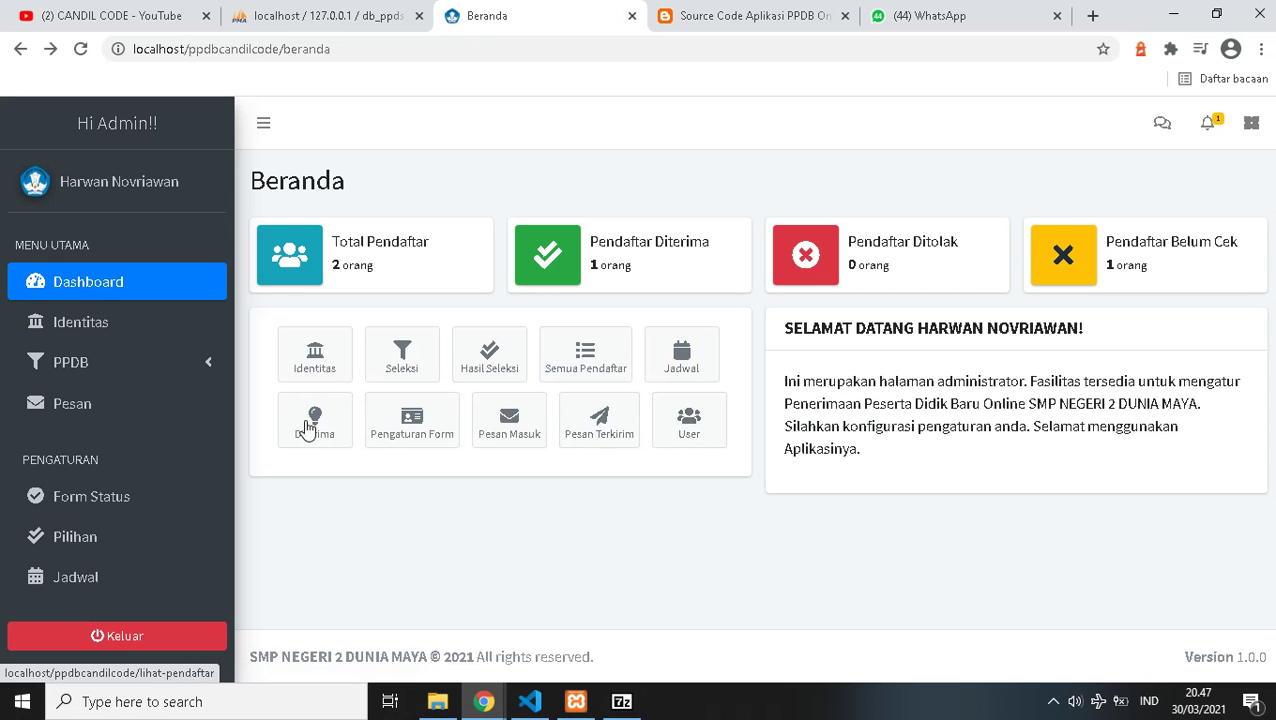
- Expand PPDB, look over the Tambah Peserta Didik form, then open the Identitas page
{"action": "left_click", "coordinate": [111, 365]}
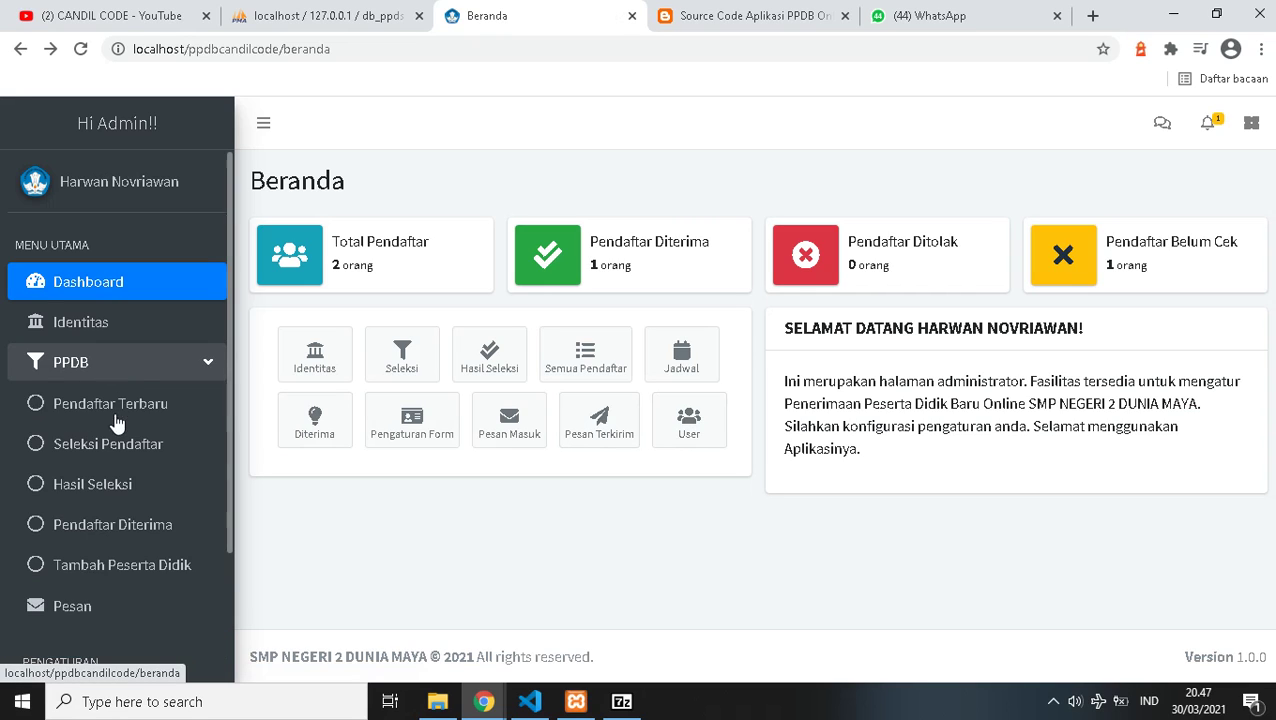
{"action": "scroll", "coordinate": [114, 440], "scroll_direction": "down", "scroll_amount": 1}
{"action": "left_click", "coordinate": [115, 474]}
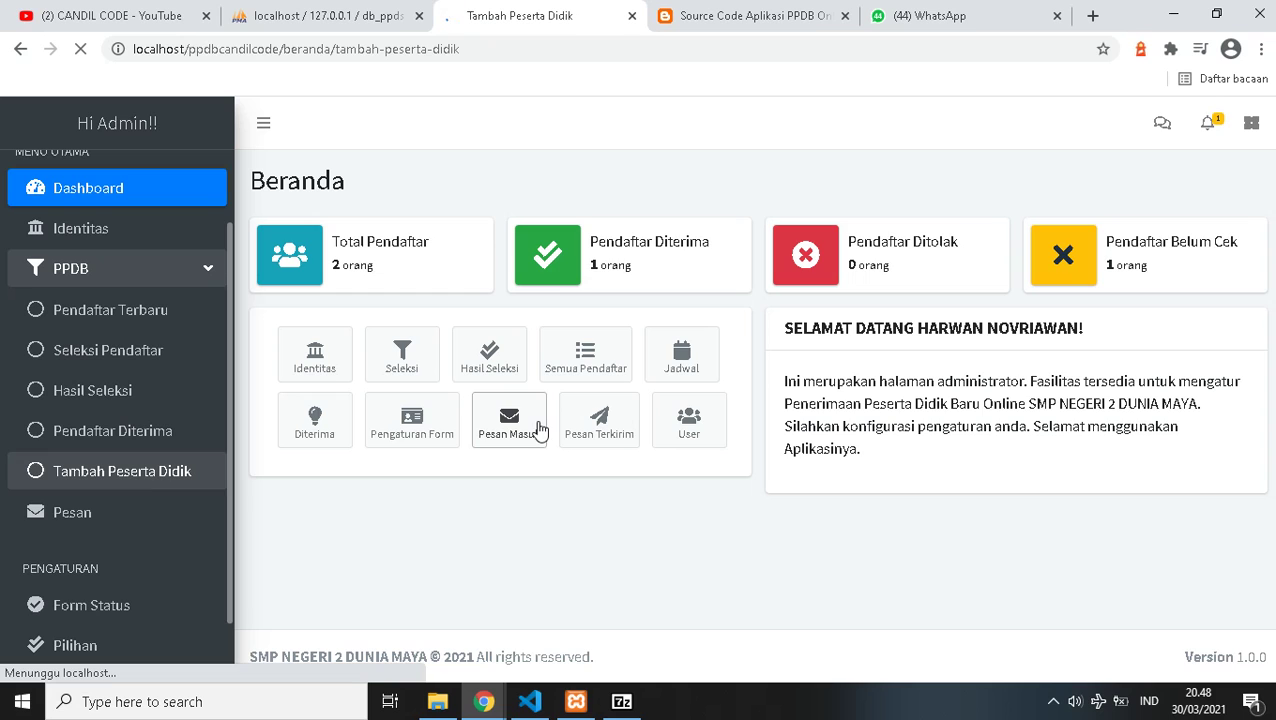
{"action": "scroll", "coordinate": [539, 422], "scroll_direction": "down", "scroll_amount": 4}
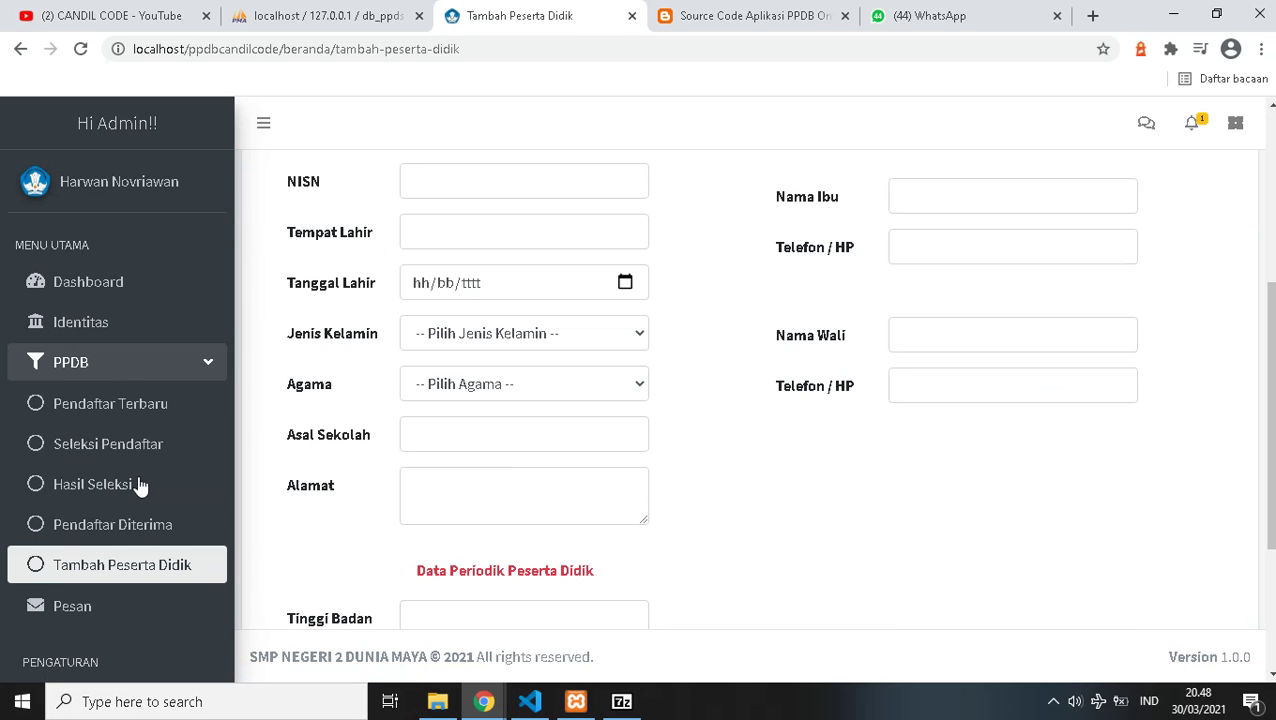
{"action": "scroll", "coordinate": [120, 520], "scroll_direction": "down", "scroll_amount": 2}
{"action": "scroll", "coordinate": [88, 568], "scroll_direction": "down", "scroll_amount": 2}
{"action": "scroll", "coordinate": [88, 565], "scroll_direction": "up", "scroll_amount": 2}
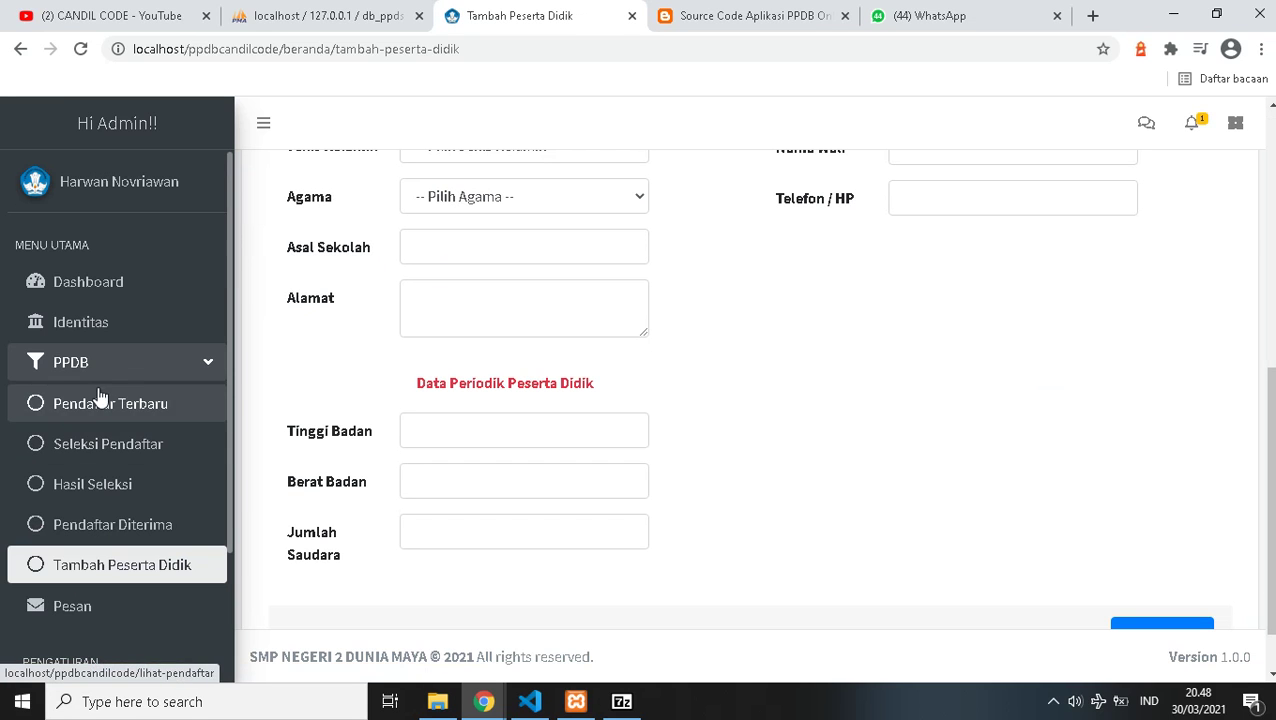
{"action": "left_click", "coordinate": [107, 335]}
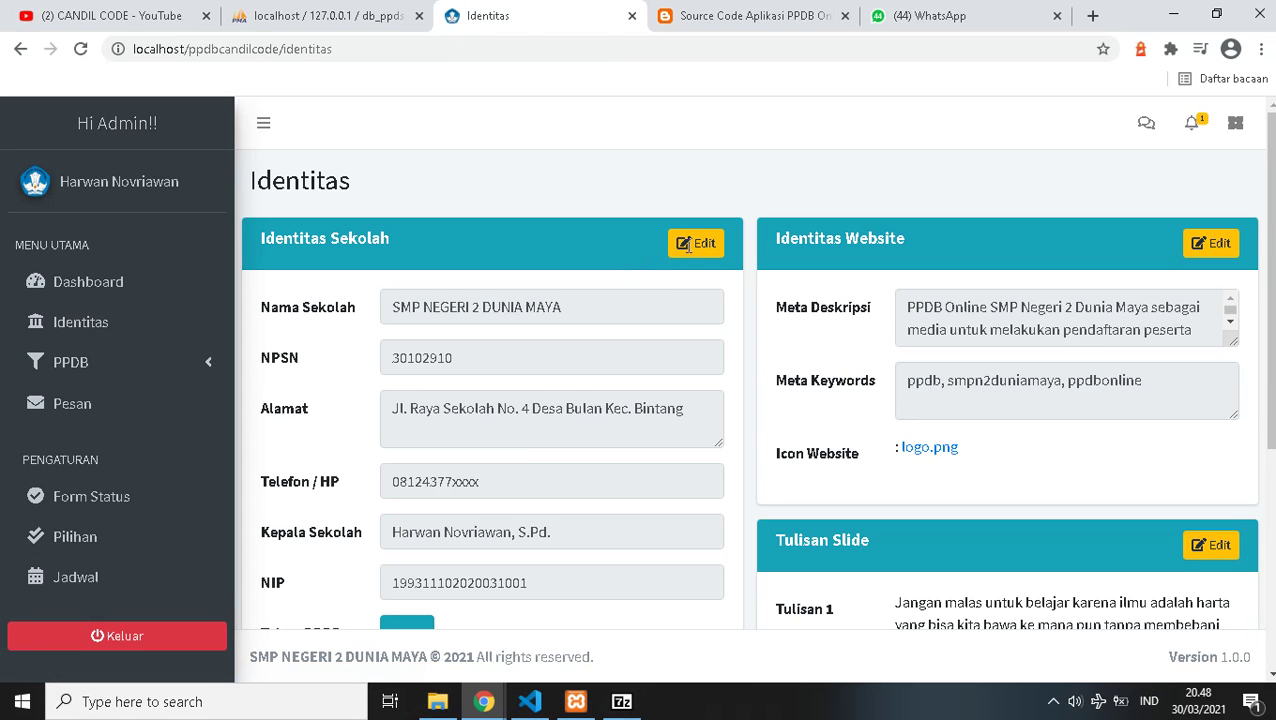
{"action": "scroll", "coordinate": [813, 430], "scroll_direction": "down", "scroll_amount": 4}
{"action": "scroll", "coordinate": [628, 335], "scroll_direction": "up", "scroll_amount": 4}
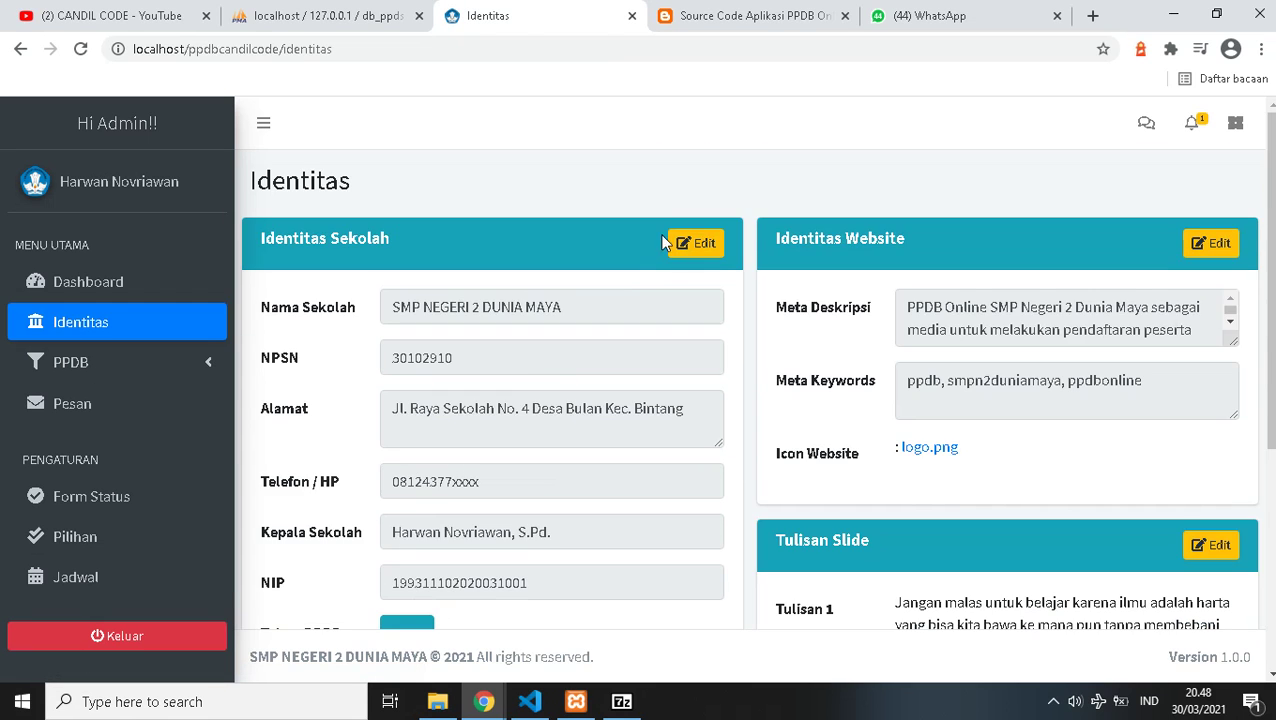
{"action": "left_click", "coordinate": [697, 240]}
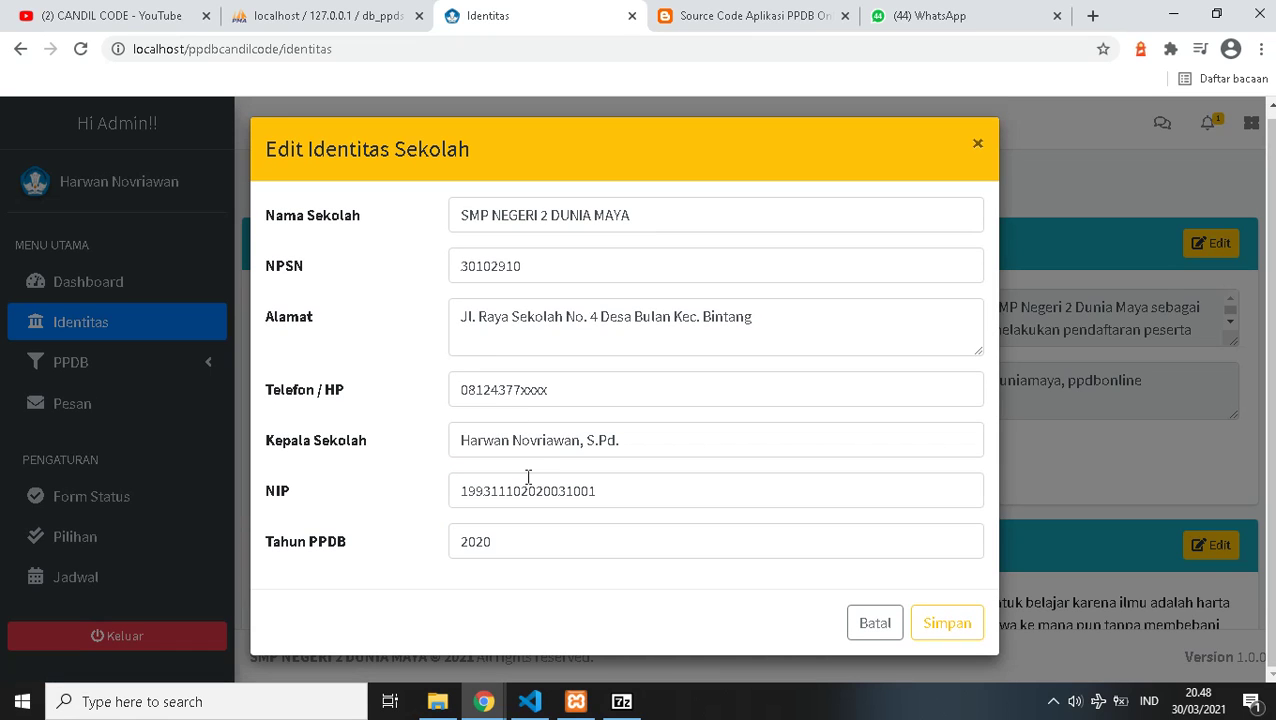
{"action": "left_click", "coordinate": [565, 449]}
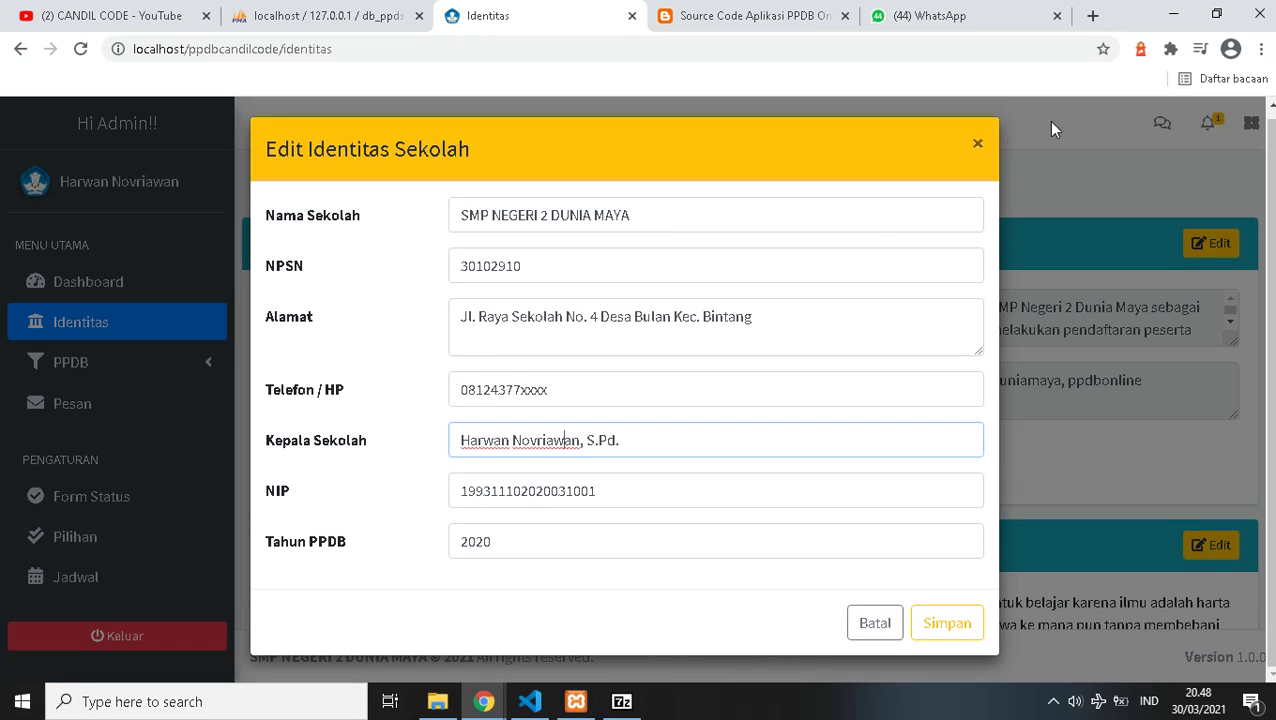
{"action": "left_click", "coordinate": [979, 147]}
{"action": "scroll", "coordinate": [681, 385], "scroll_direction": "down", "scroll_amount": 4}
{"action": "scroll", "coordinate": [828, 366], "scroll_direction": "up", "scroll_amount": 4}
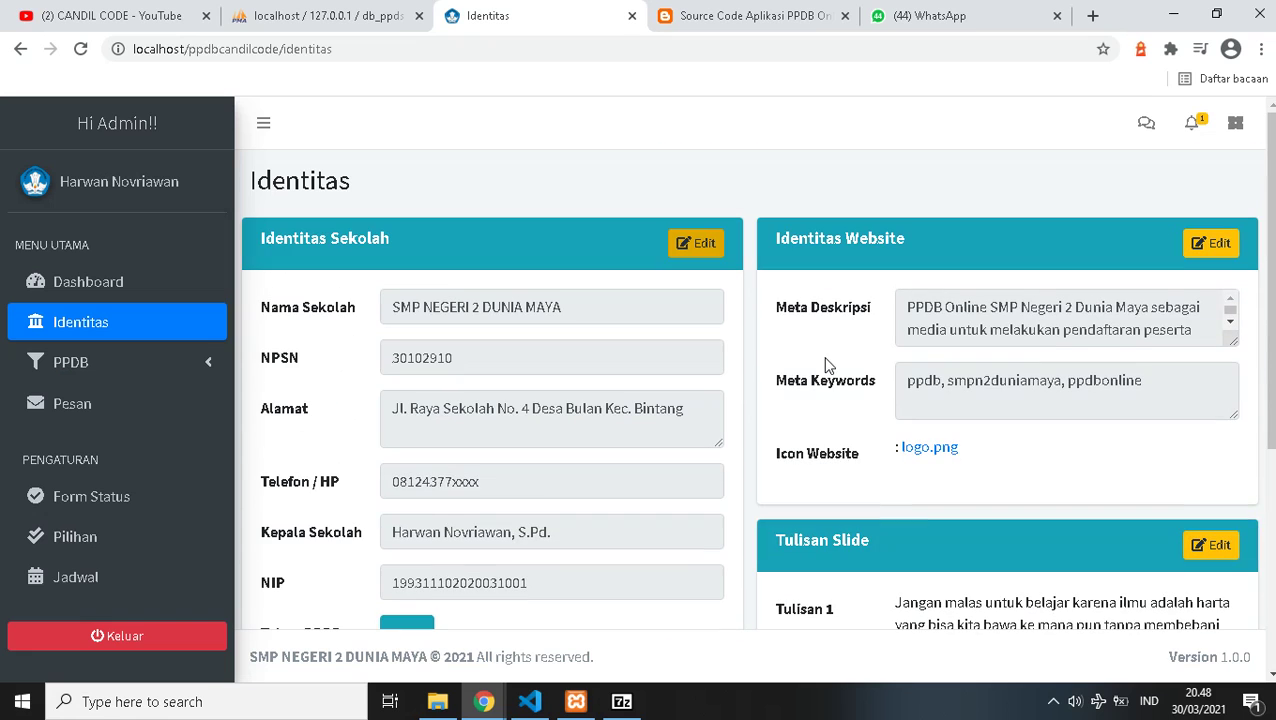
{"action": "scroll", "coordinate": [798, 405], "scroll_direction": "down", "scroll_amount": 3}
{"action": "scroll", "coordinate": [1125, 355], "scroll_direction": "up", "scroll_amount": 3}
{"action": "scroll", "coordinate": [796, 298], "scroll_direction": "down", "scroll_amount": 3}
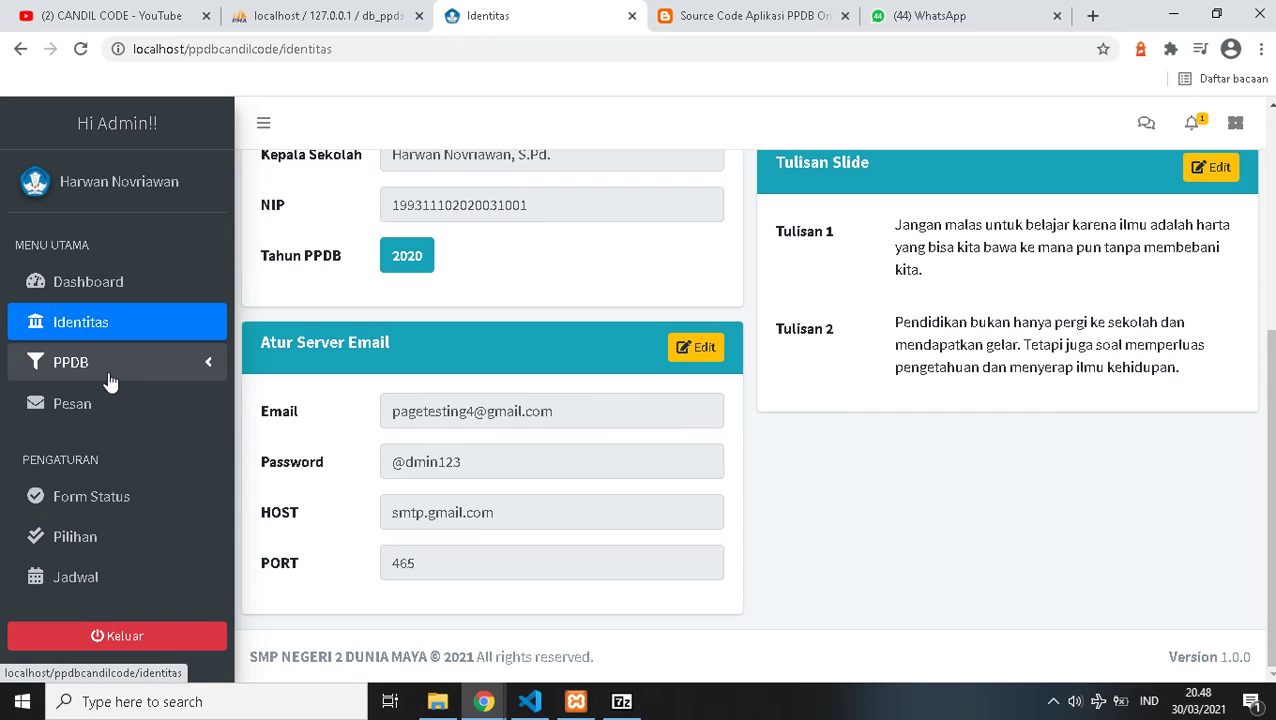
{"action": "left_click", "coordinate": [70, 372]}
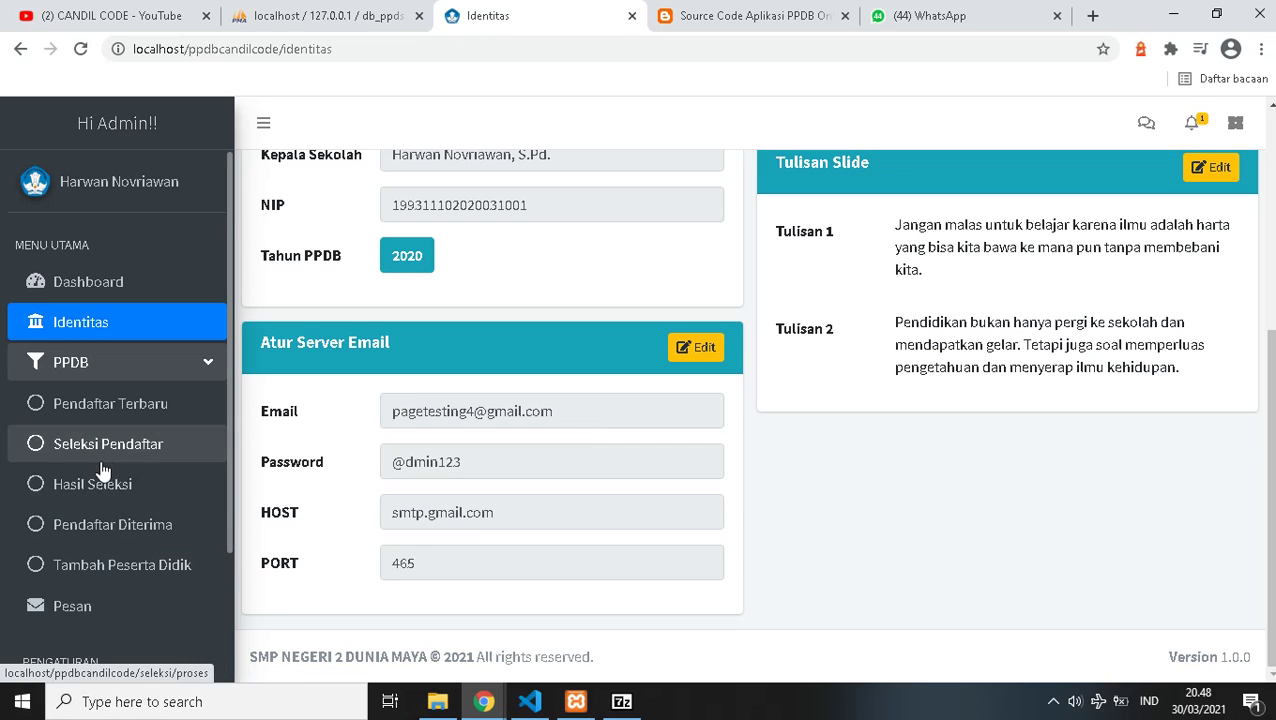
- Review the Pendaftar Diterima list and the Form Status field settings pages
{"action": "left_click", "coordinate": [90, 533]}
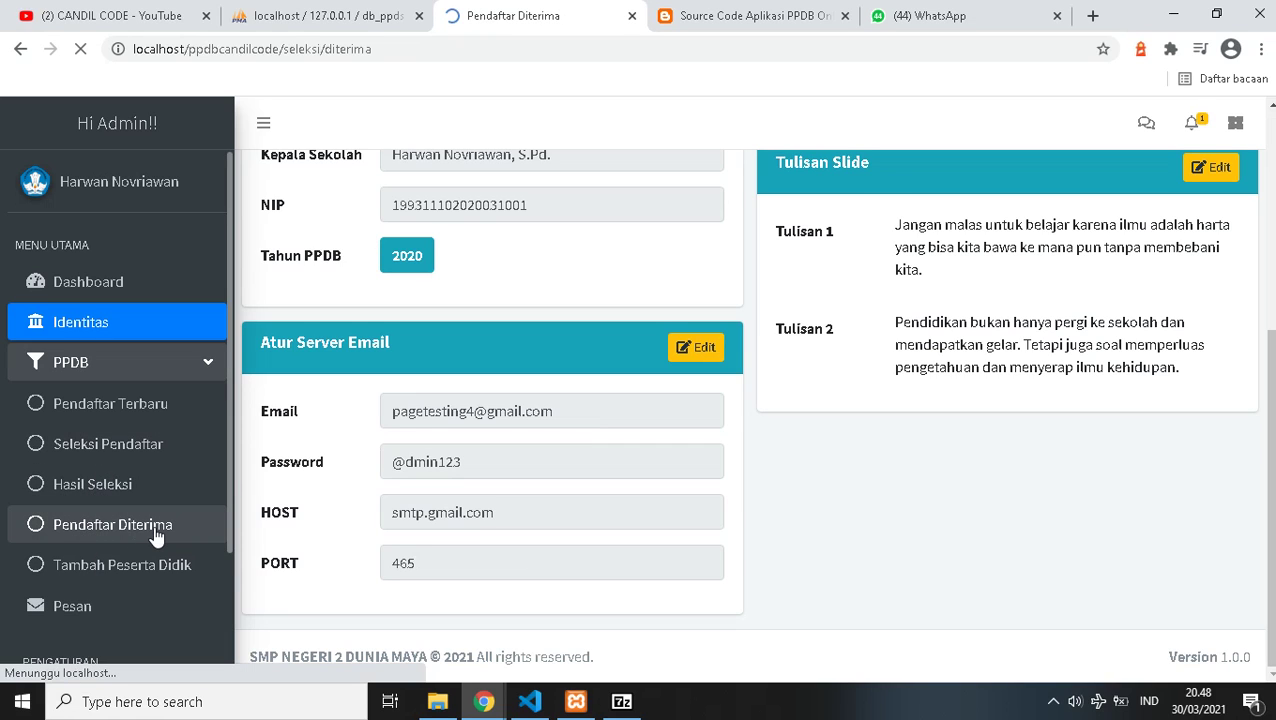
{"action": "scroll", "coordinate": [120, 470], "scroll_direction": "down", "scroll_amount": 3}
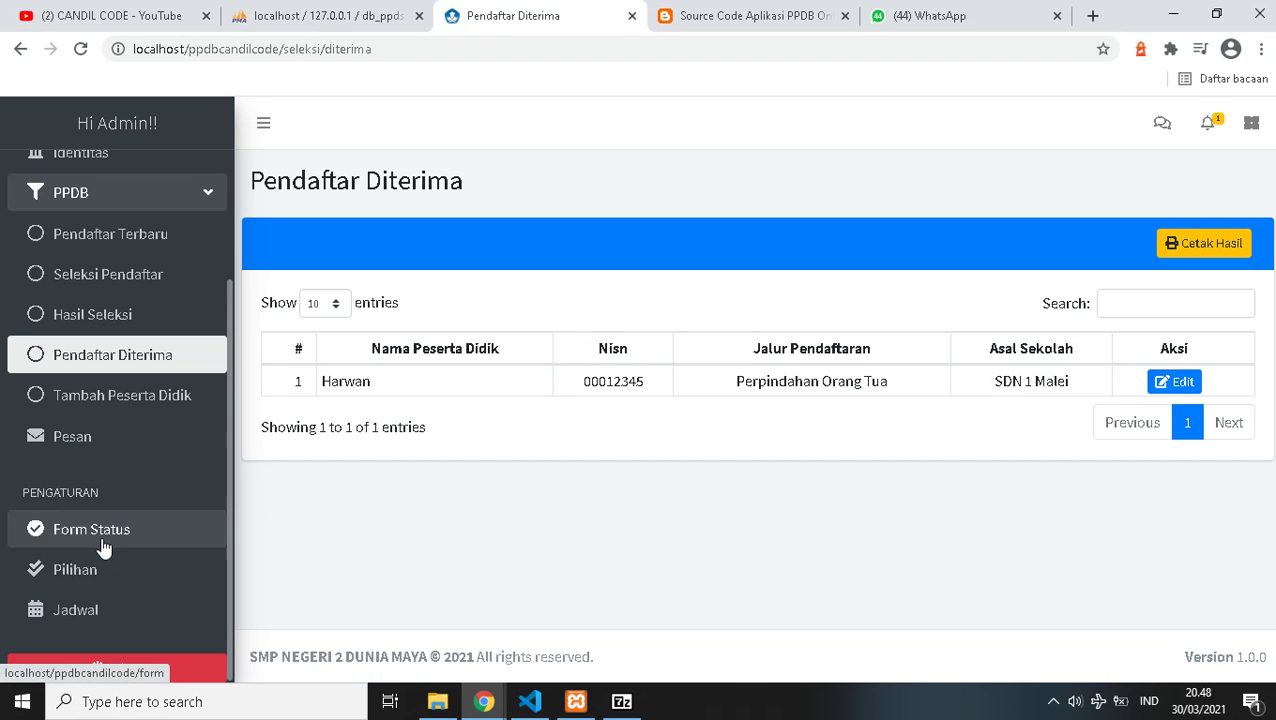
{"action": "left_click", "coordinate": [100, 529]}
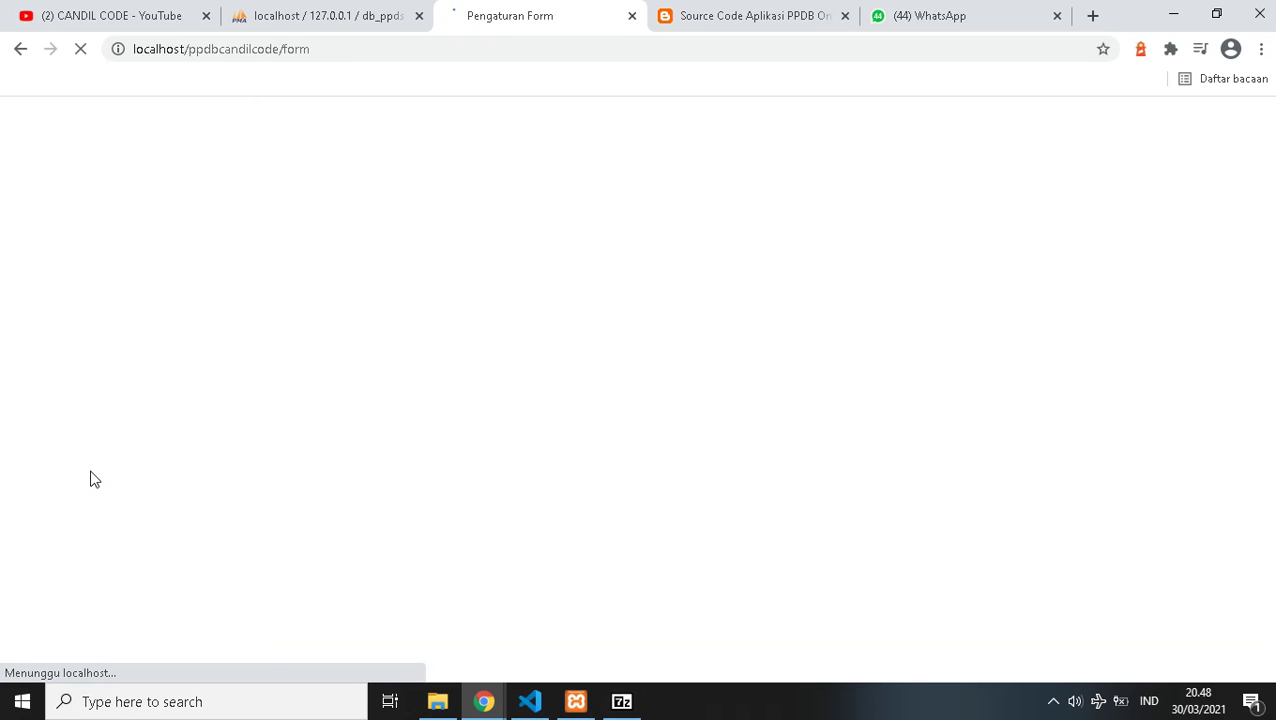
{"action": "scroll", "coordinate": [482, 397], "scroll_direction": "down", "scroll_amount": 3}
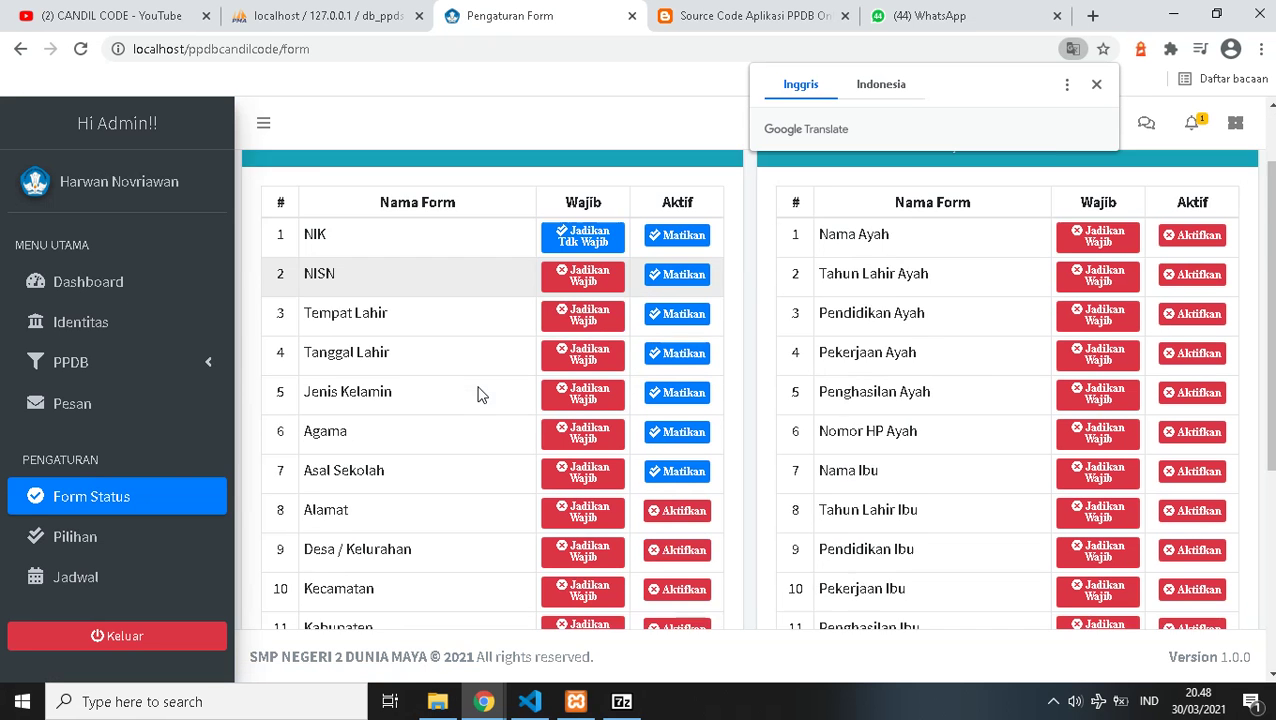
{"action": "scroll", "coordinate": [477, 395], "scroll_direction": "down", "scroll_amount": 2}
{"action": "scroll", "coordinate": [477, 395], "scroll_direction": "up", "scroll_amount": 5}
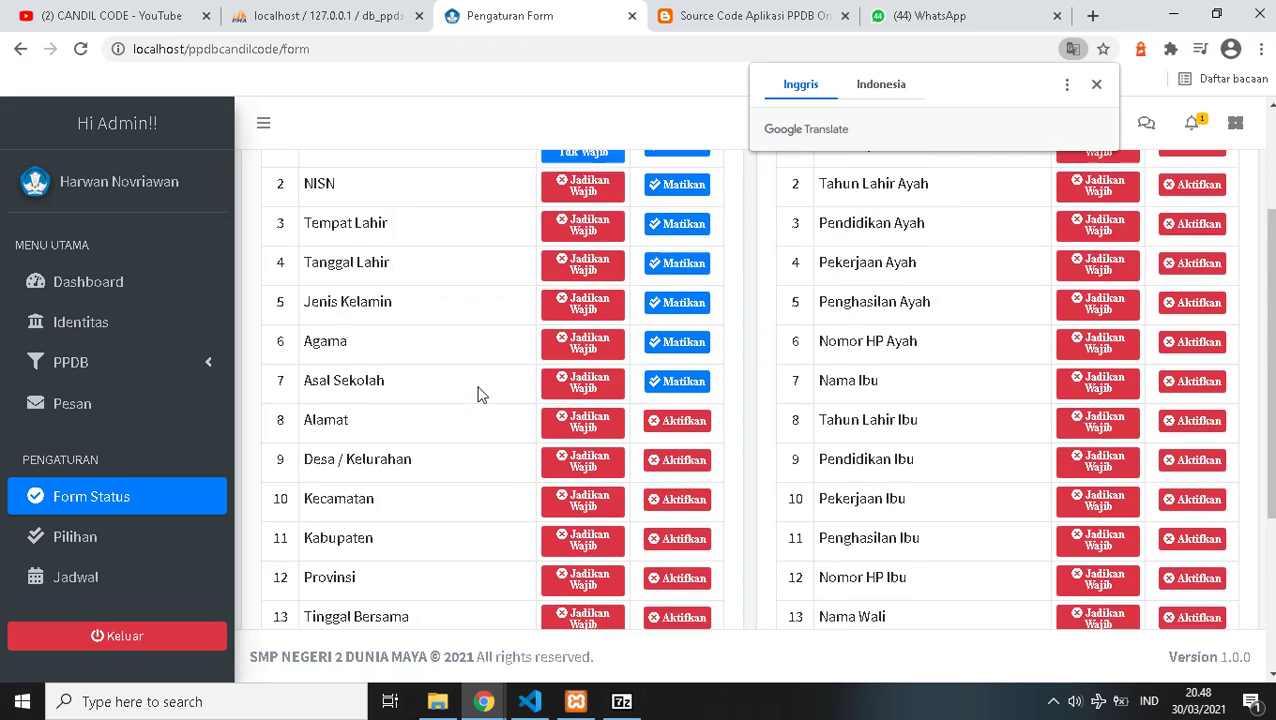
{"action": "scroll", "coordinate": [22, 490], "scroll_direction": "down", "scroll_amount": 2}
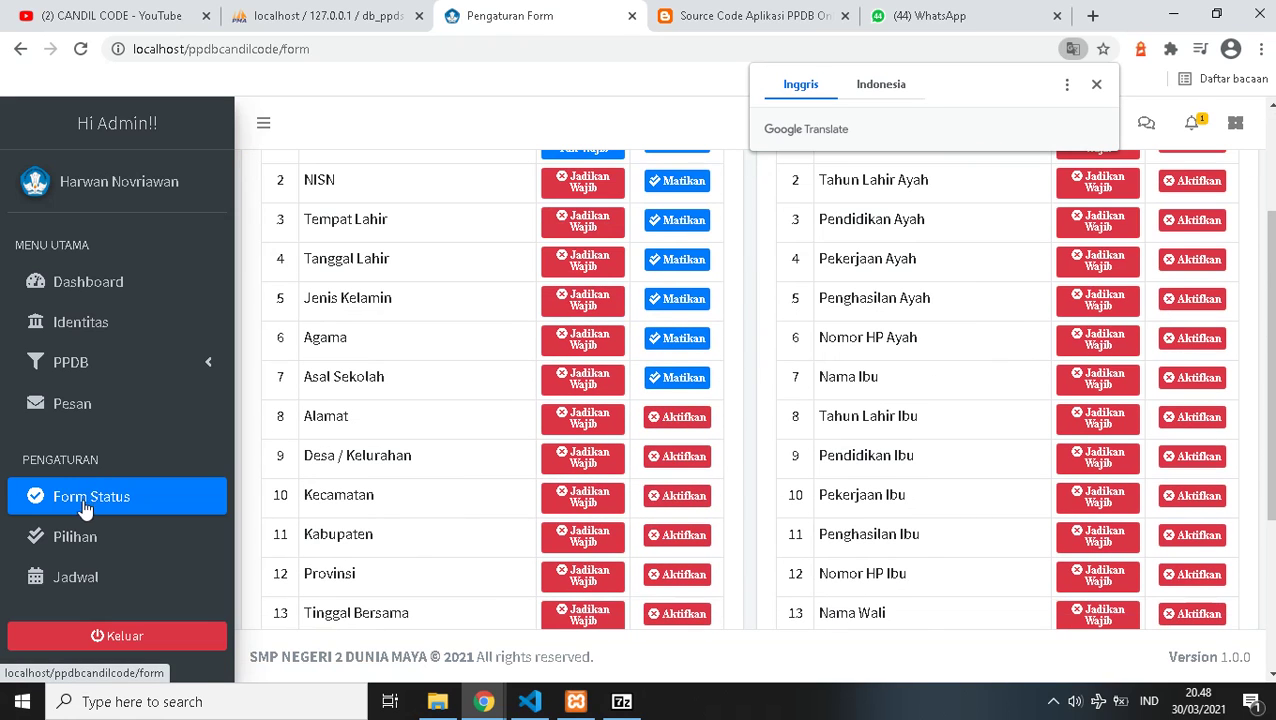
- Check the Pilihan options, opening and cancelling the Zonasi edit, then open the Jadwal schedule page
{"action": "left_click", "coordinate": [92, 546]}
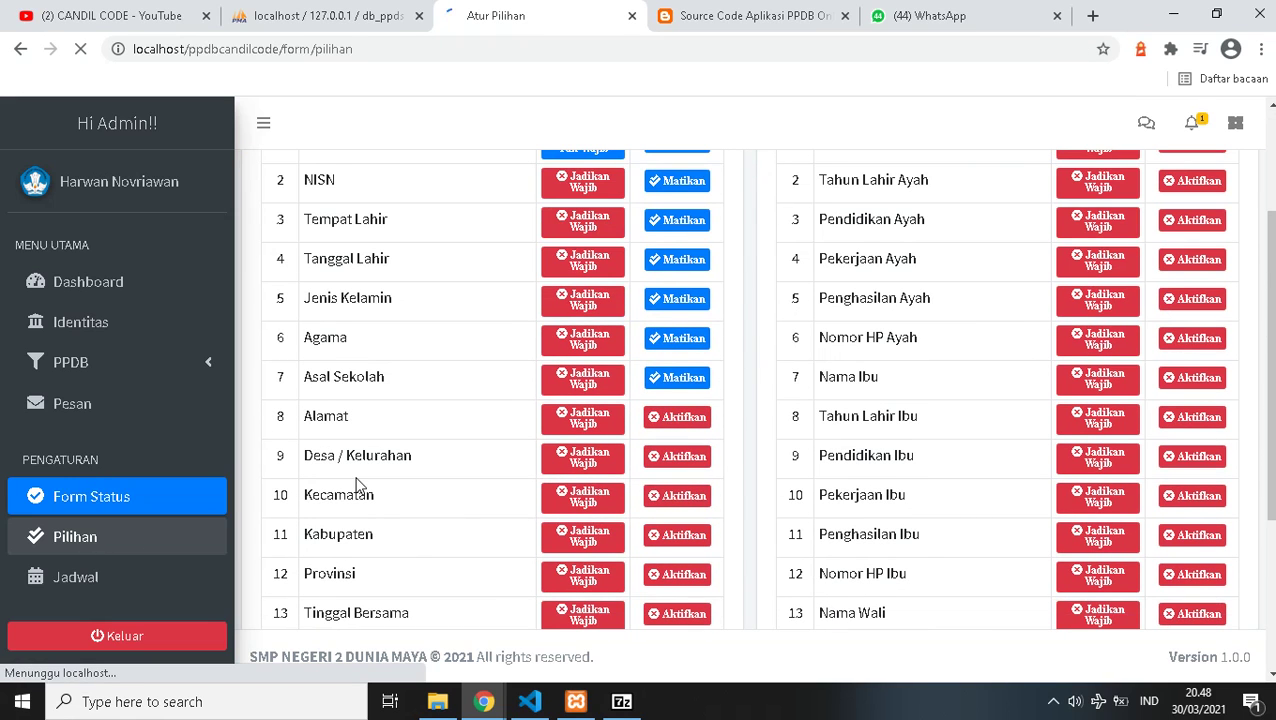
{"action": "scroll", "coordinate": [510, 395], "scroll_direction": "down", "scroll_amount": 2}
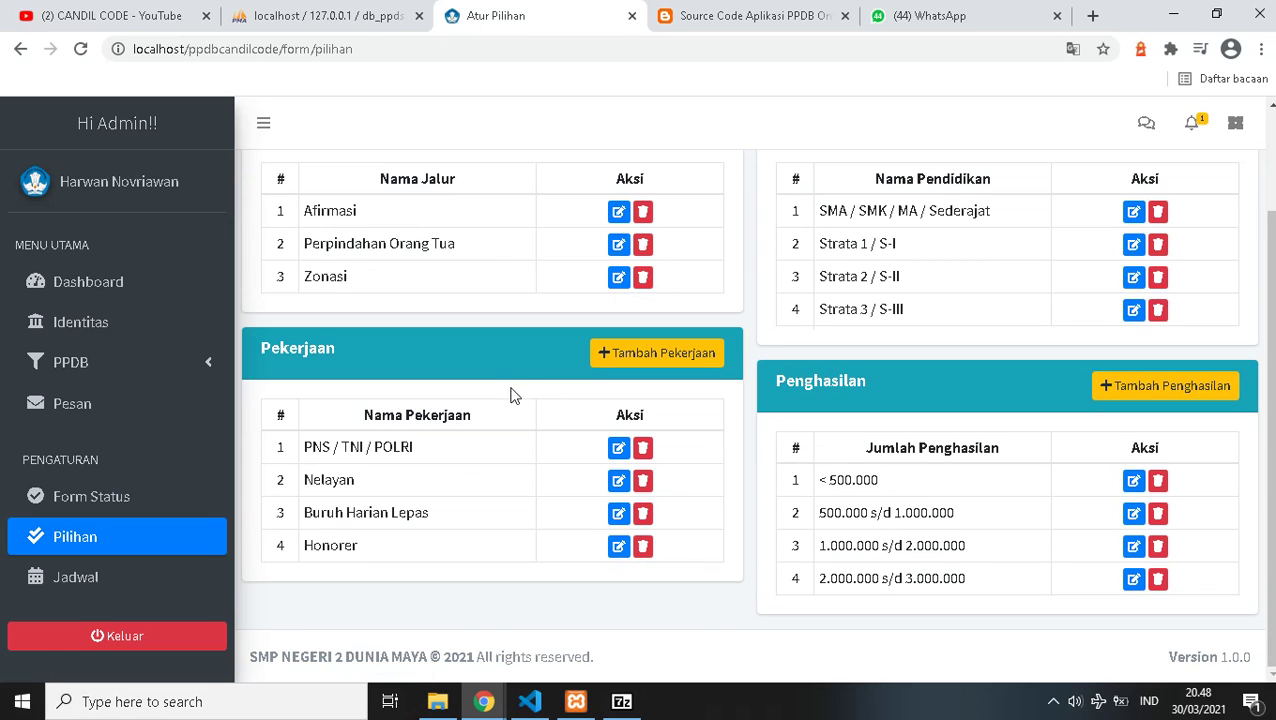
{"action": "scroll", "coordinate": [340, 285], "scroll_direction": "up", "scroll_amount": 2}
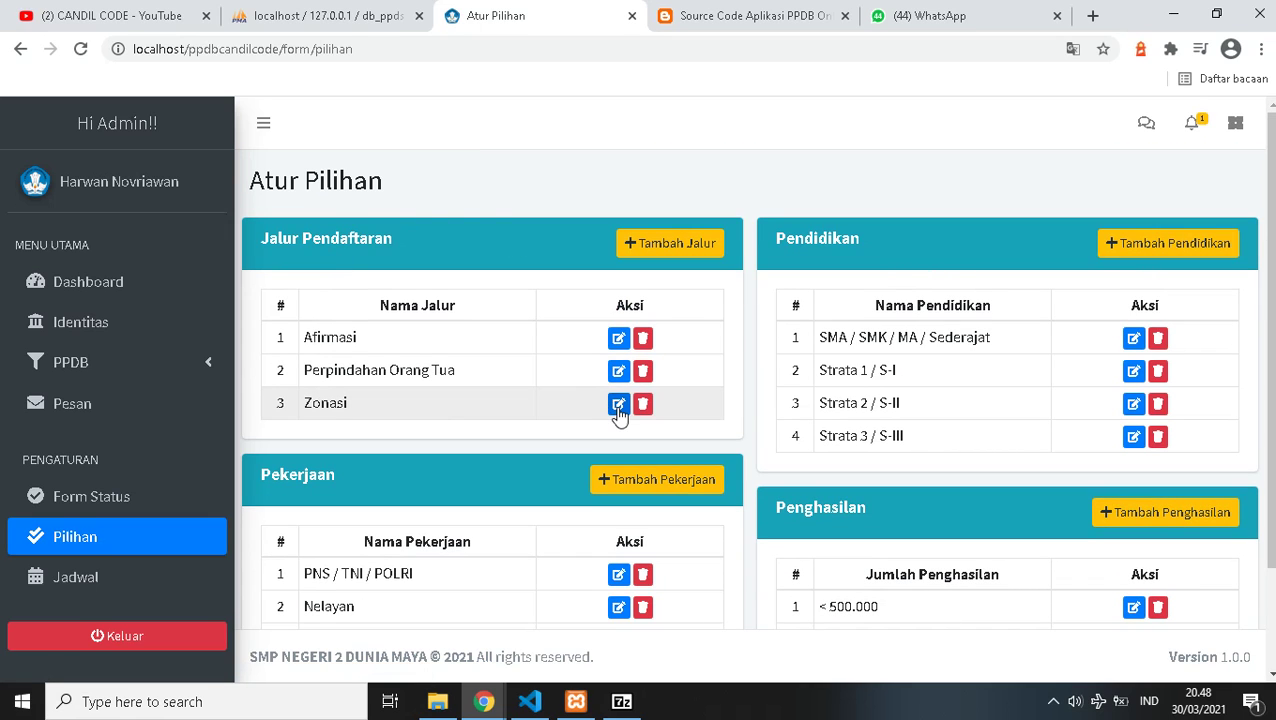
{"action": "scroll", "coordinate": [371, 411], "scroll_direction": "down", "scroll_amount": 2}
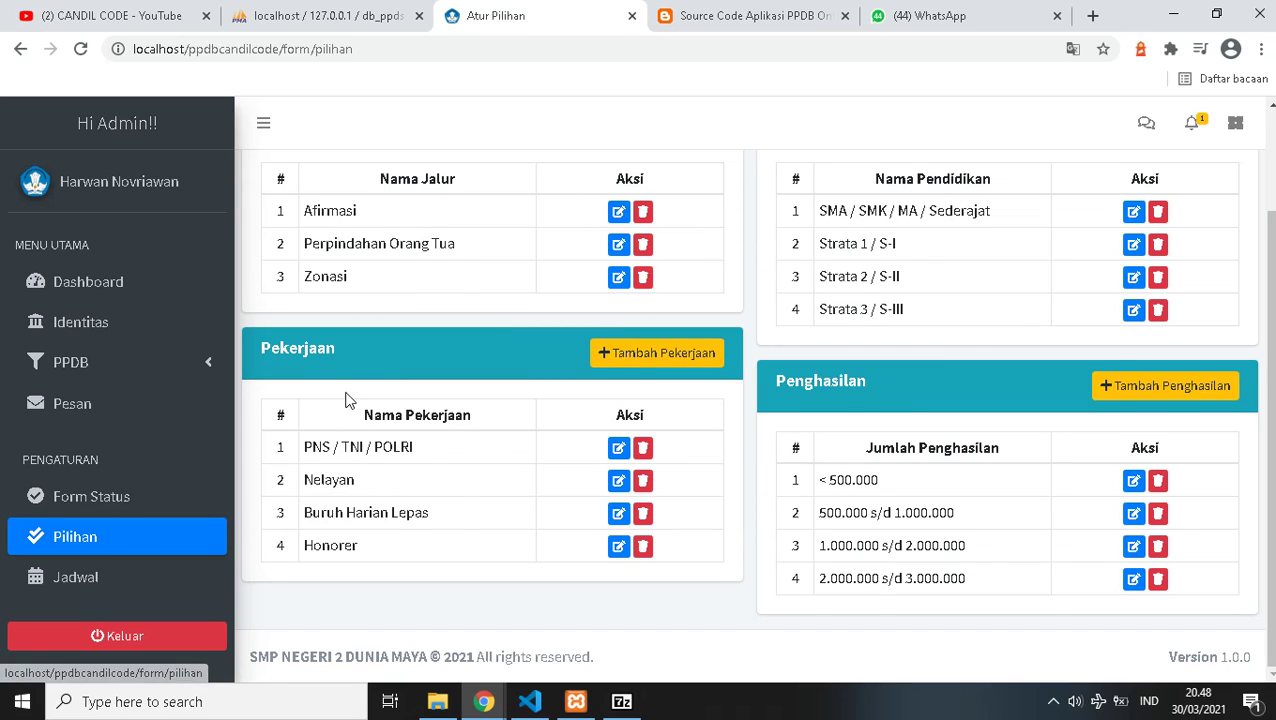
{"action": "scroll", "coordinate": [347, 399], "scroll_direction": "up", "scroll_amount": 2}
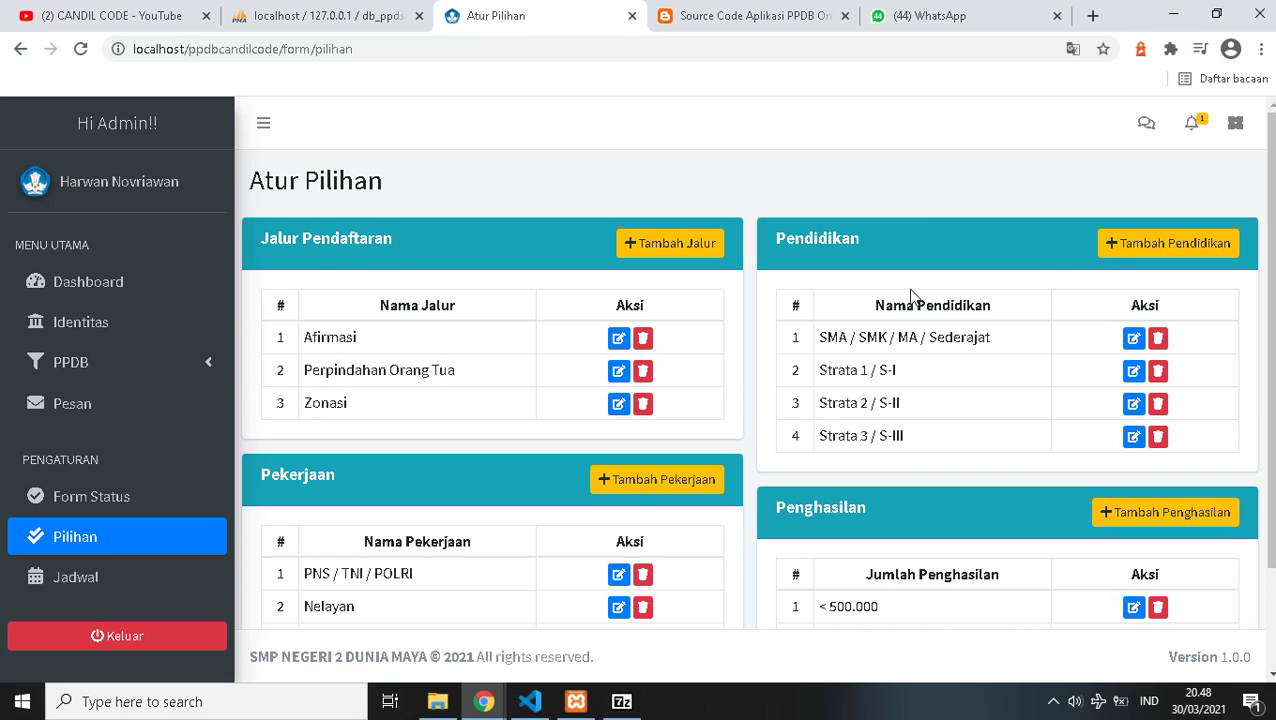
{"action": "scroll", "coordinate": [200, 509], "scroll_direction": "down", "scroll_amount": 2}
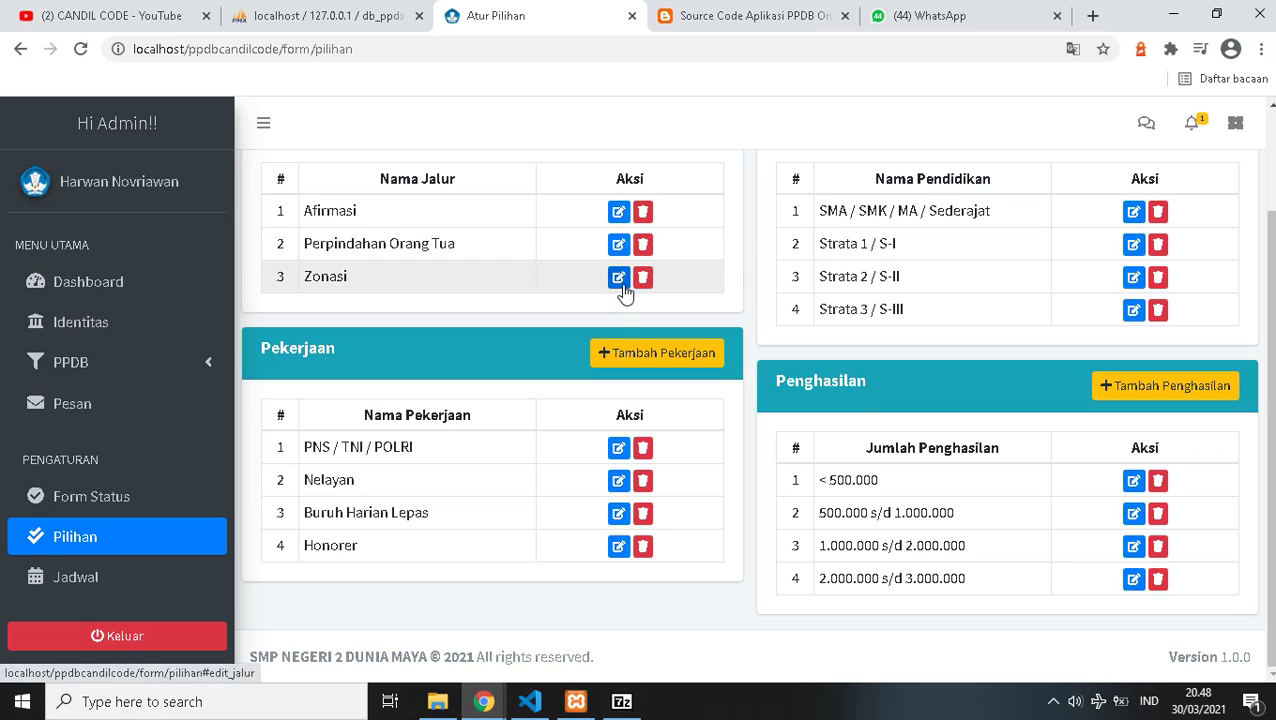
{"action": "left_click", "coordinate": [619, 276]}
{"action": "left_click", "coordinate": [748, 306]}
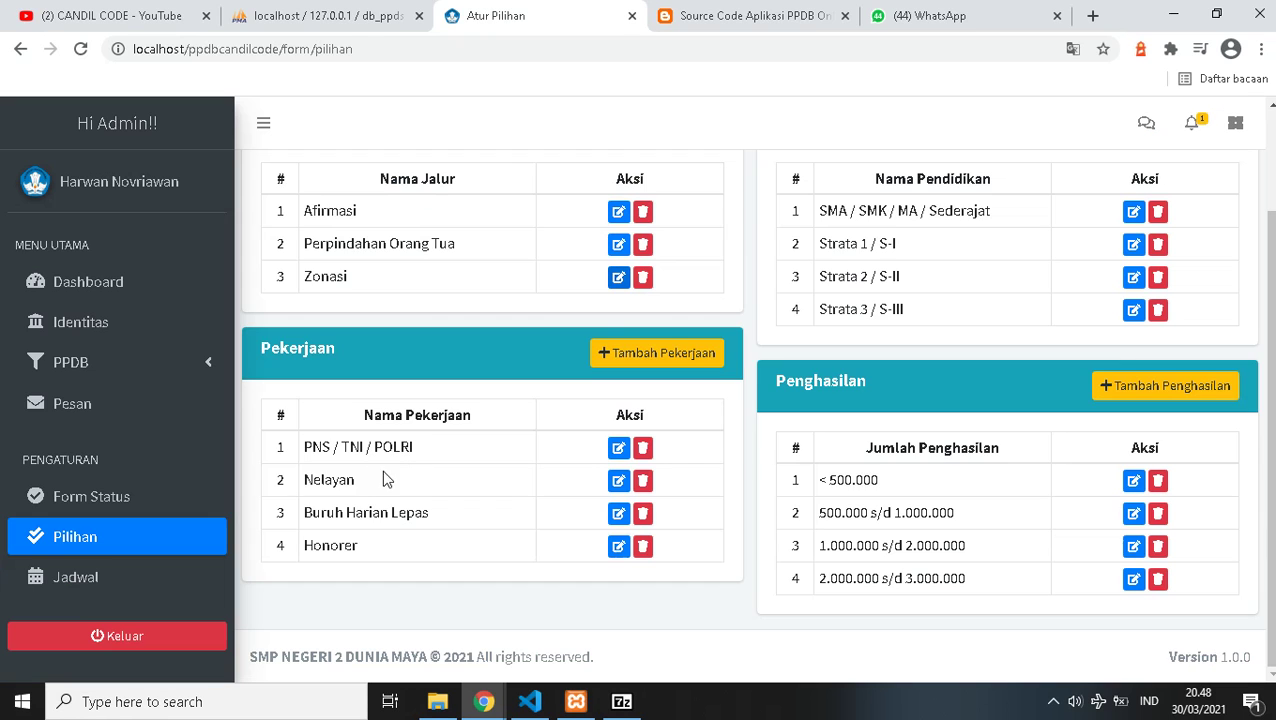
{"action": "scroll", "coordinate": [817, 405], "scroll_direction": "up", "scroll_amount": 2}
{"action": "scroll", "coordinate": [817, 405], "scroll_direction": "down", "scroll_amount": 2}
{"action": "left_click", "coordinate": [84, 591]}
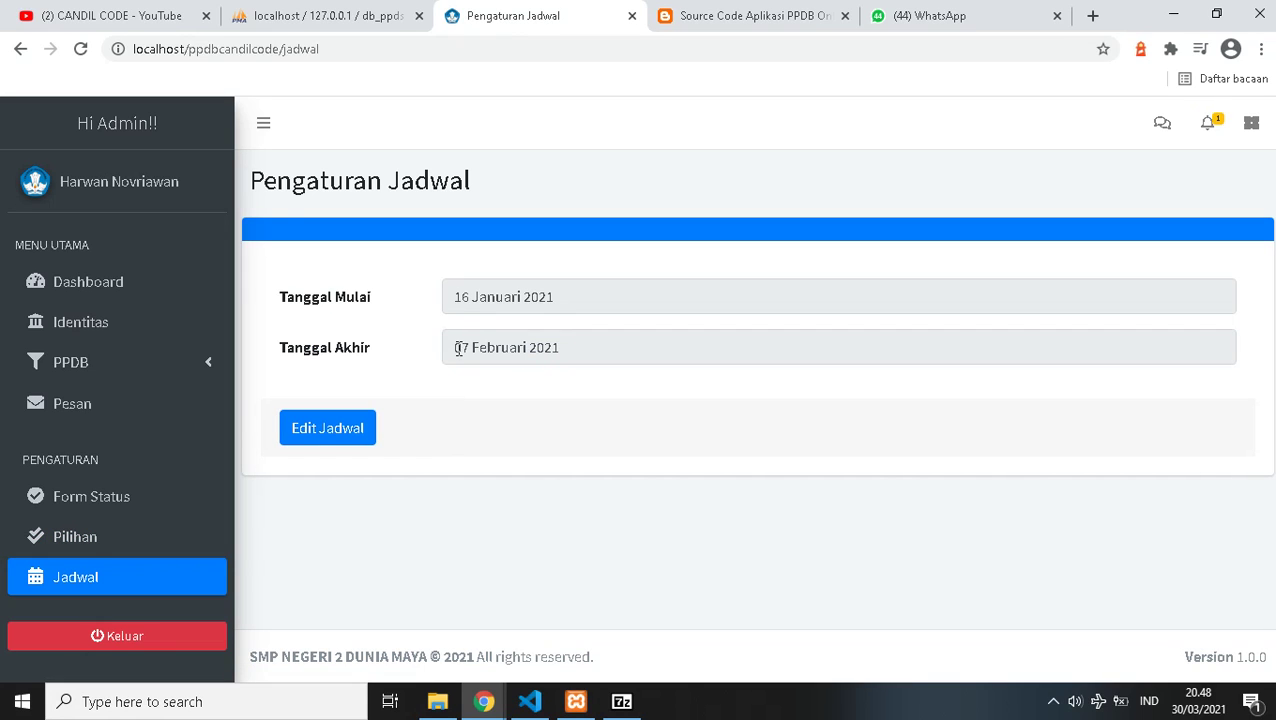
- Edit the schedule, change the Tanggal Akhir month from 02 to 04 (07 April 2021), and save
{"action": "left_click", "coordinate": [479, 305]}
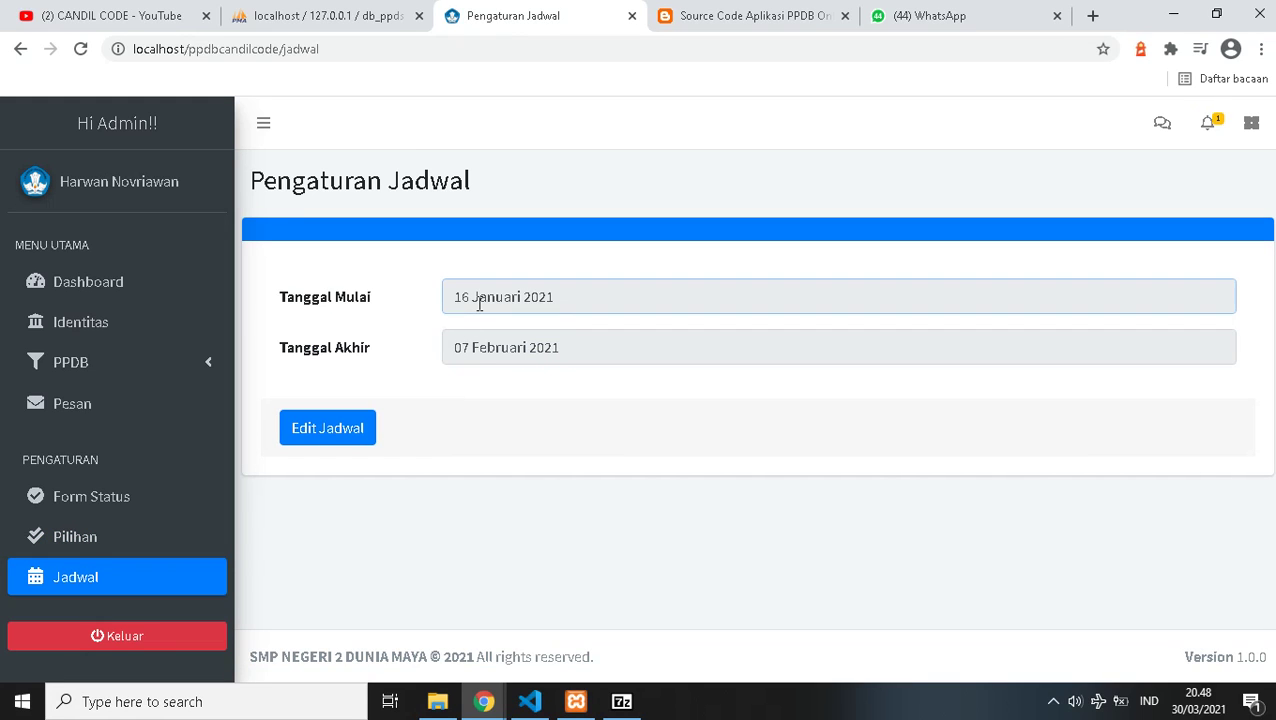
{"action": "left_click", "coordinate": [479, 360]}
{"action": "left_click", "coordinate": [330, 430]}
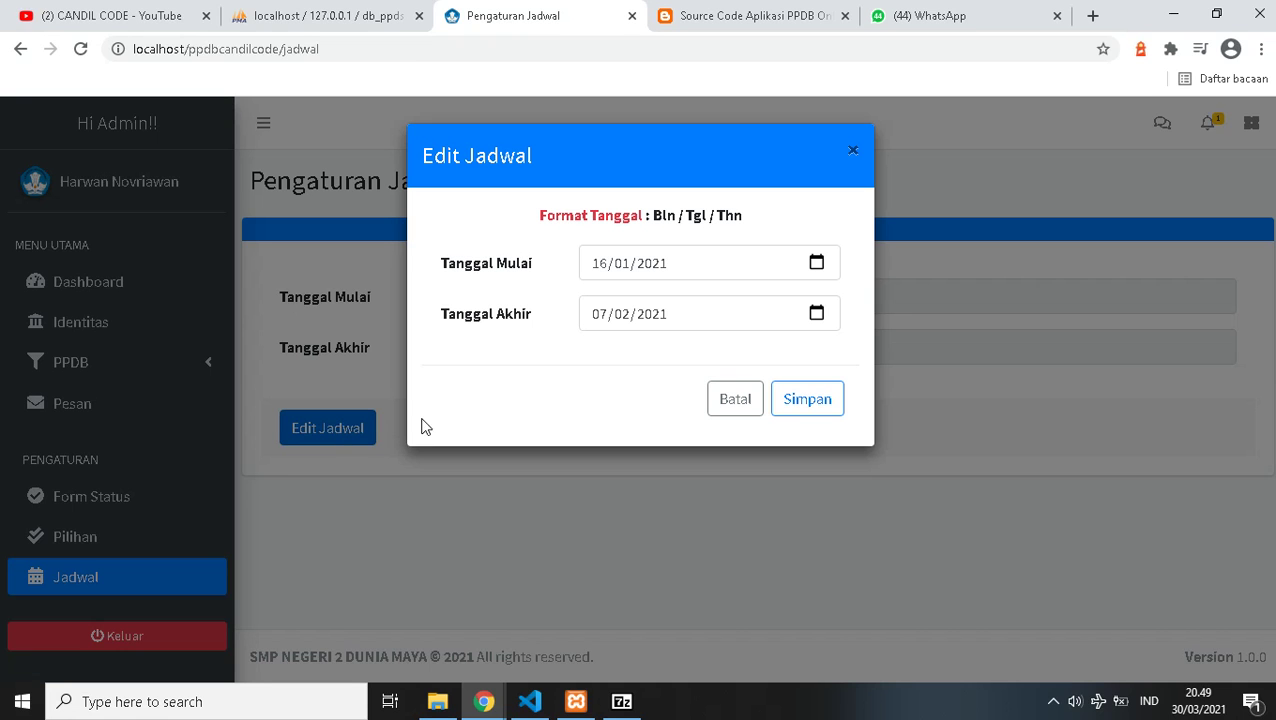
{"action": "left_click", "coordinate": [608, 318]}
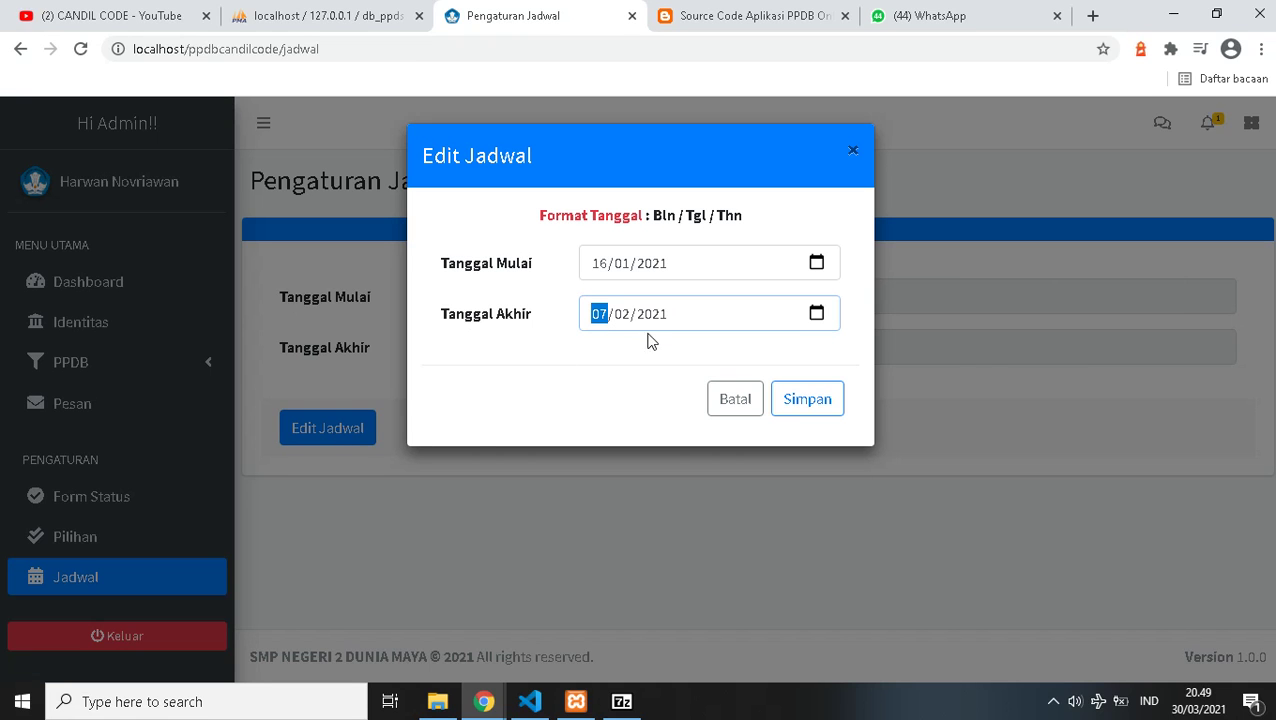
{"action": "left_click", "coordinate": [621, 320]}
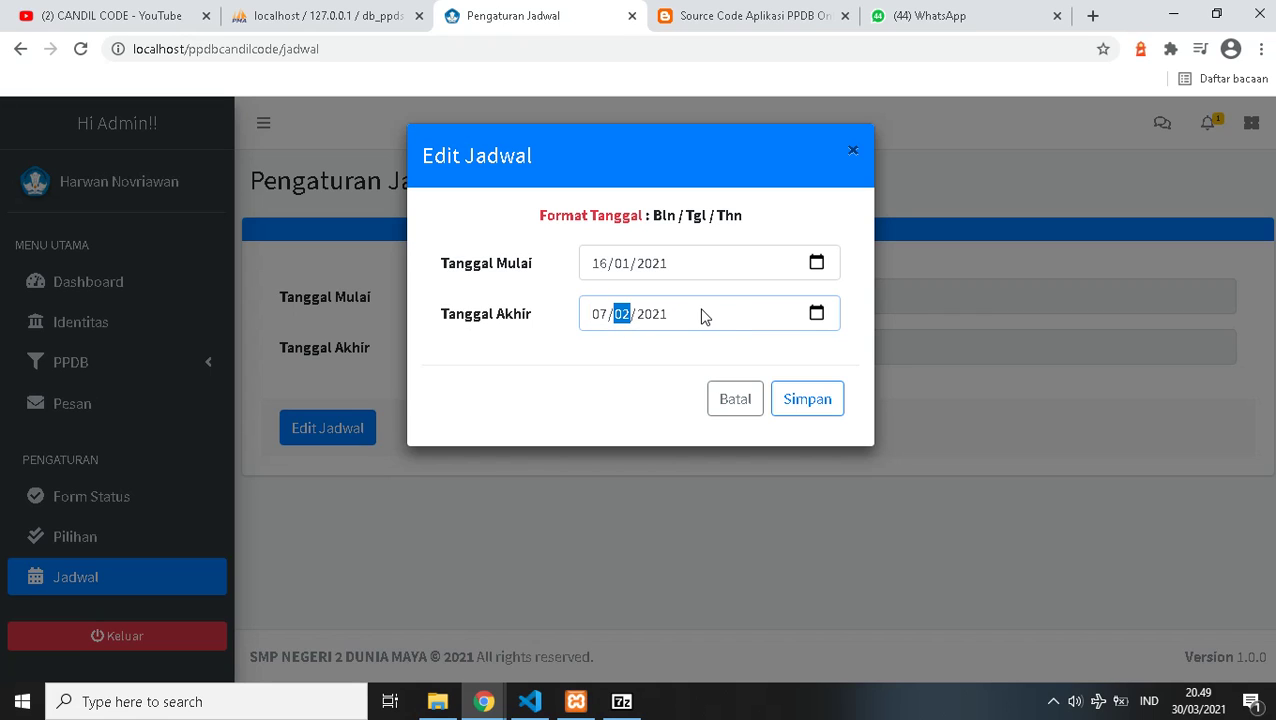
{"action": "left_click", "coordinate": [658, 317]}
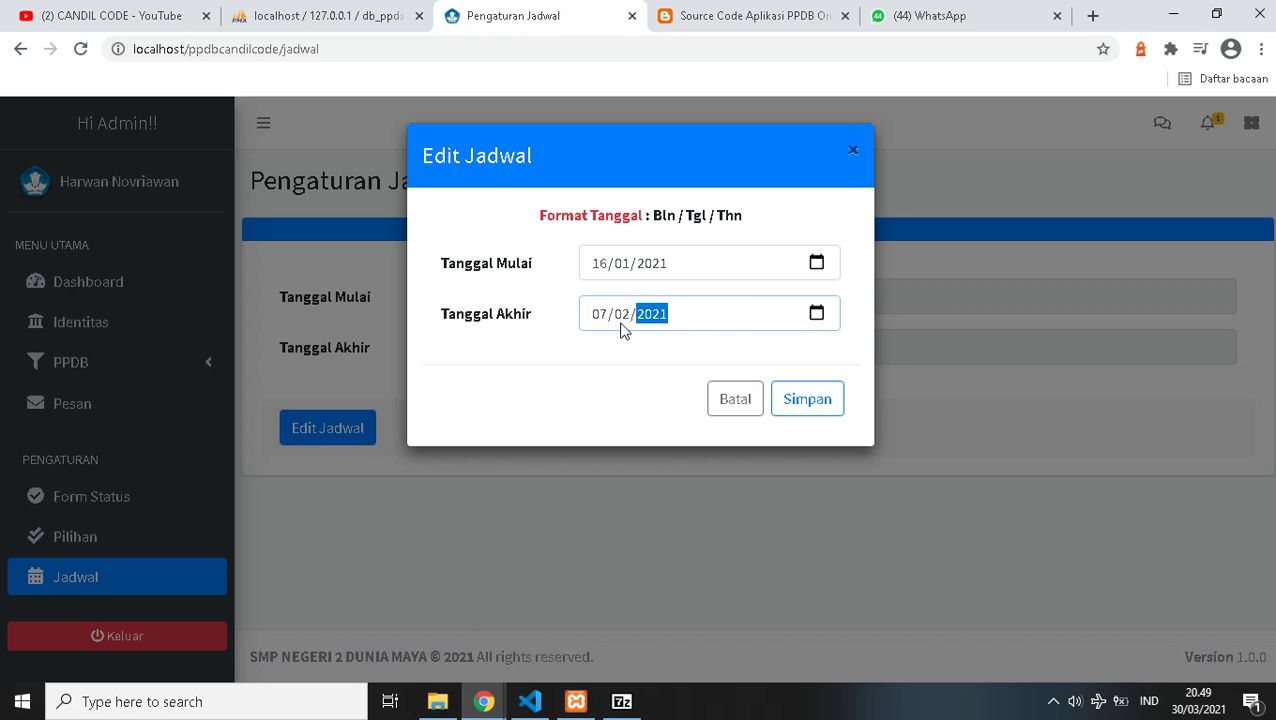
{"action": "left_click", "coordinate": [621, 317]}
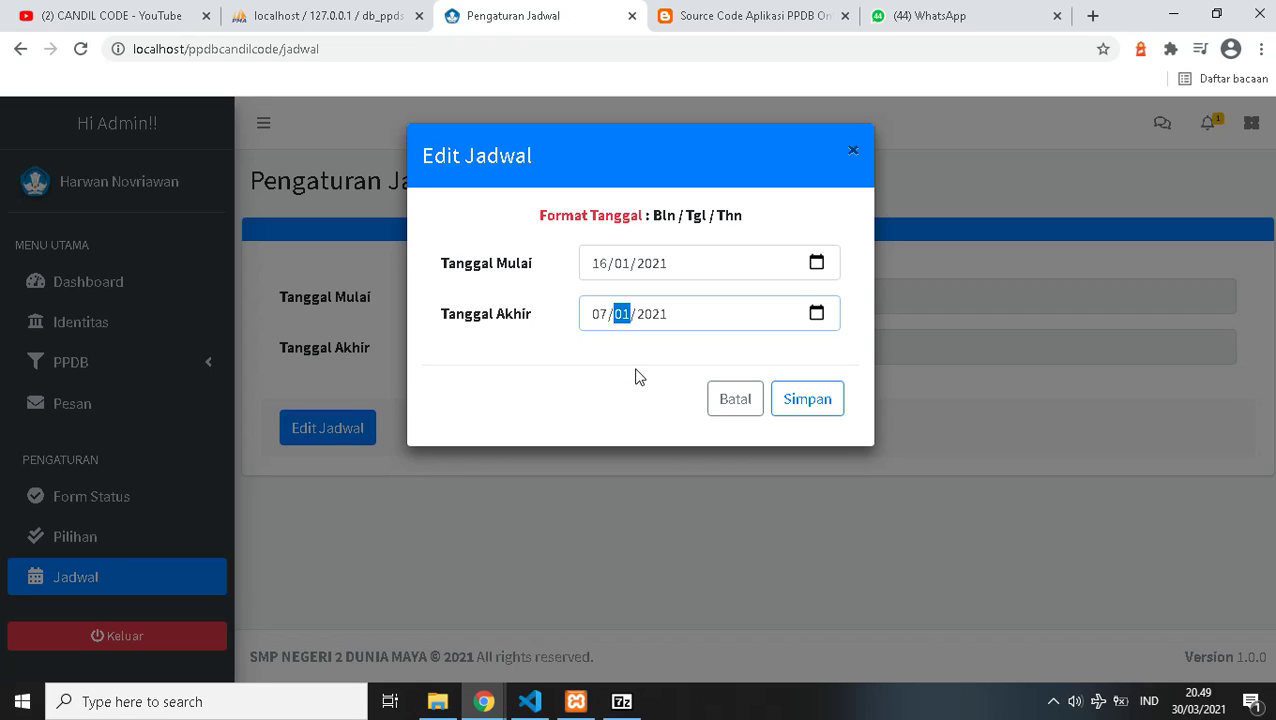
{"action": "key", "text": "BackSpace"}
{"action": "type", "text": "04"}
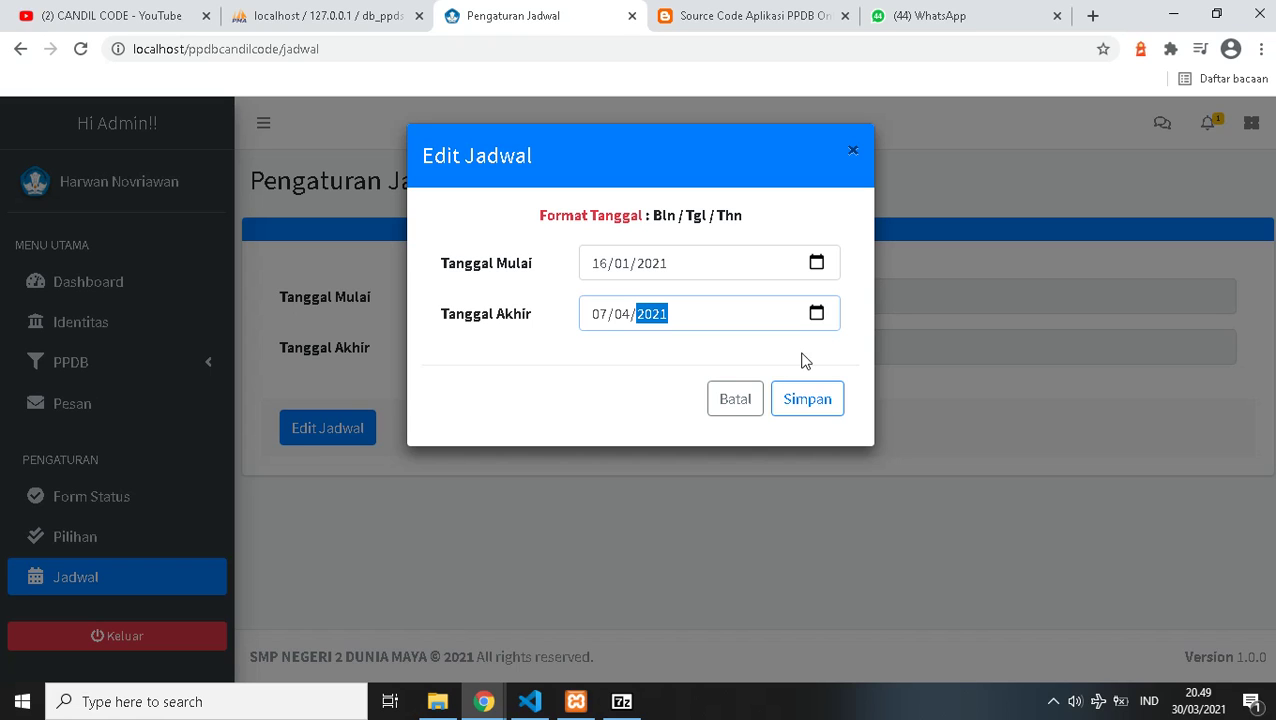
{"action": "left_click", "coordinate": [808, 407]}
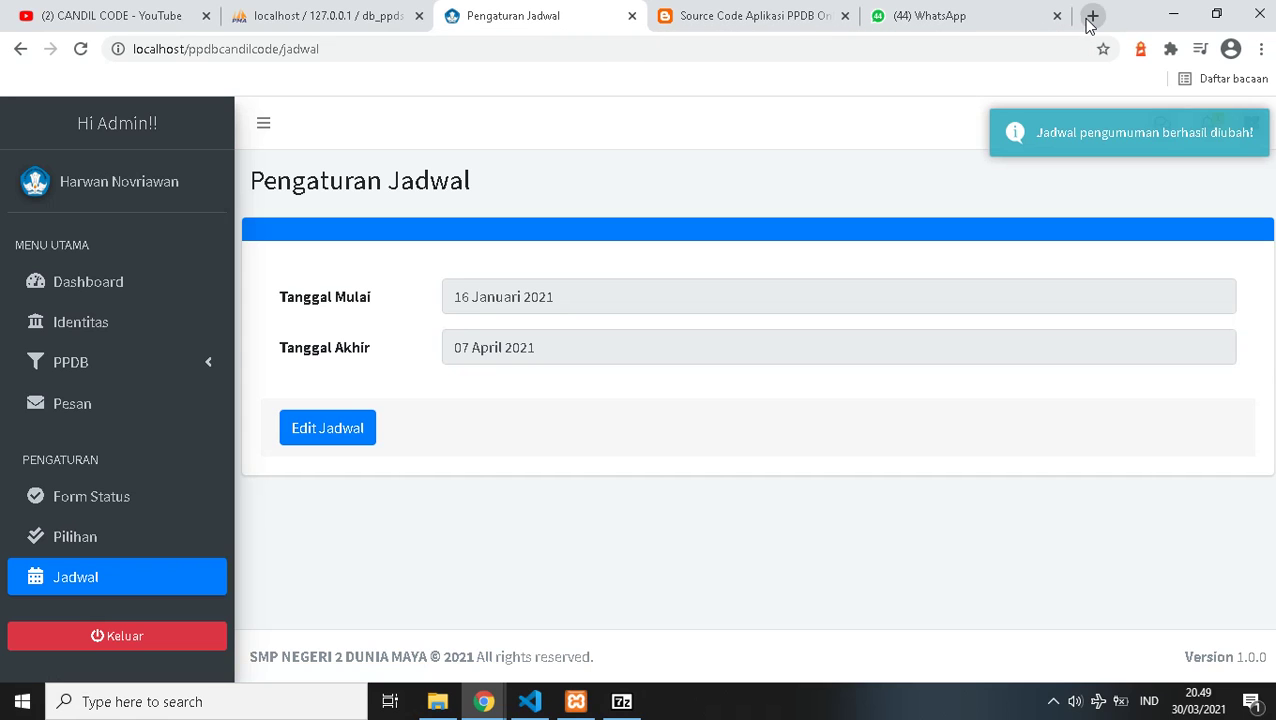
{"action": "key", "text": "ctrl+t"}
- Load localhost/ppdbcandilcode and open the Daftar Sekarang registration form
{"action": "type", "text": "l"}
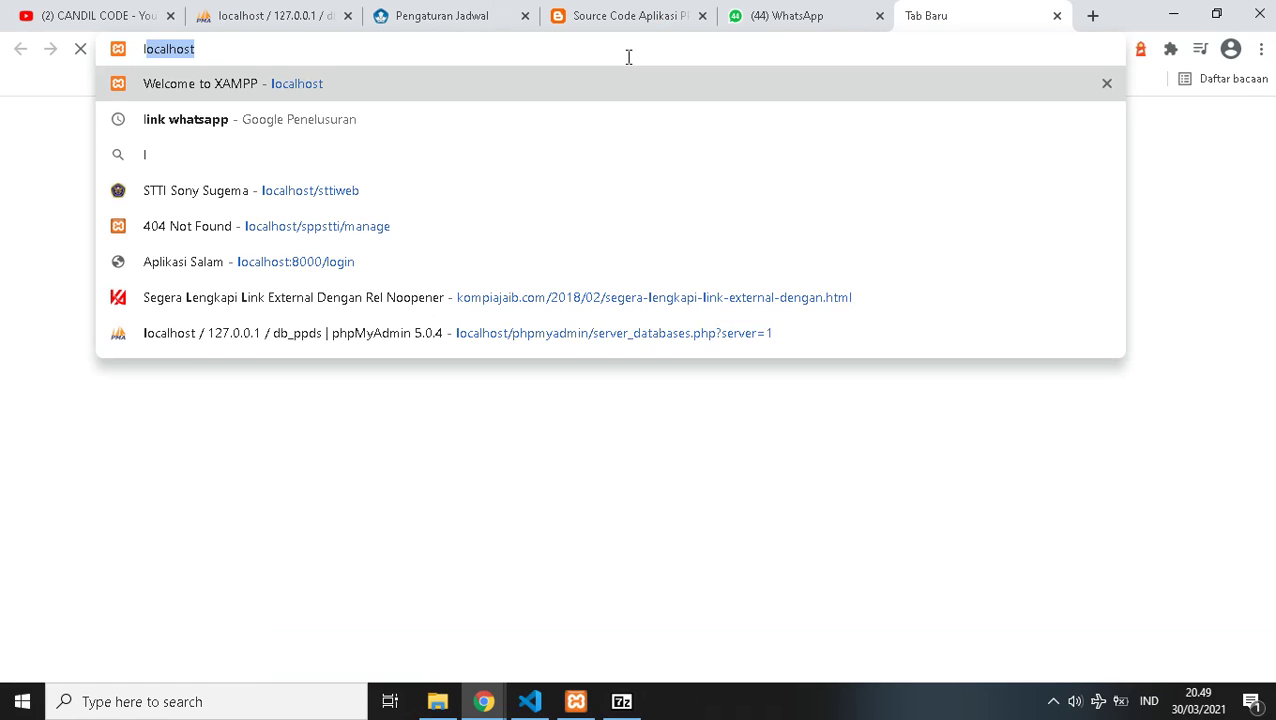
{"action": "type", "text": "ocalhost/p"}
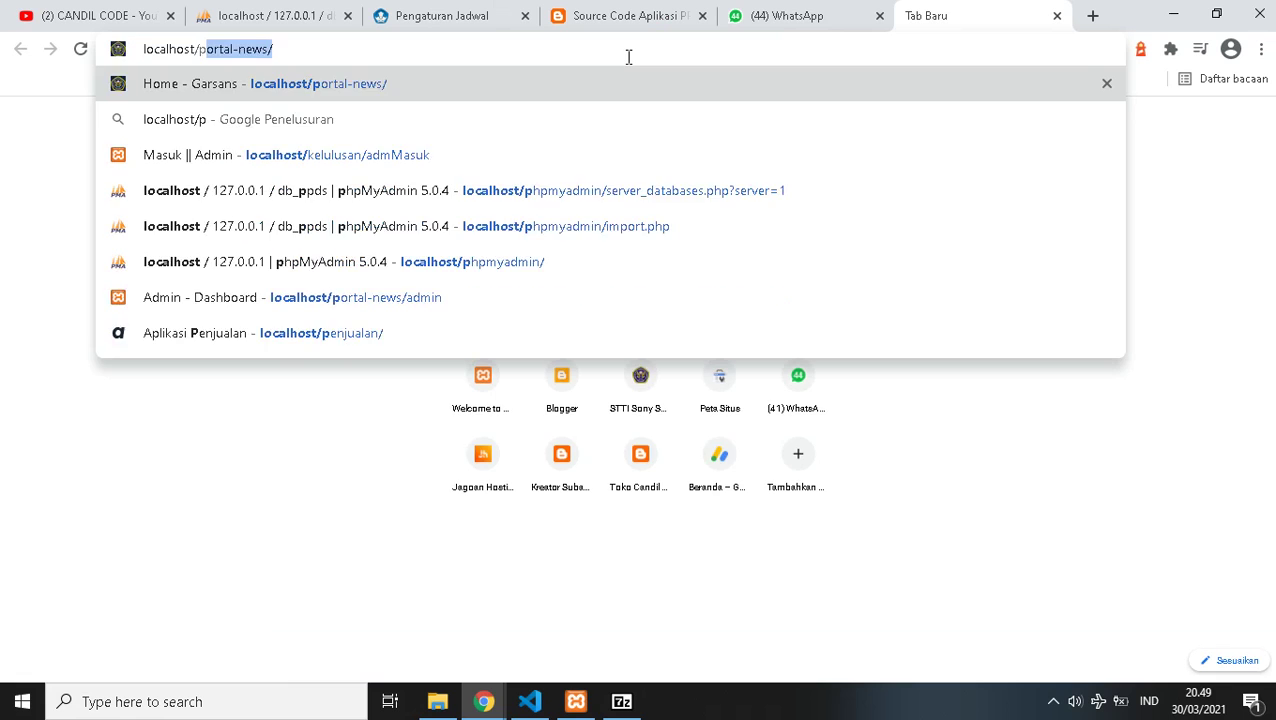
{"action": "type", "text": "pdb"}
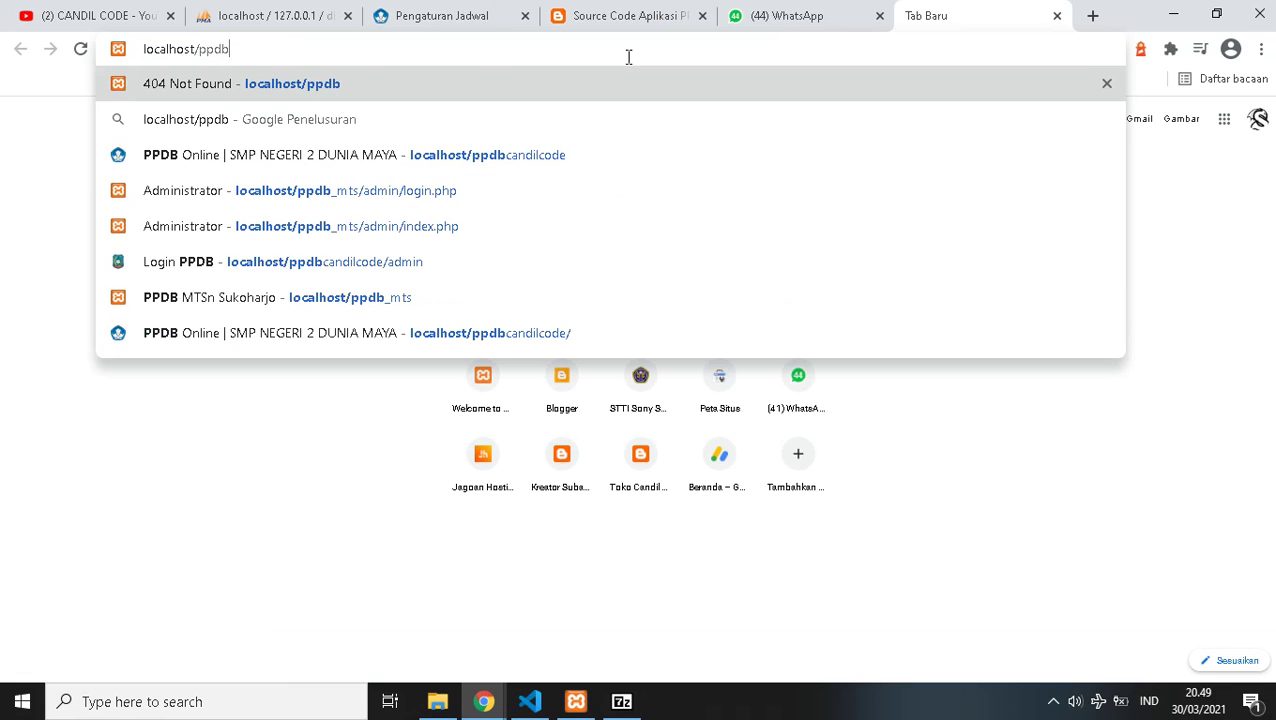
{"action": "type", "text": "candil"}
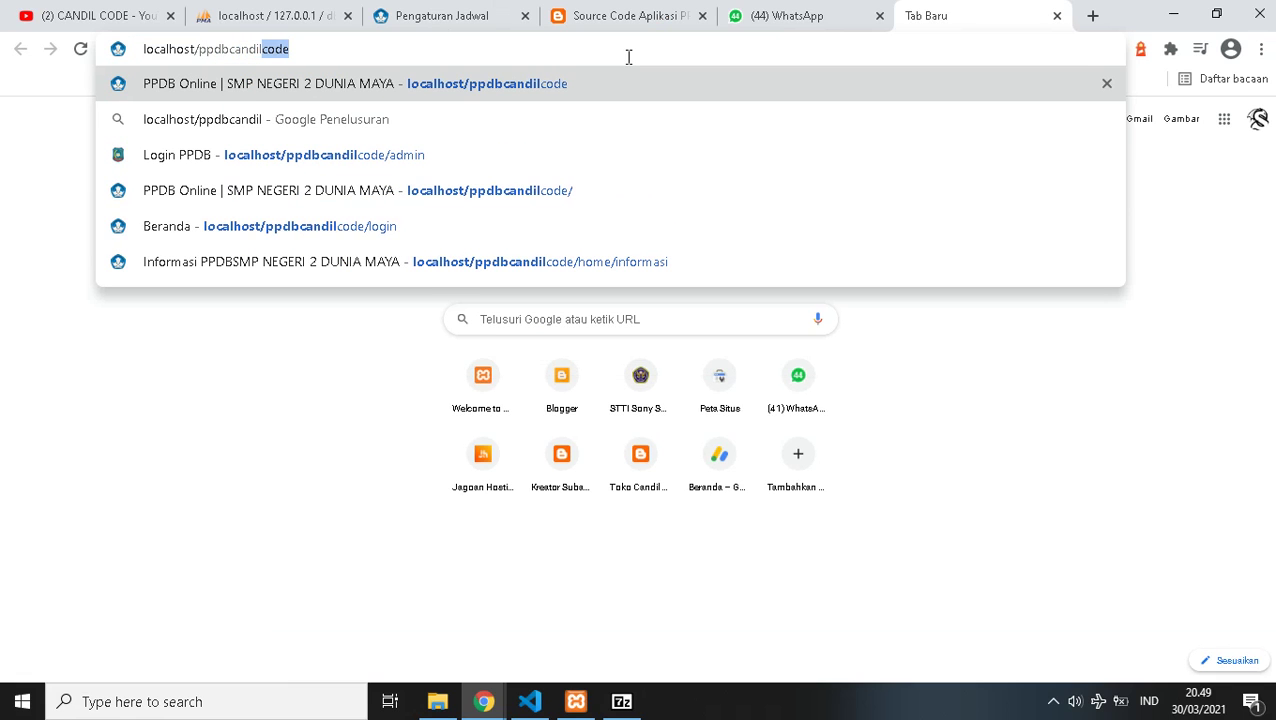
{"action": "type", "text": "code"}
{"action": "key", "text": "Return"}
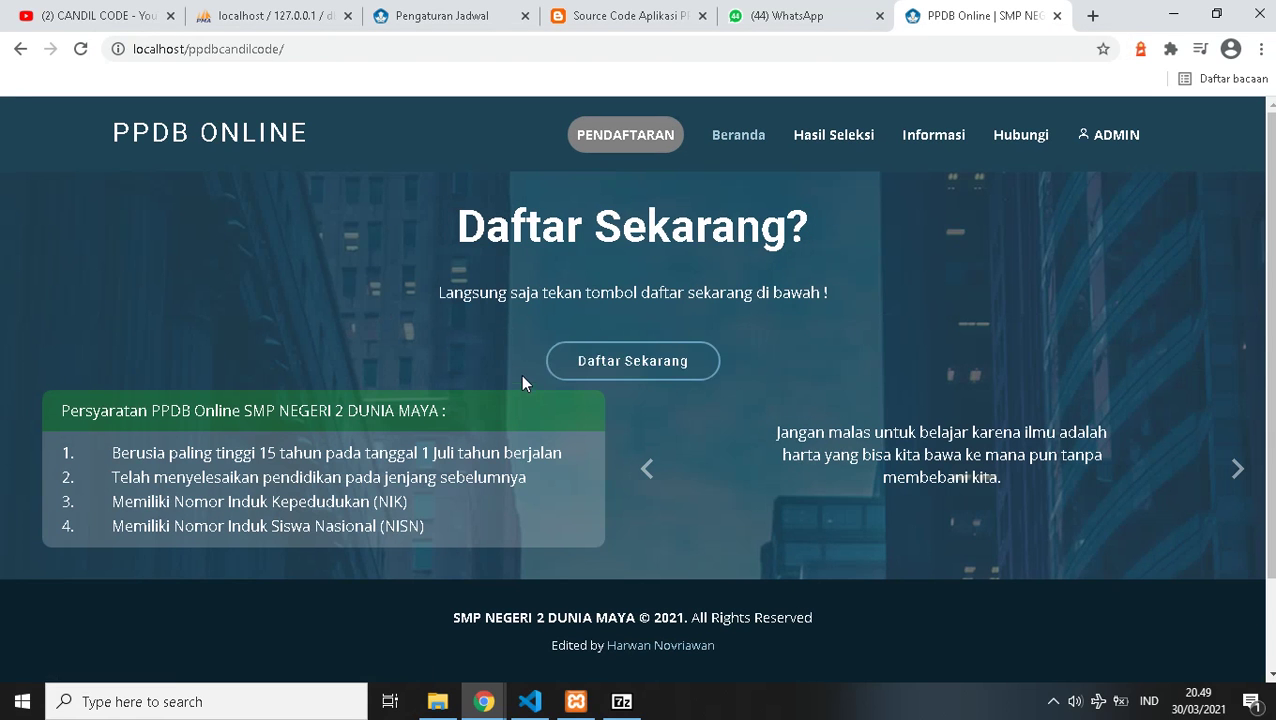
{"action": "left_click", "coordinate": [550, 370]}
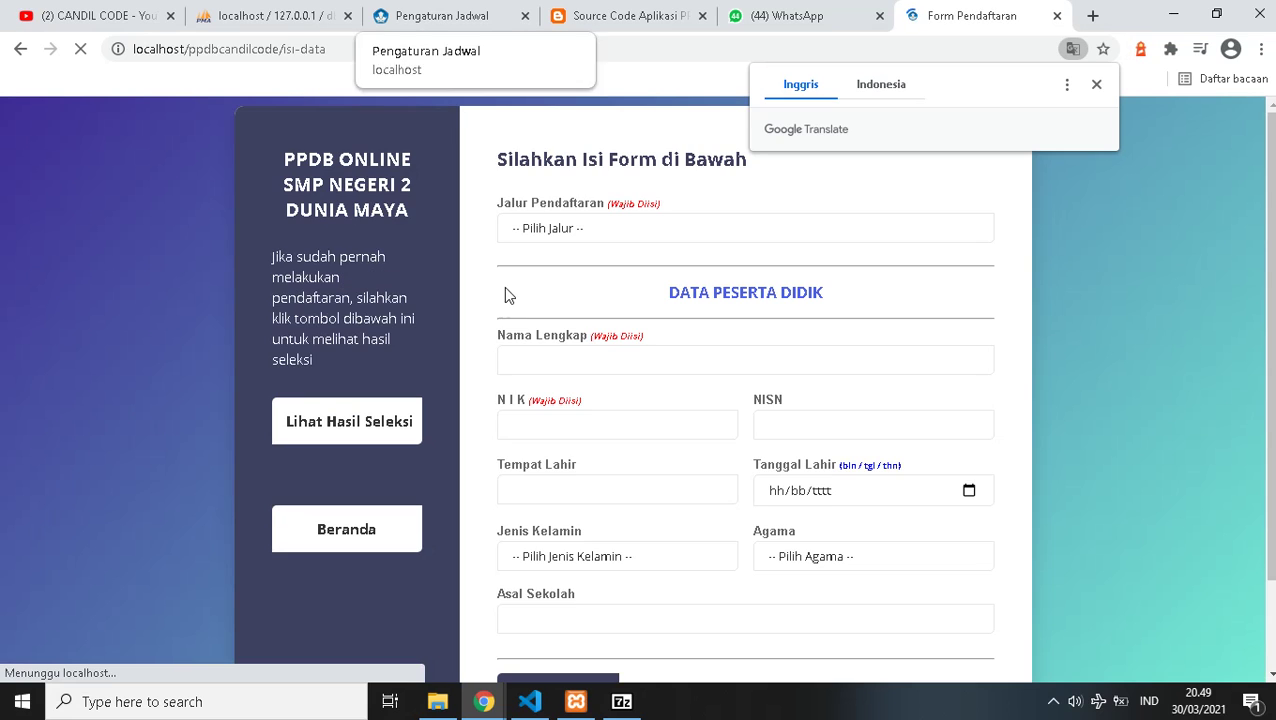
{"action": "scroll", "coordinate": [505, 300], "scroll_direction": "down", "scroll_amount": 2}
{"action": "scroll", "coordinate": [543, 575], "scroll_direction": "up", "scroll_amount": 2}
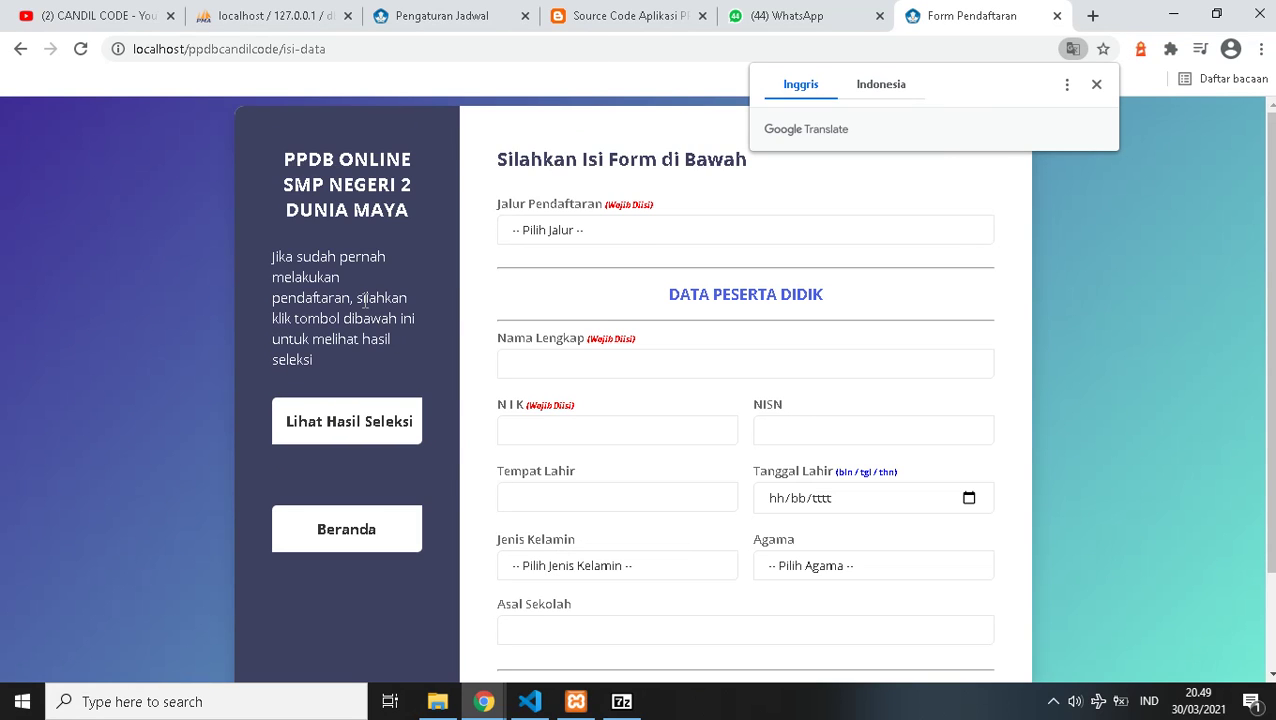
- Inspect the form's registration path list without changing it, then switch to the Source Code Aplikasi article
{"action": "left_click", "coordinate": [607, 232]}
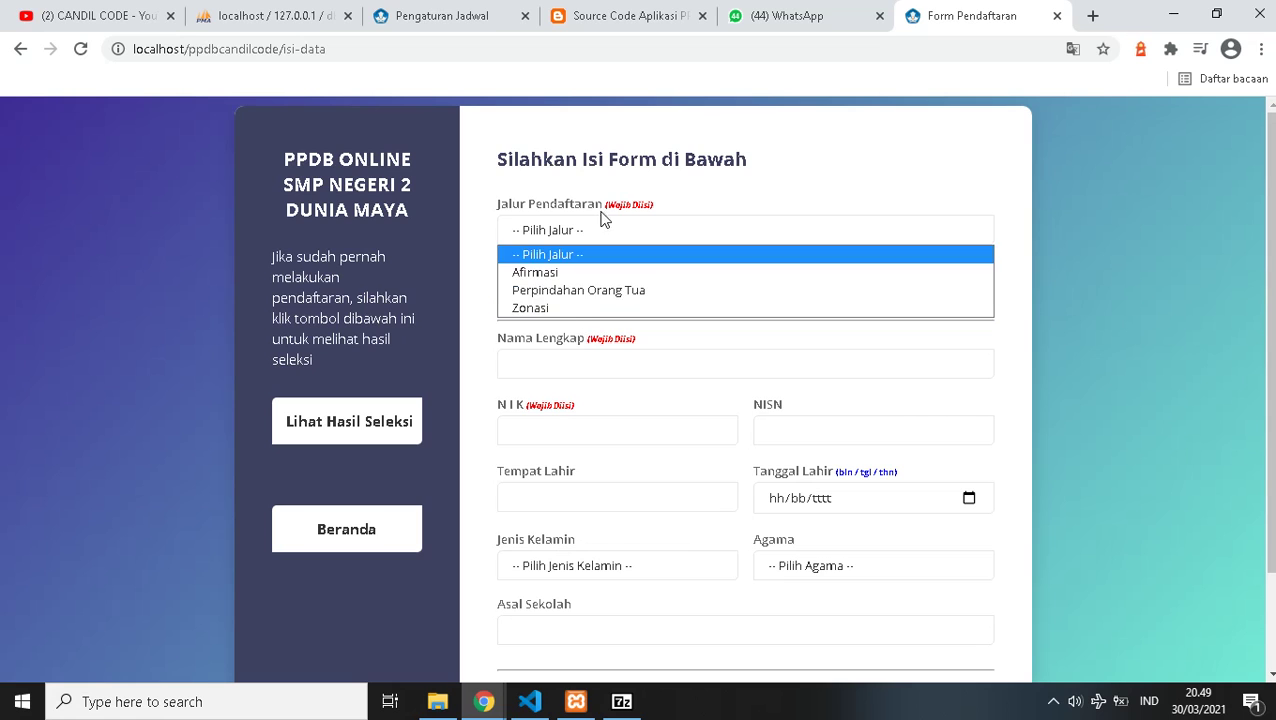
{"action": "left_click", "coordinate": [743, 198]}
{"action": "scroll", "coordinate": [712, 360], "scroll_direction": "down", "scroll_amount": 2}
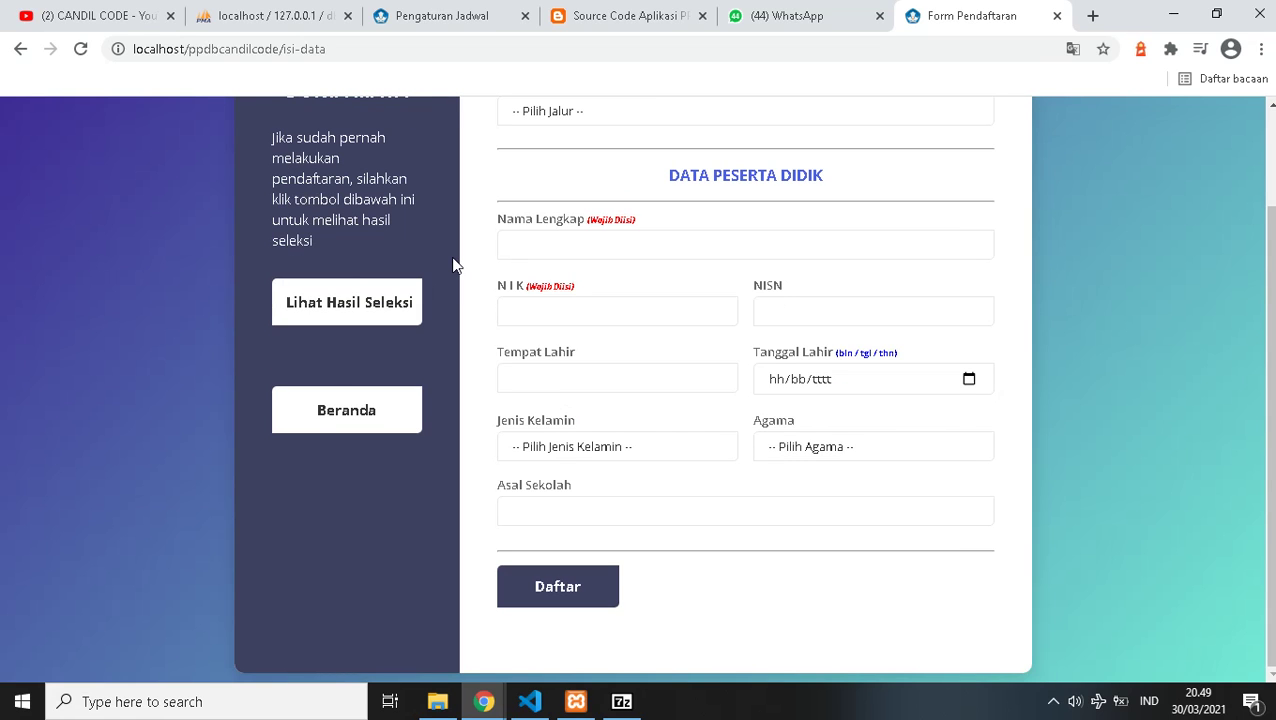
{"action": "scroll", "coordinate": [453, 265], "scroll_direction": "up", "scroll_amount": 2}
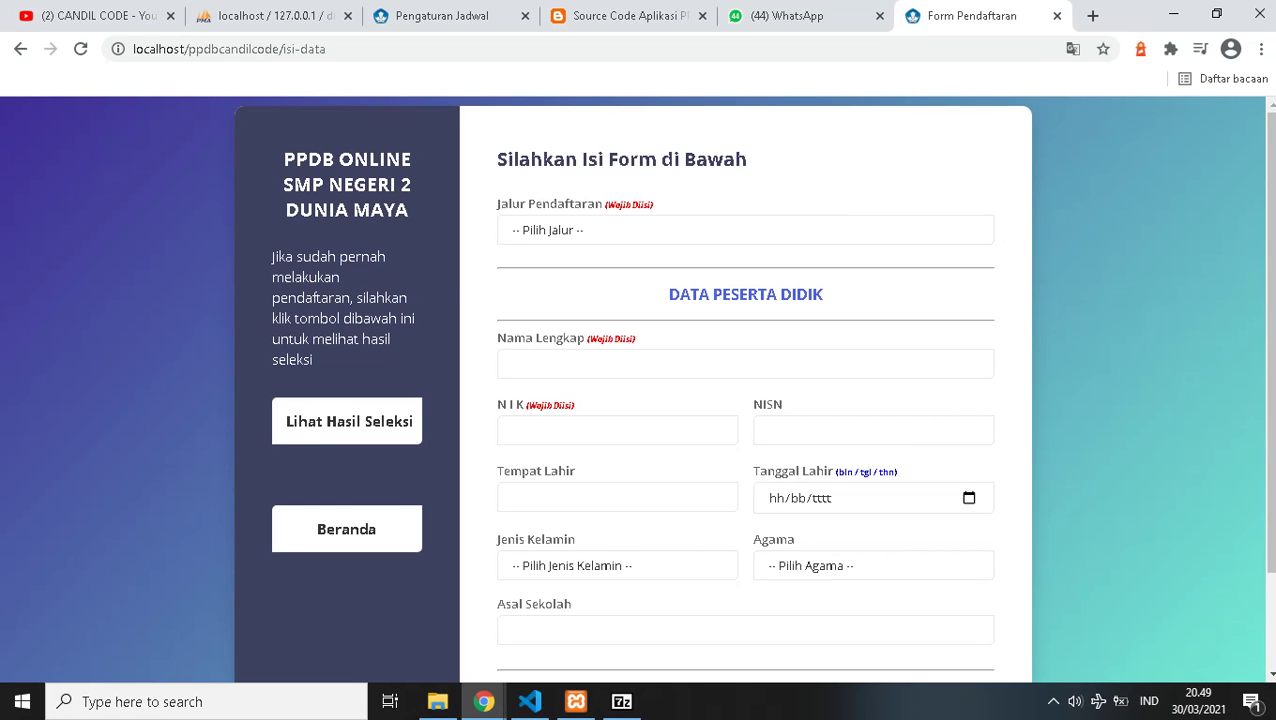
{"action": "scroll", "coordinate": [604, 299], "scroll_direction": "down", "scroll_amount": 2}
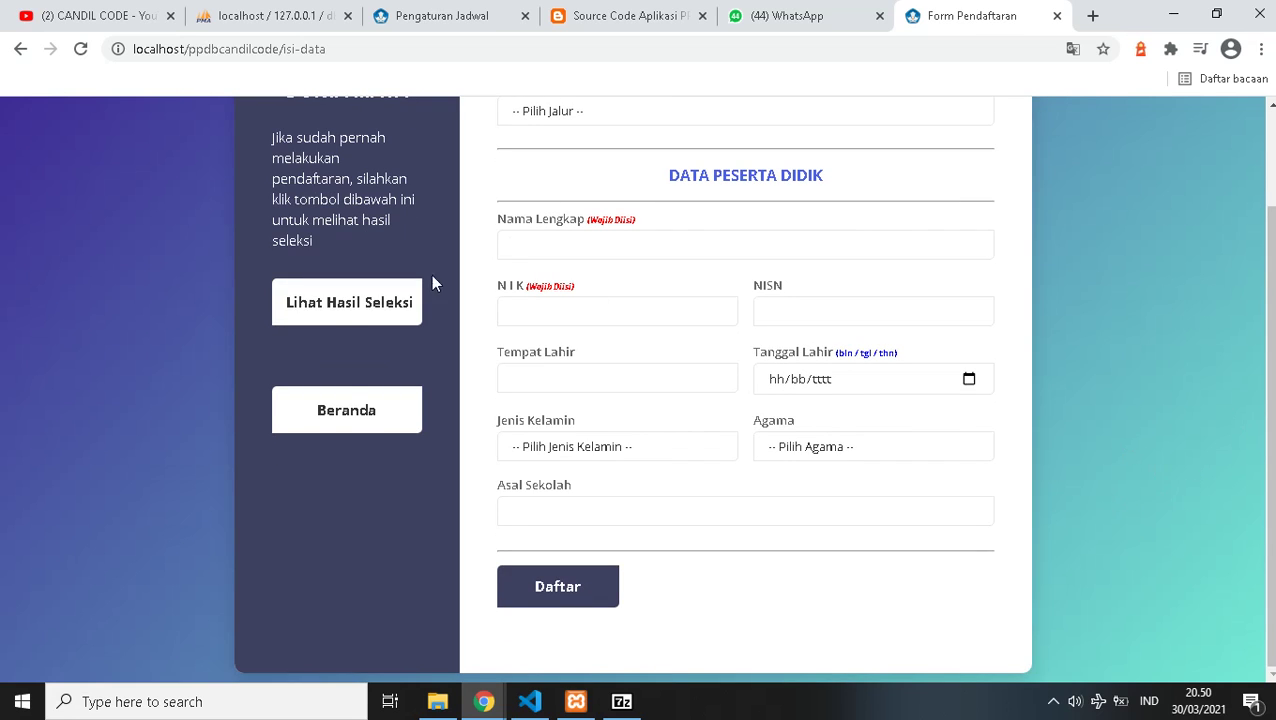
{"action": "scroll", "coordinate": [335, 480], "scroll_direction": "up", "scroll_amount": 2}
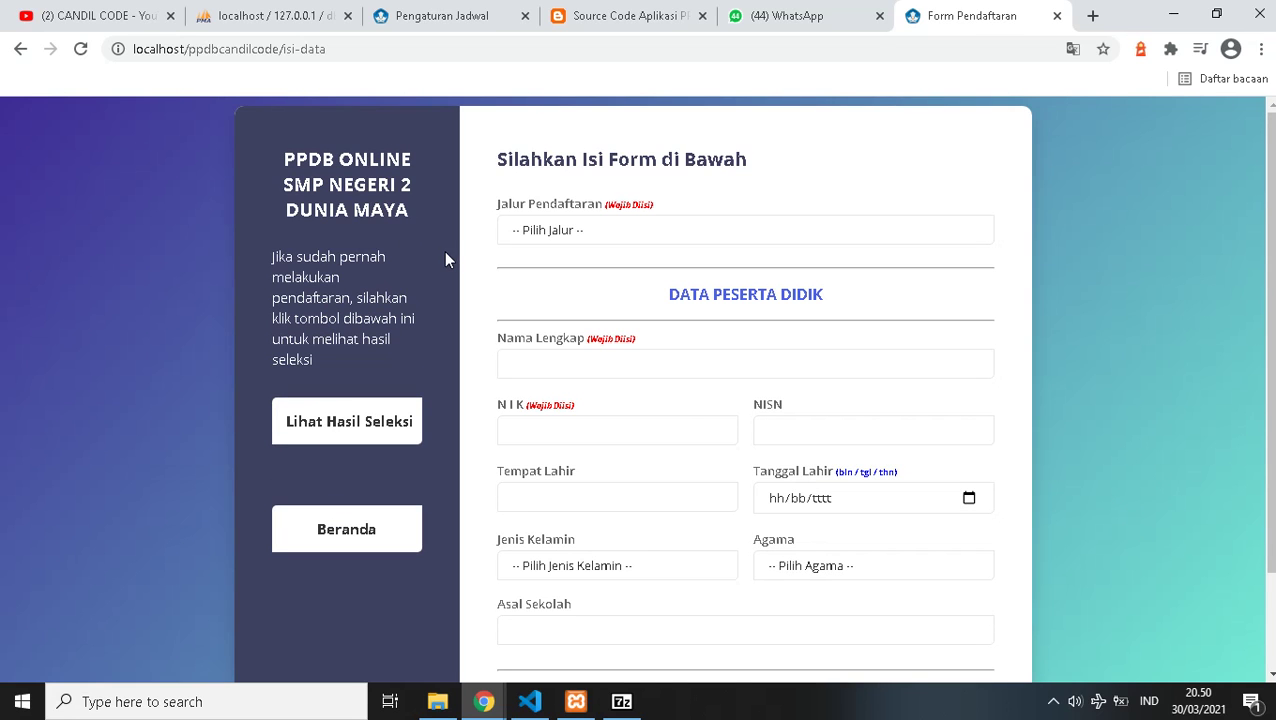
{"action": "left_click", "coordinate": [614, 20]}
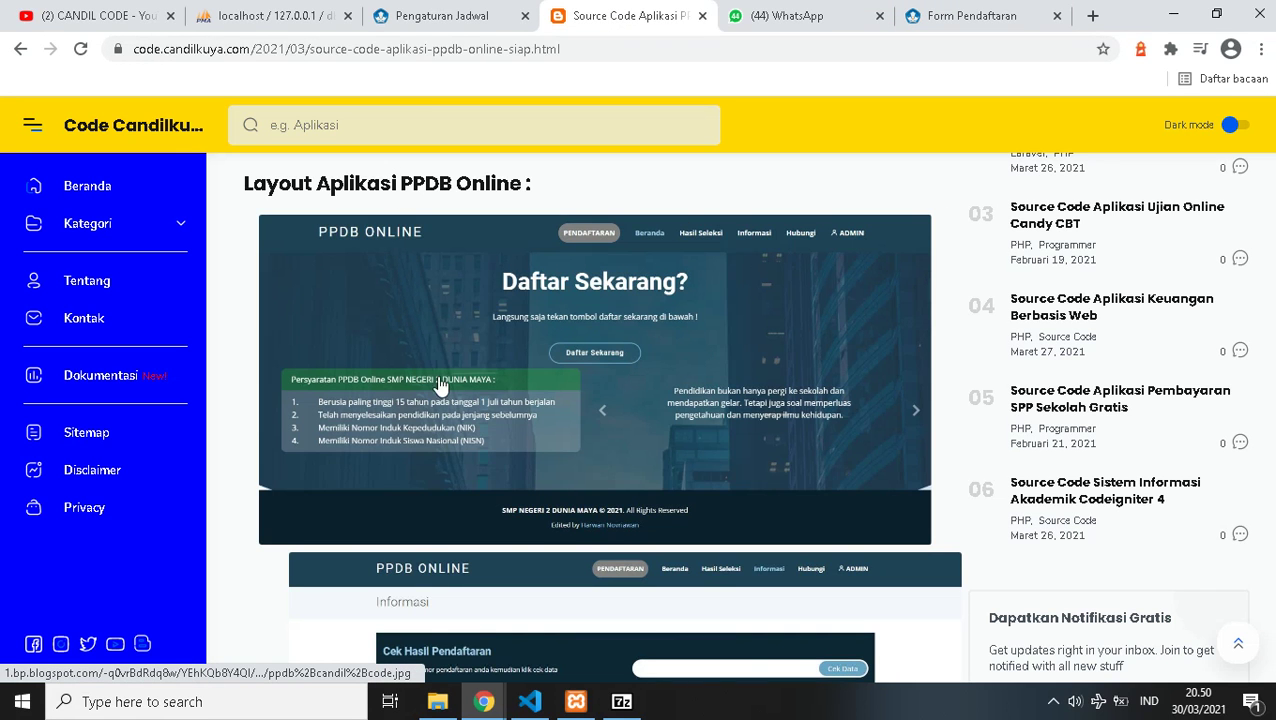
- Review the Pengaturan Jadwal page, expanding PPDB and glancing at notifications and the layout panel
{"action": "left_click", "coordinate": [400, 16]}
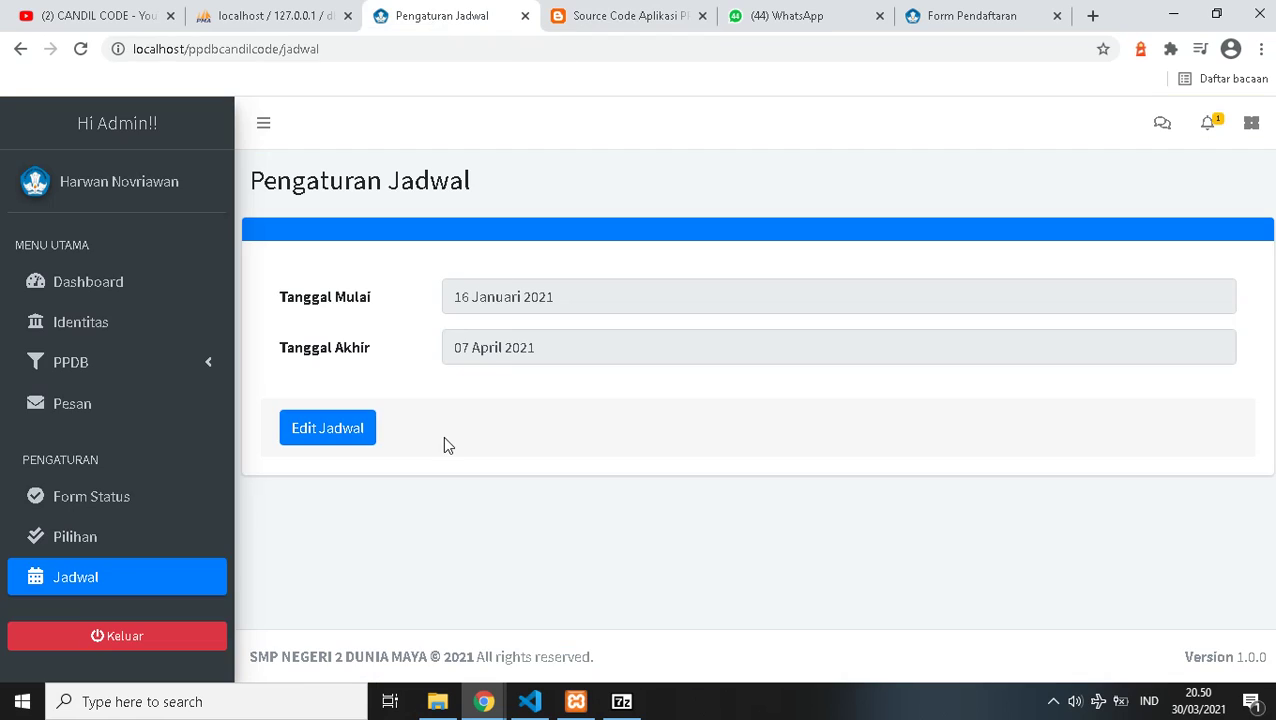
{"action": "left_click", "coordinate": [182, 376]}
{"action": "scroll", "coordinate": [213, 553], "scroll_direction": "down", "scroll_amount": 2}
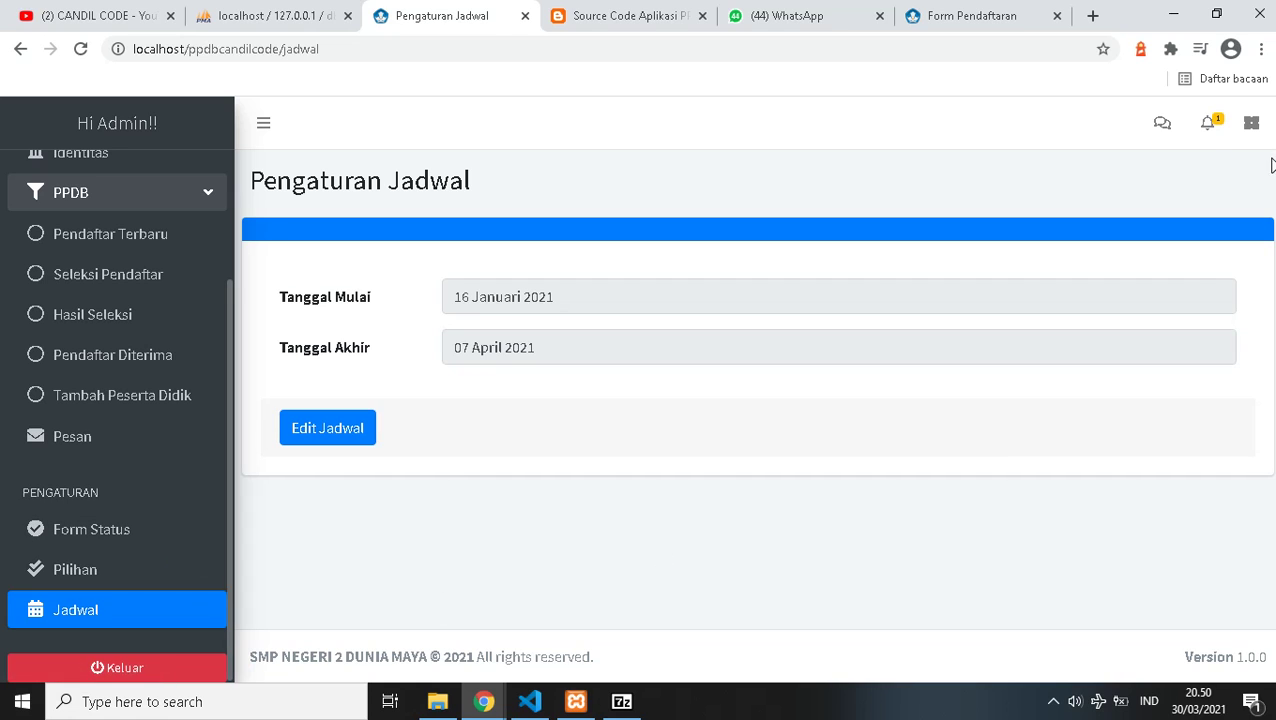
{"action": "left_click", "coordinate": [1209, 132]}
{"action": "left_click", "coordinate": [1210, 133]}
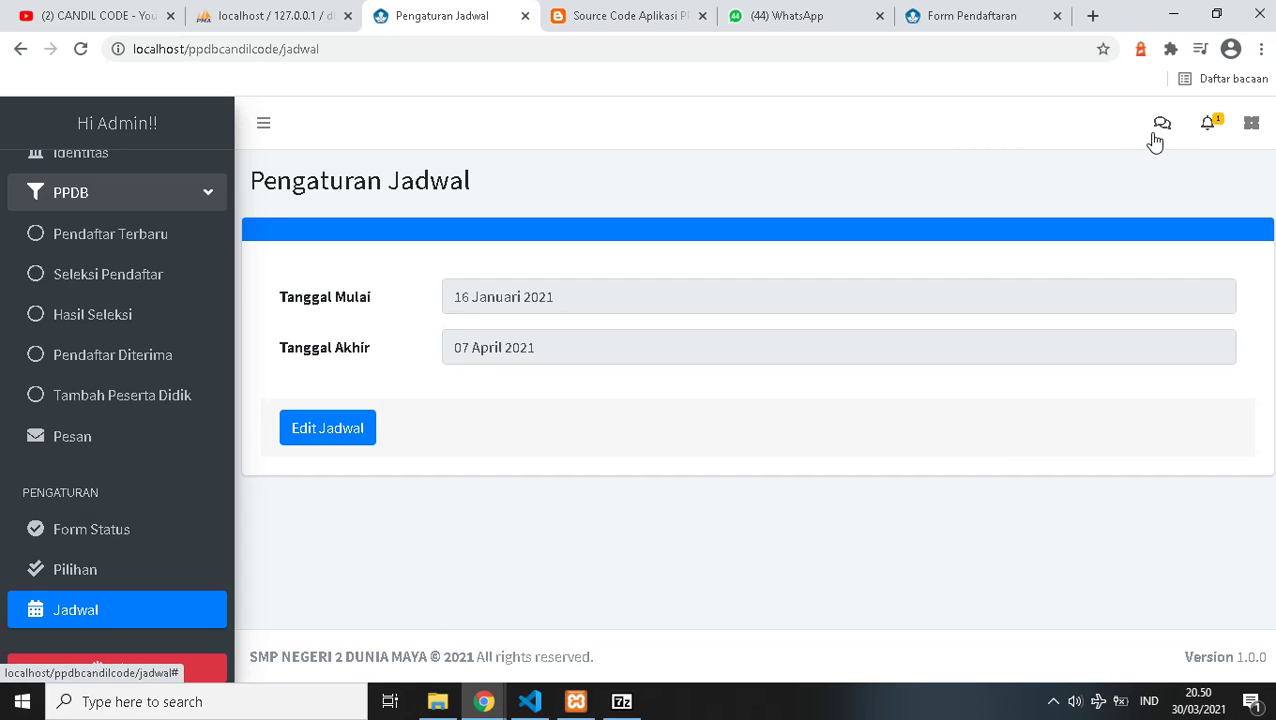
{"action": "left_click", "coordinate": [1250, 130]}
{"action": "left_click", "coordinate": [1250, 130]}
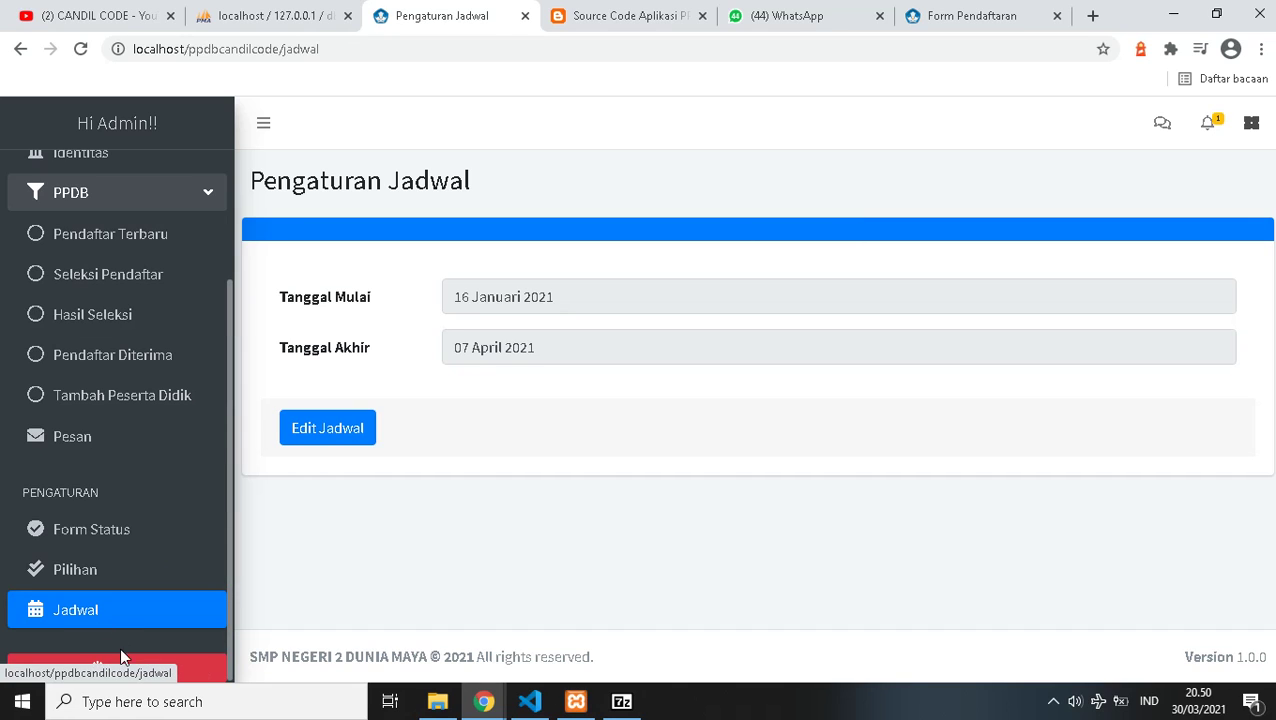
- Minimise Chrome, File Explorer and VS Code to show the desktop
{"action": "left_click", "coordinate": [1173, 15]}
{"action": "left_click", "coordinate": [1172, 10]}
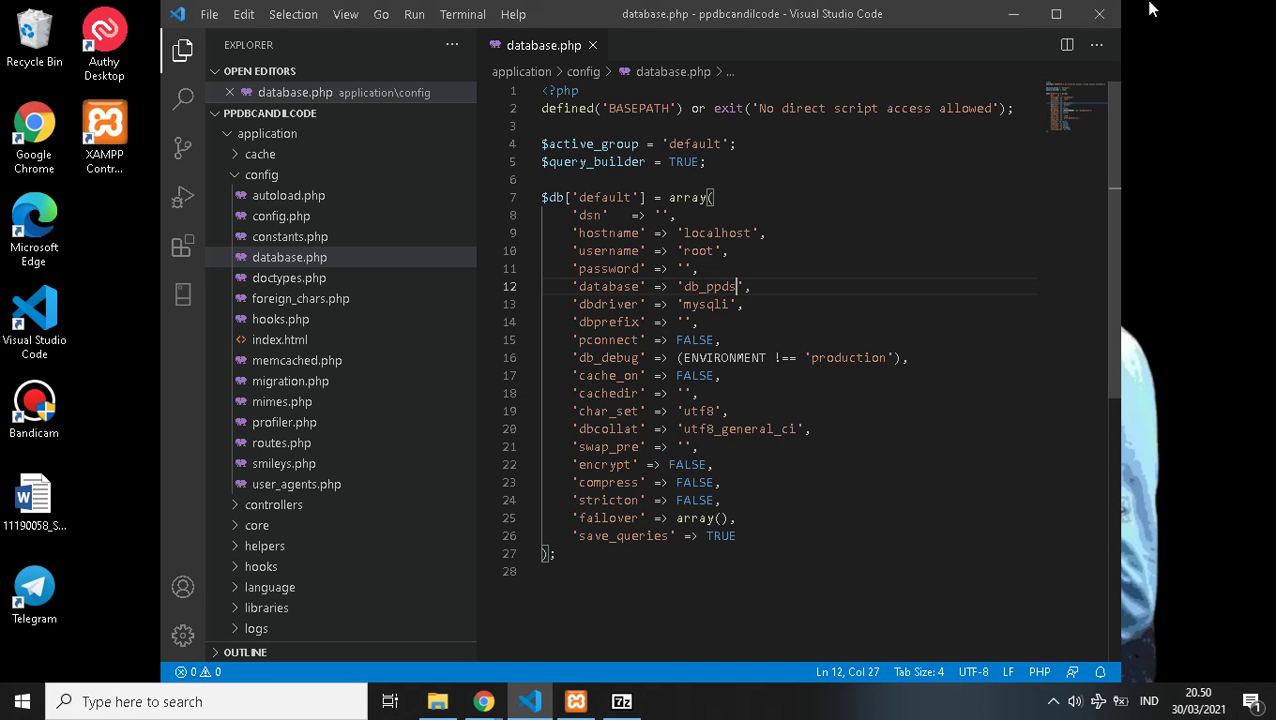
{"action": "left_click", "coordinate": [1014, 15]}
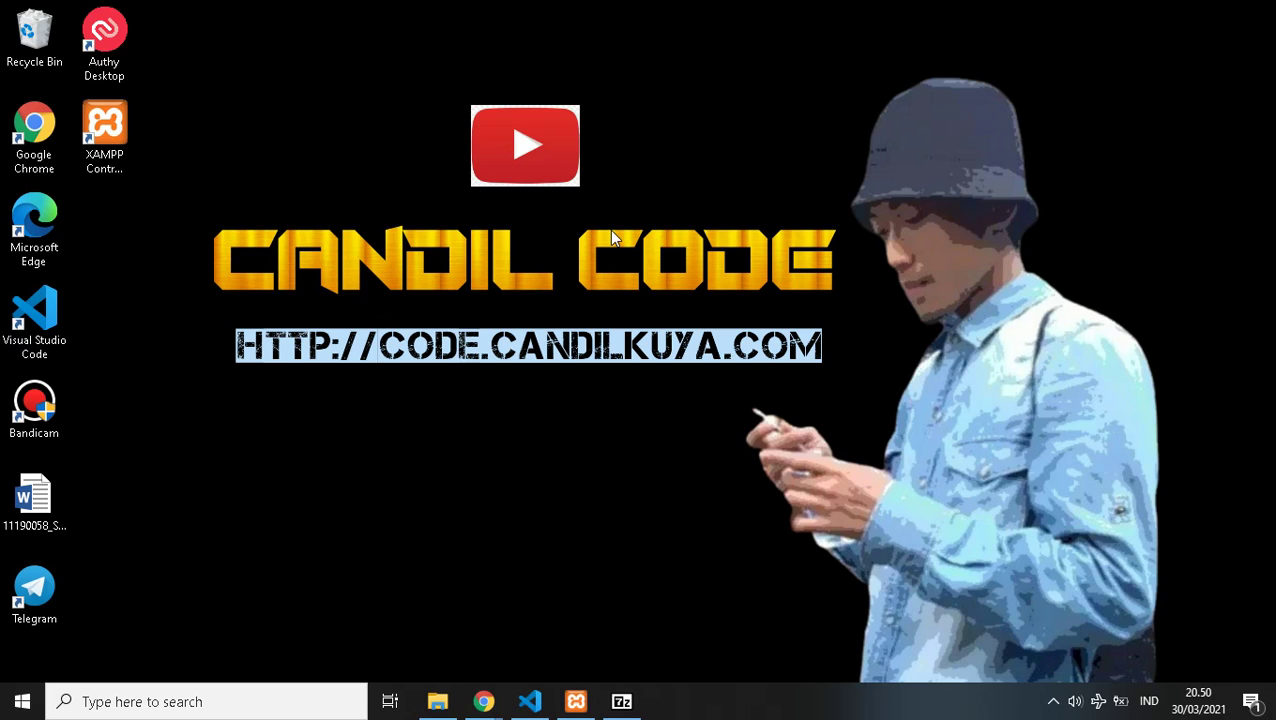